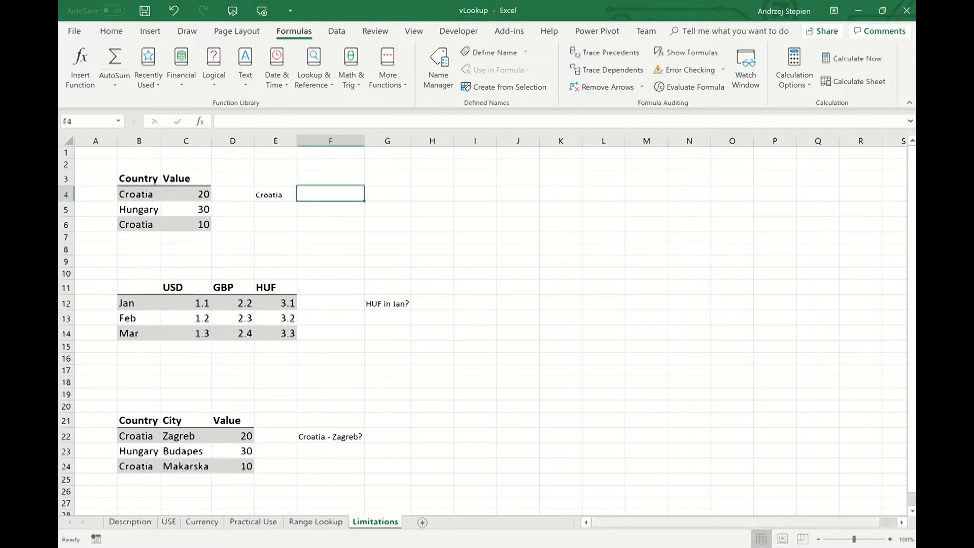
Insert a COUNTIF function in cell F4 with the country cells B4:B6 as its range
{"action": "left_click", "coordinate": [890, 540]}
{"action": "left_click", "coordinate": [890, 540]}
{"action": "left_click", "coordinate": [890, 540]}
{"action": "left_click", "coordinate": [890, 540]}
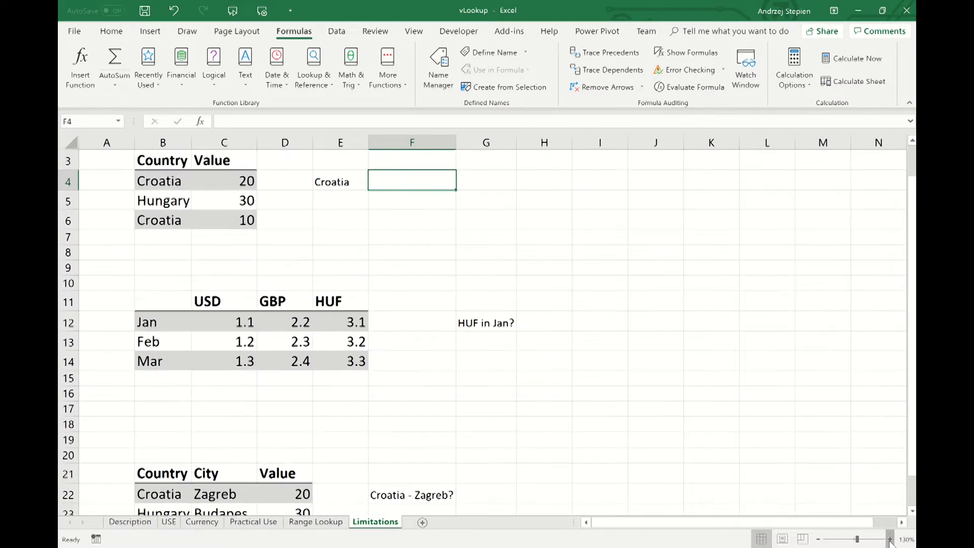
{"action": "left_click", "coordinate": [890, 540]}
{"action": "scroll", "coordinate": [346, 350], "scroll_direction": "up", "scroll_amount": 1}
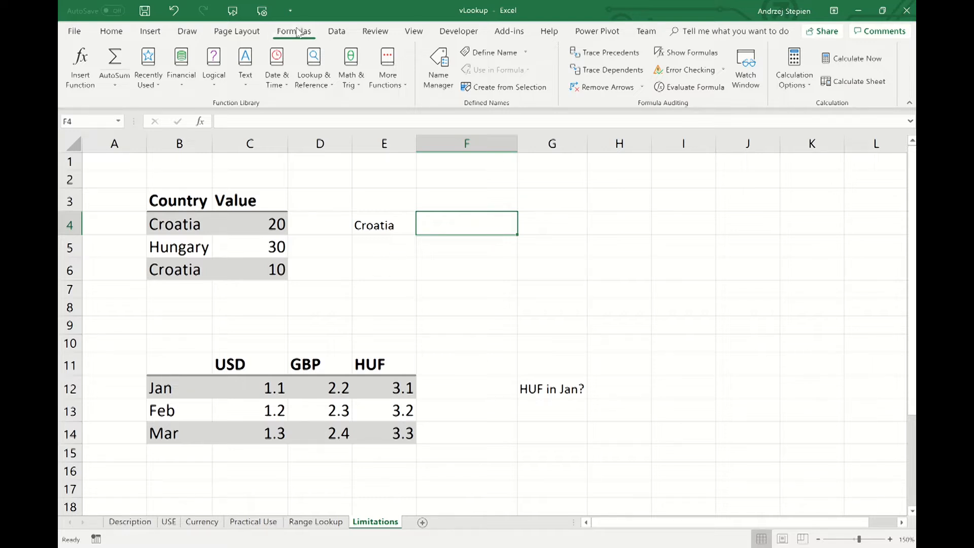
{"action": "left_click", "coordinate": [394, 84]}
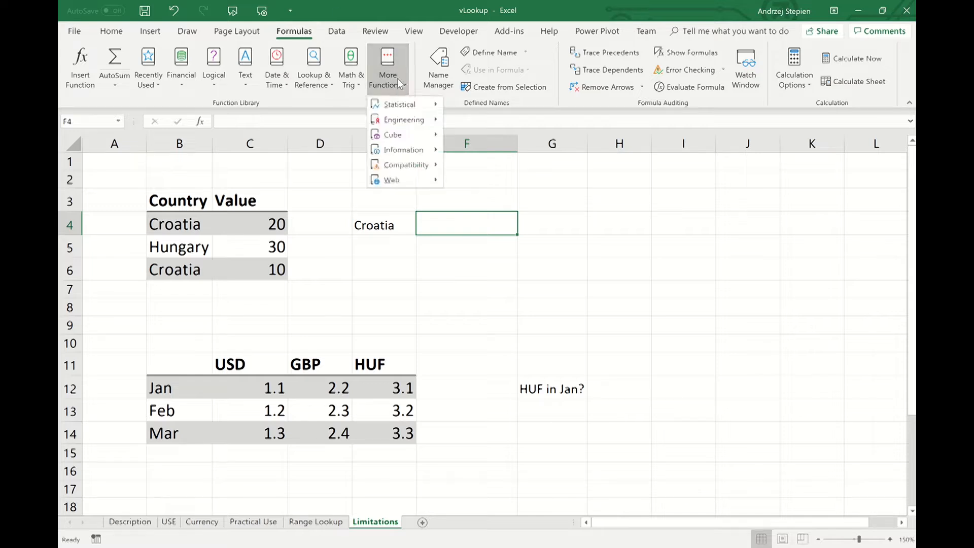
{"action": "mouse_move", "coordinate": [401, 104]}
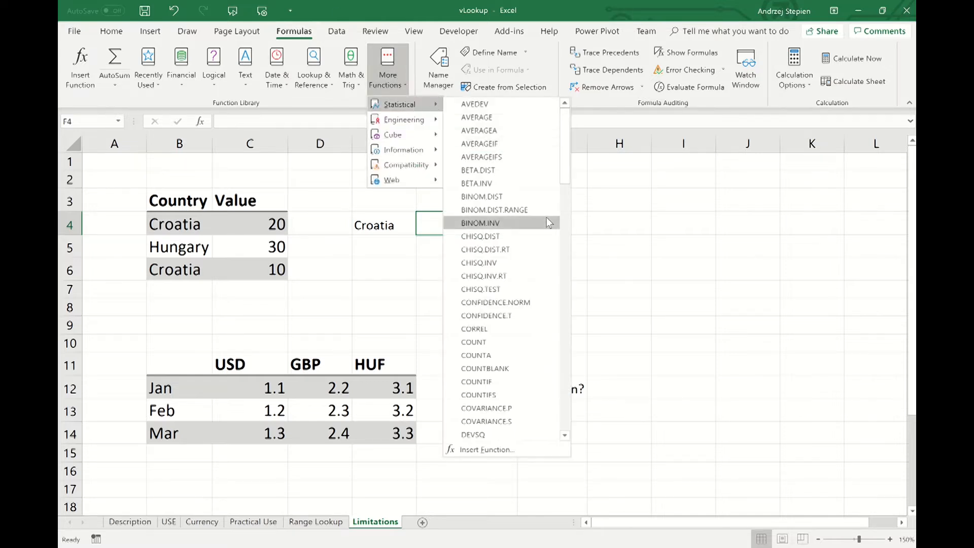
{"action": "left_click", "coordinate": [497, 382]}
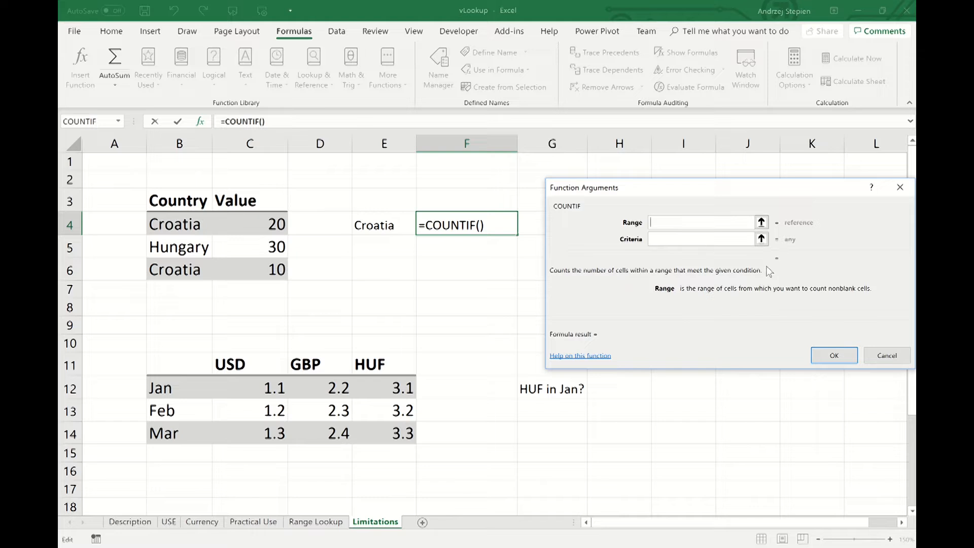
{"action": "left_click", "coordinate": [762, 223]}
{"action": "left_click", "coordinate": [186, 224]}
{"action": "left_click_drag", "start_coordinate": [187, 224], "coordinate": [183, 261]}
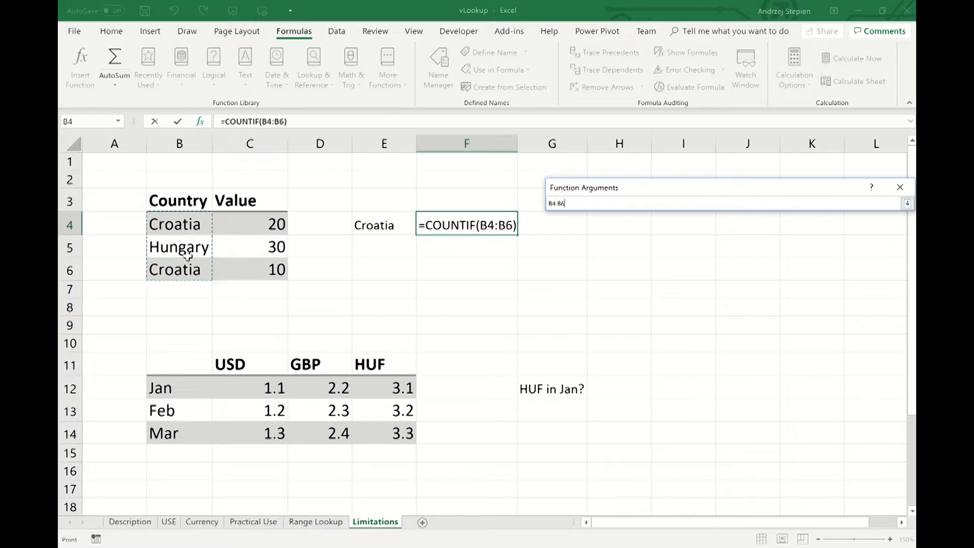
{"action": "left_click", "coordinate": [907, 204]}
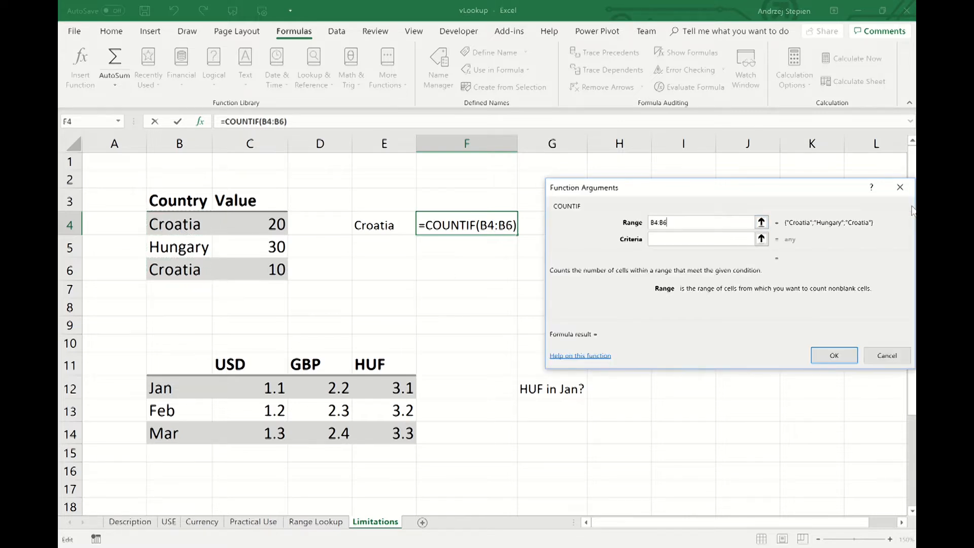
Set the COUNTIF criteria to cell E4 and complete the formula in F4
{"action": "left_click", "coordinate": [761, 239]}
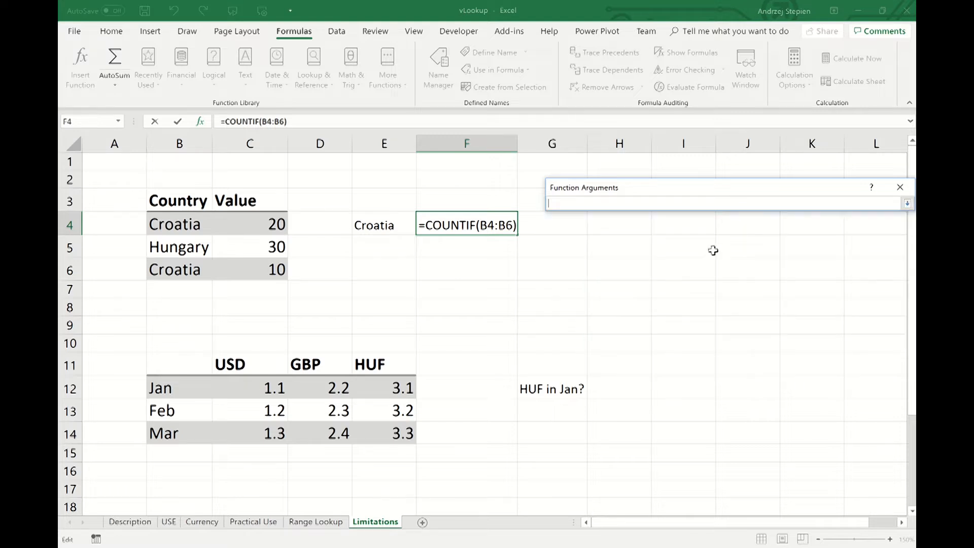
{"action": "left_click", "coordinate": [383, 223]}
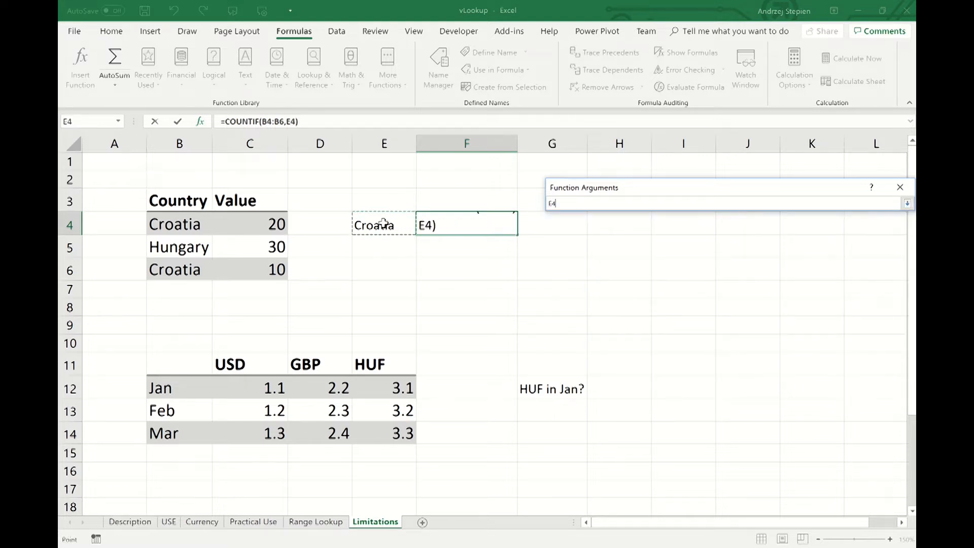
{"action": "key", "text": "Return"}
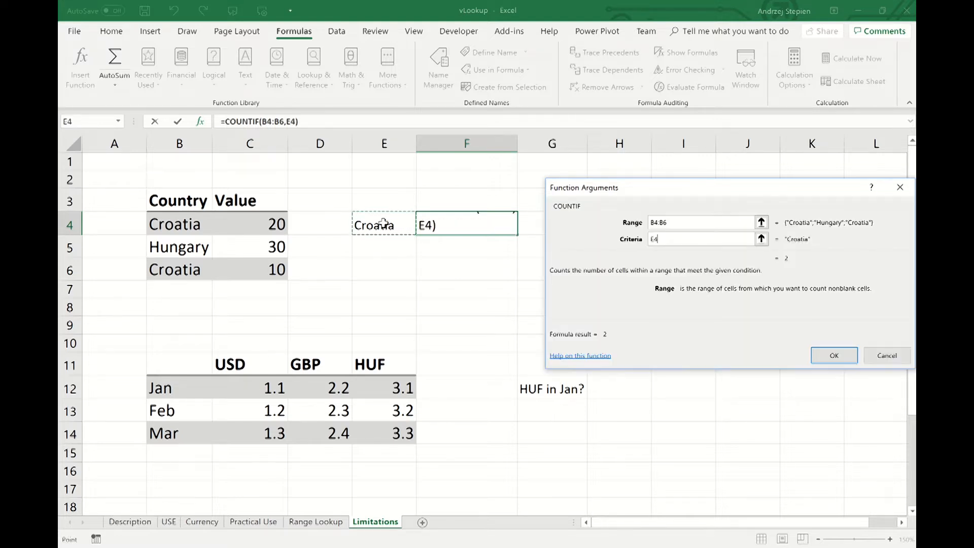
{"action": "left_click", "coordinate": [844, 358]}
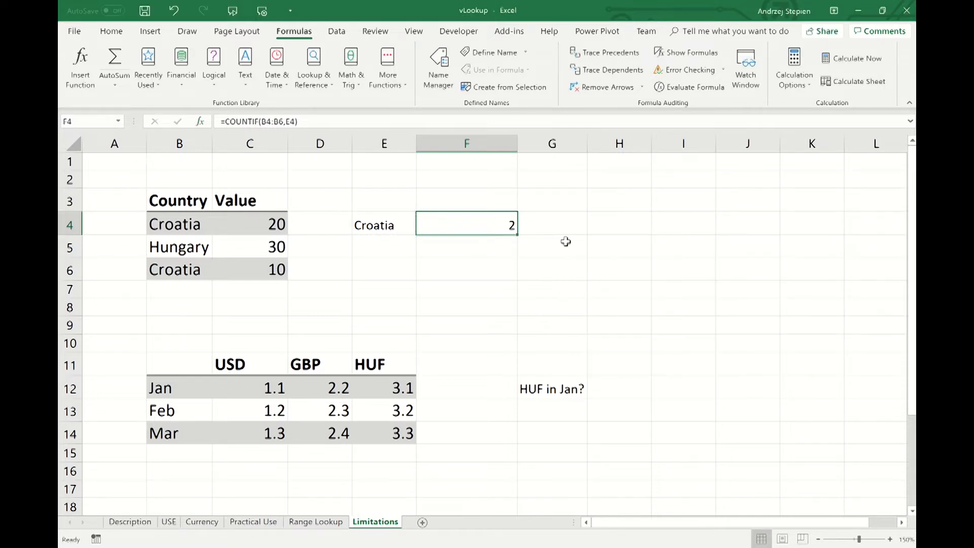
Change the country in cell E4 to Hungary
{"action": "left_click", "coordinate": [365, 225]}
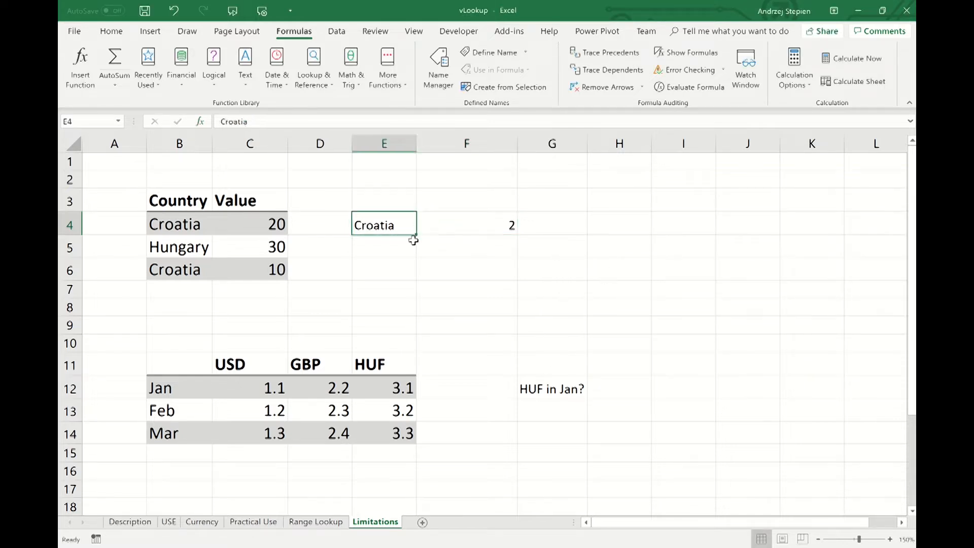
{"action": "type", "text": "Hungary"}
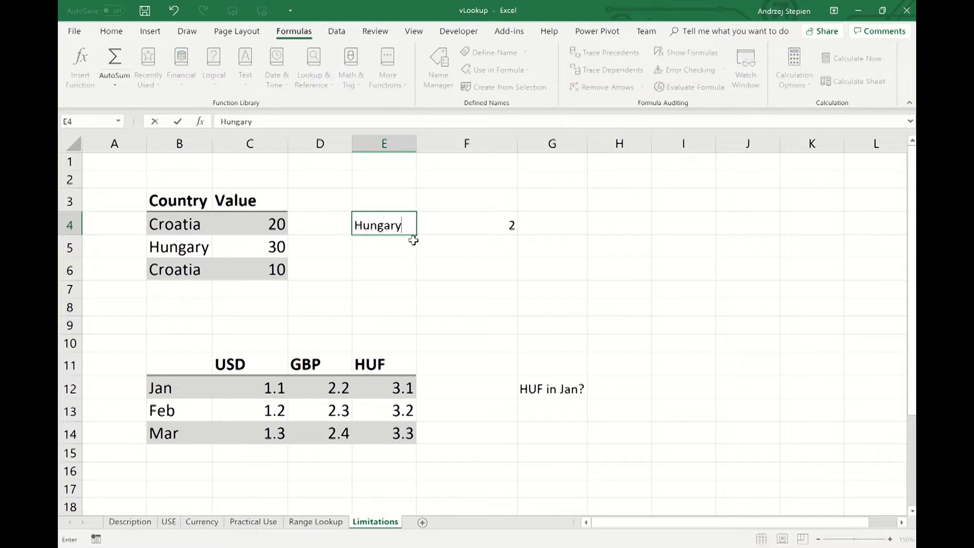
{"action": "key", "text": "Return"}
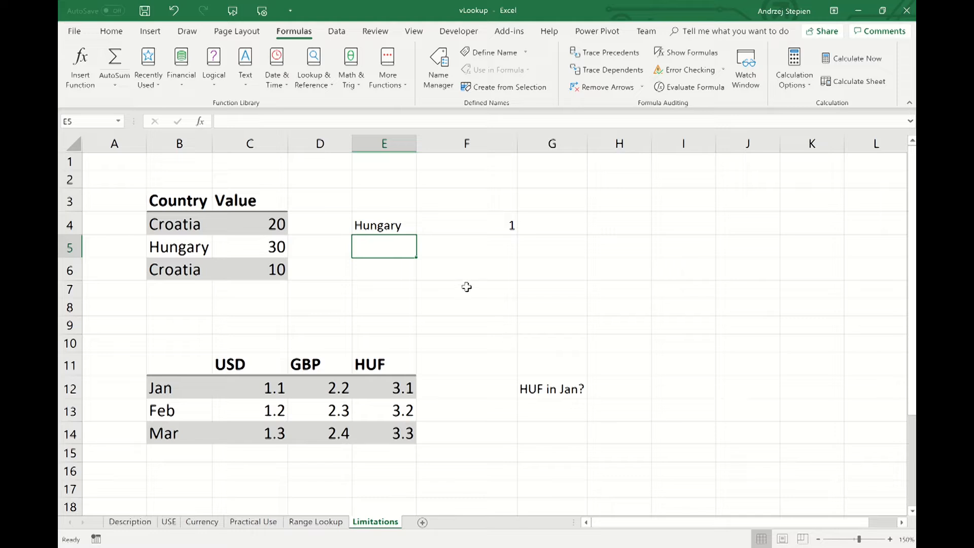
Try France as the country in cell E4
{"action": "left_click", "coordinate": [390, 221]}
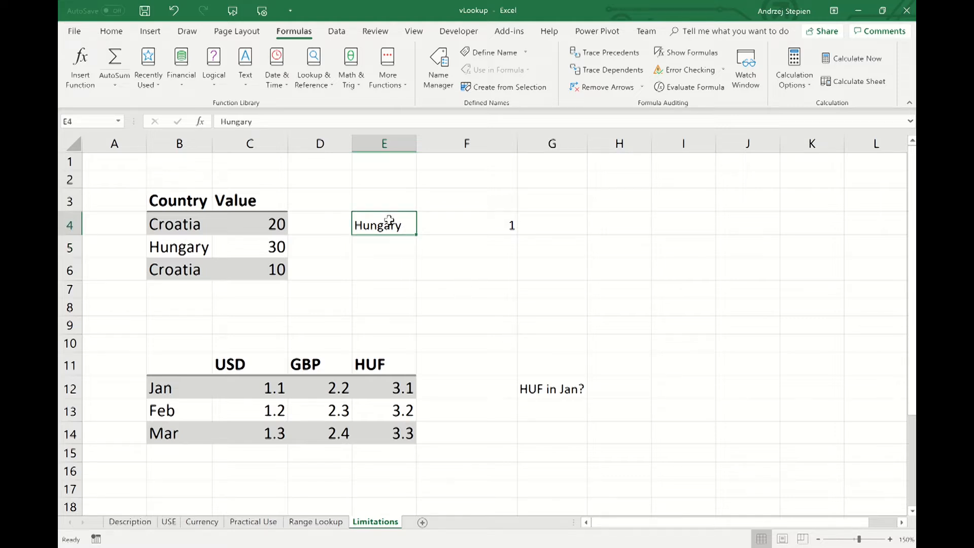
{"action": "type", "text": "France"}
{"action": "key", "text": "Return"}
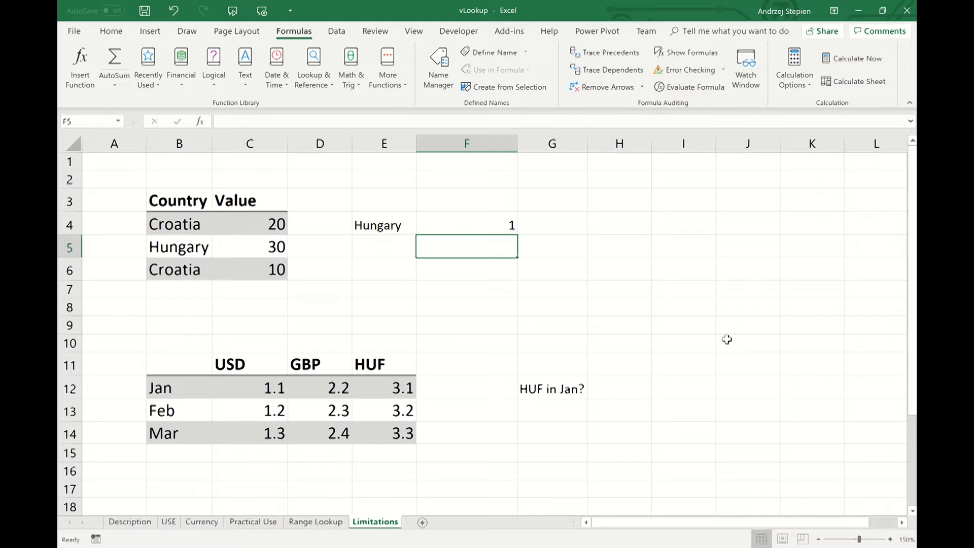
Enter Croatia in cell E5 and 20 in cell F5 as a pair of count conditions
{"action": "left_click", "coordinate": [509, 225]}
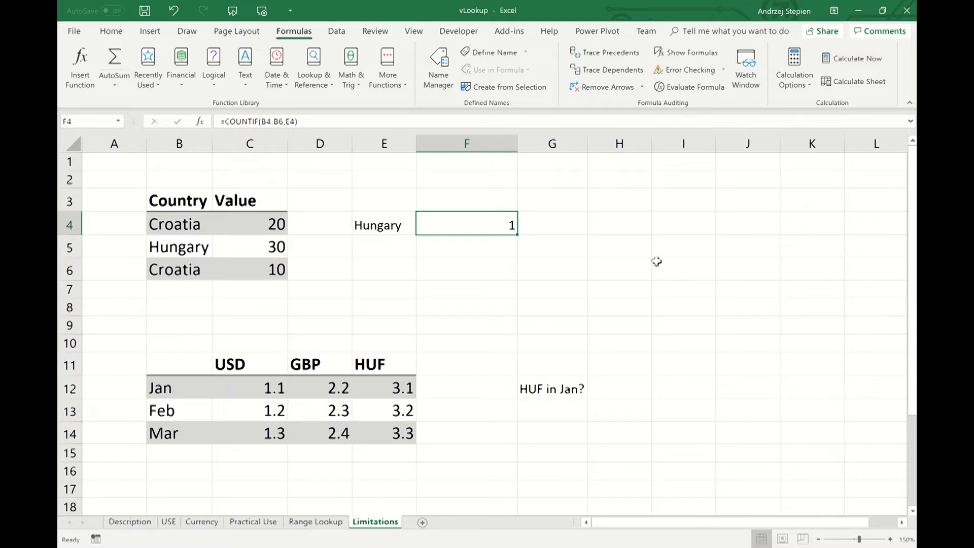
{"action": "left_click", "coordinate": [403, 260]}
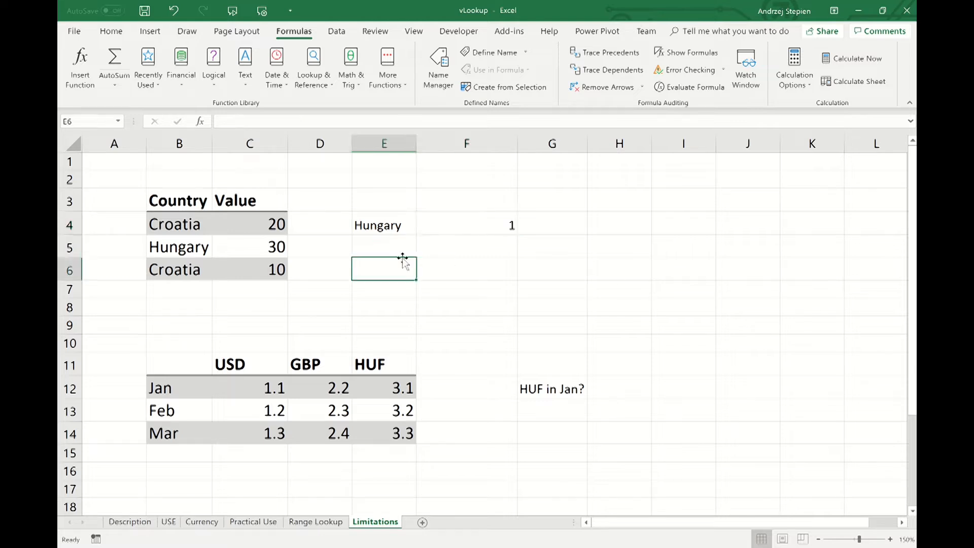
{"action": "left_click", "coordinate": [399, 245]}
{"action": "type", "text": "C"}
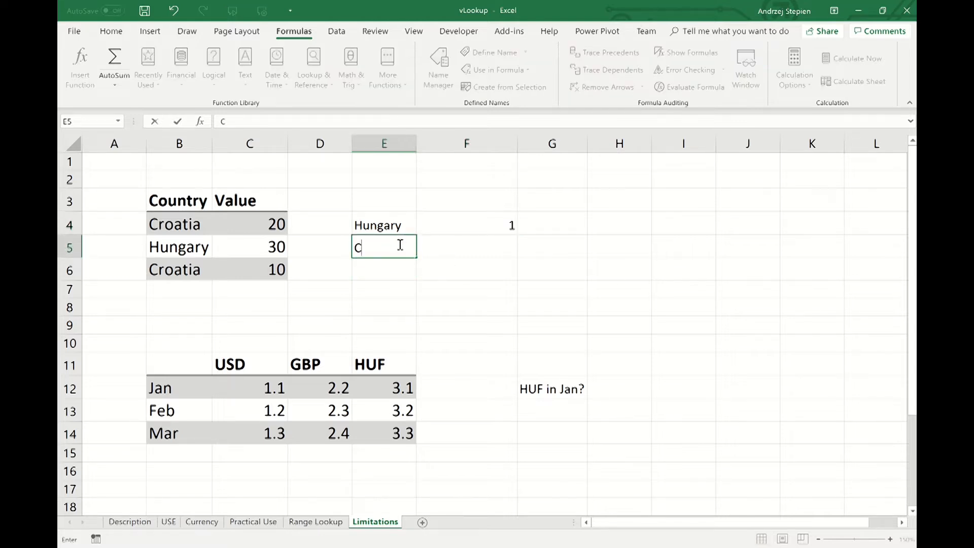
{"action": "type", "text": "roatia"}
{"action": "key", "text": "Tab"}
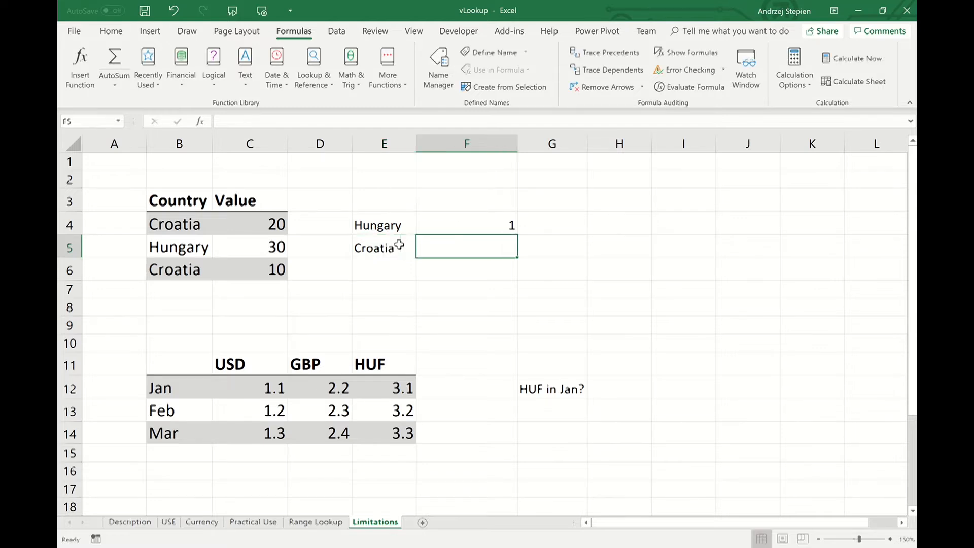
{"action": "type", "text": "20"}
{"action": "key", "text": "Tab"}
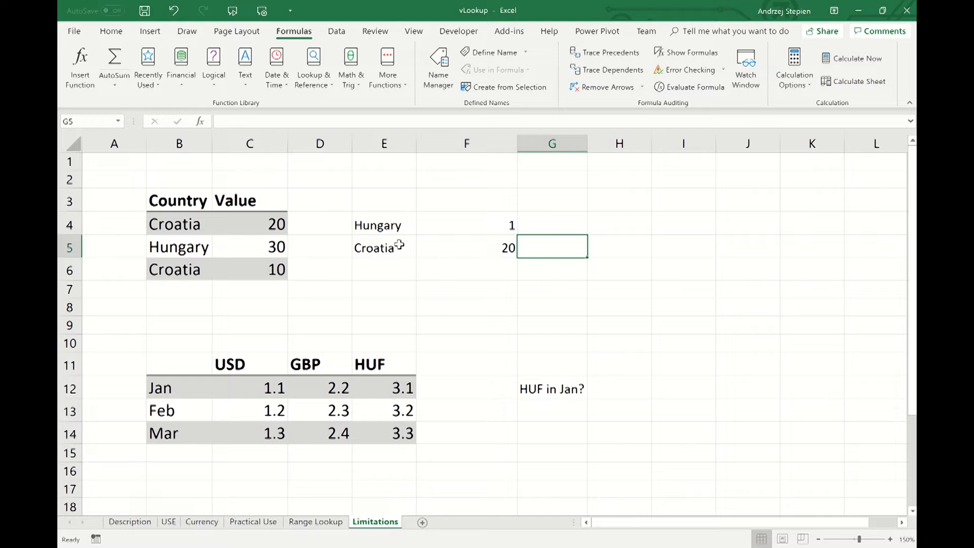
Insert a COUNTIFS function in cell G5 with B4:B6 as the first criteria range and E5 as its criterion
{"action": "left_click", "coordinate": [390, 88]}
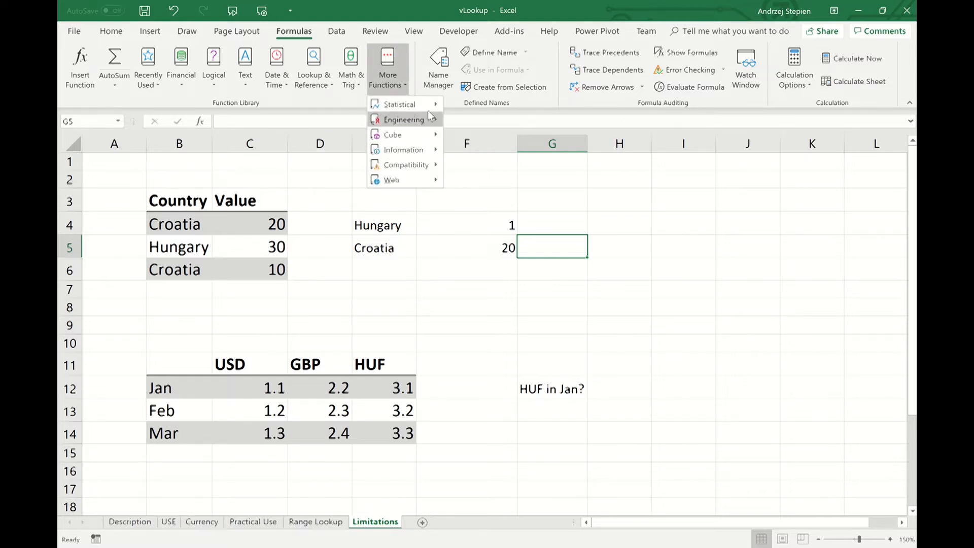
{"action": "mouse_move", "coordinate": [428, 106]}
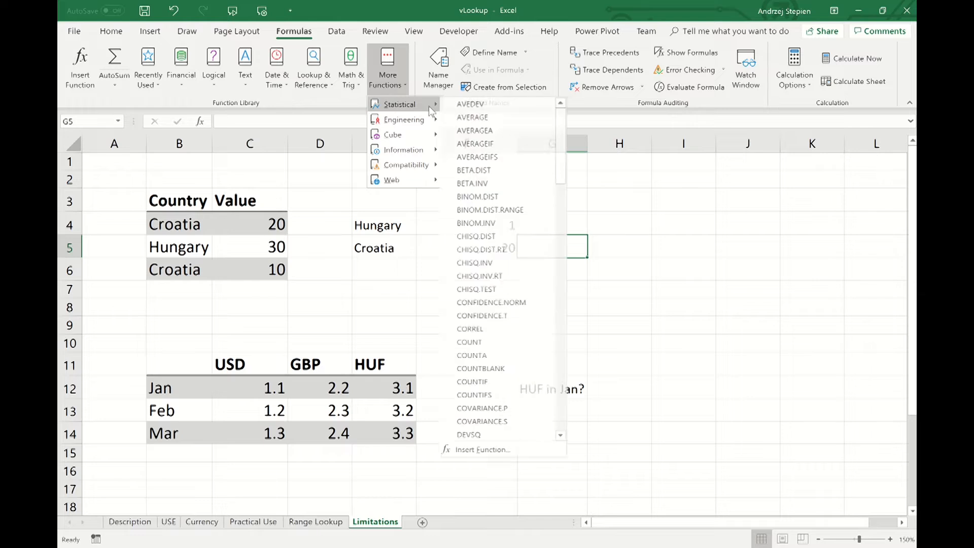
{"action": "left_click", "coordinate": [492, 395]}
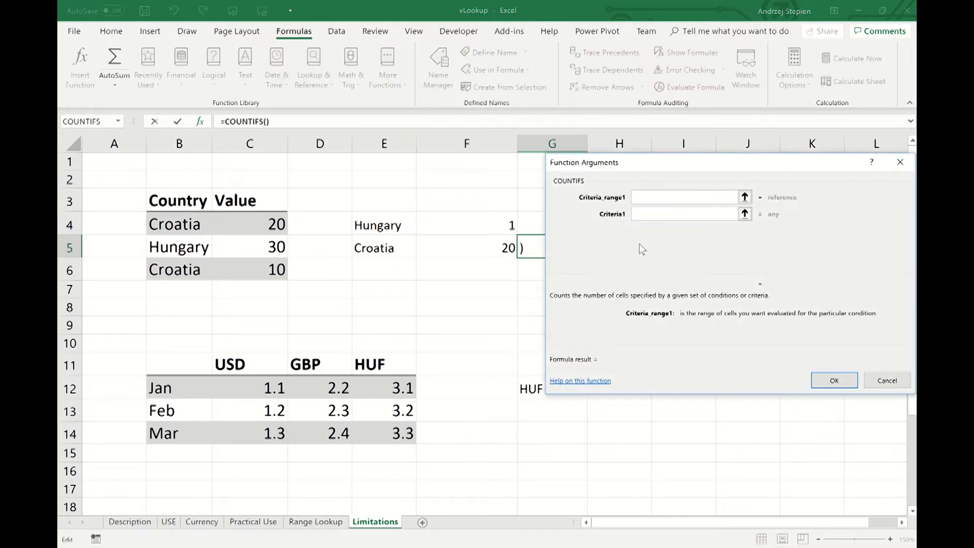
{"action": "left_click", "coordinate": [745, 197]}
{"action": "left_click_drag", "start_coordinate": [166, 219], "coordinate": [171, 272]}
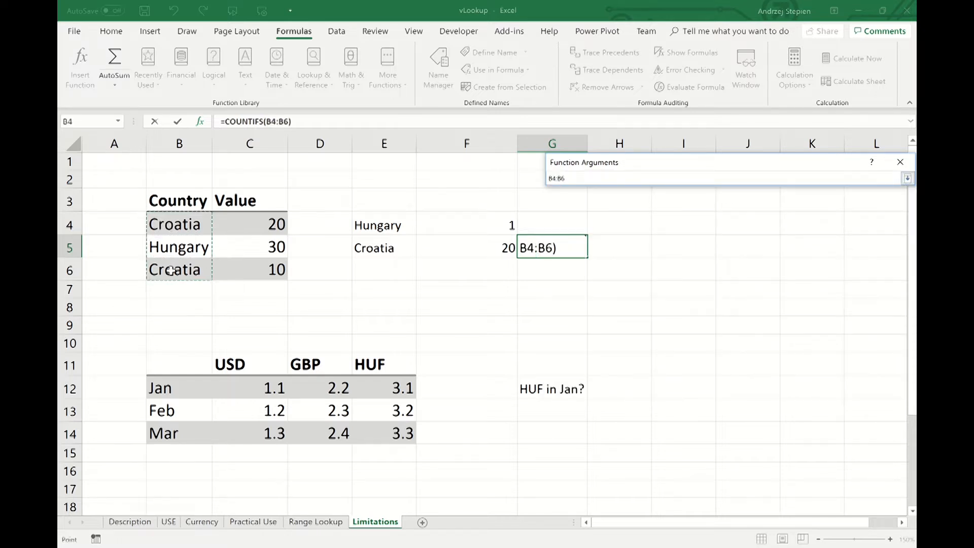
{"action": "left_click", "coordinate": [908, 178]}
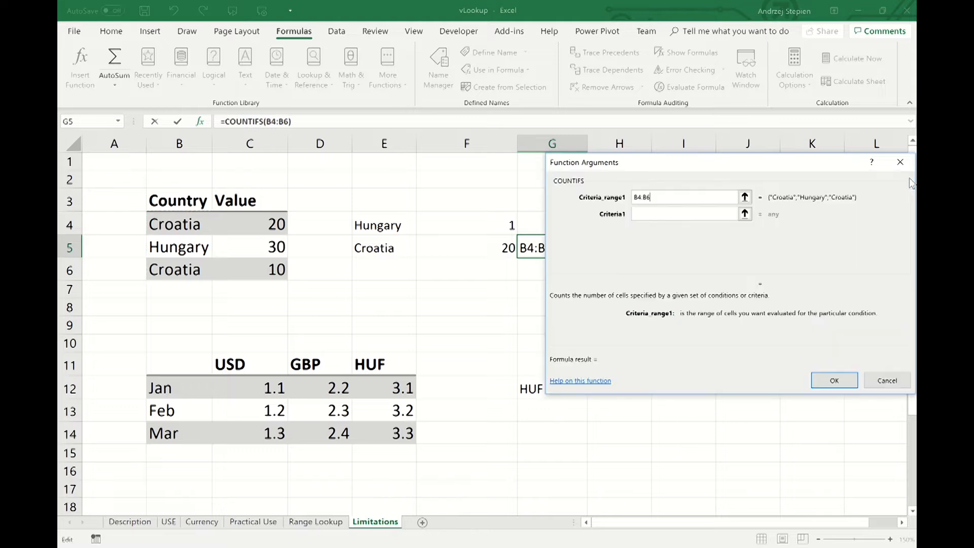
{"action": "left_click", "coordinate": [745, 213]}
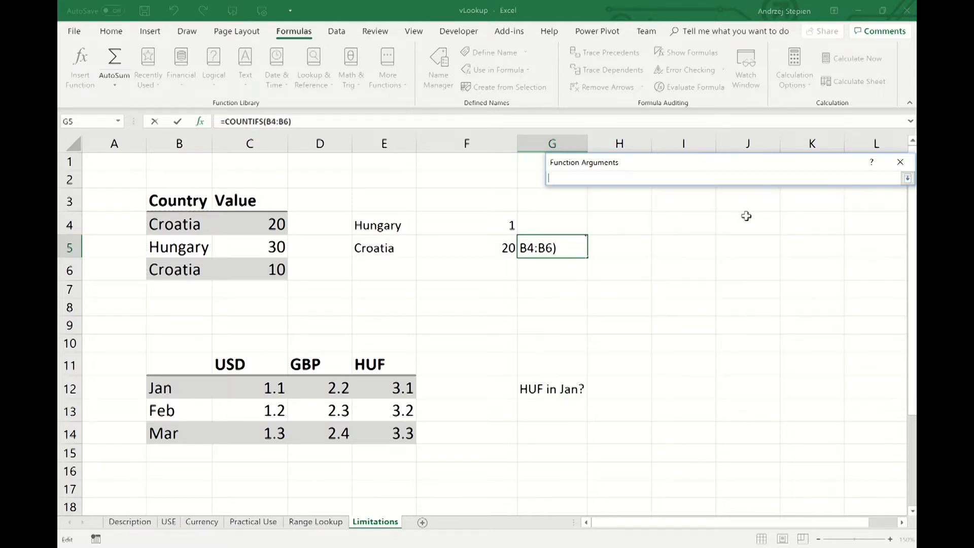
{"action": "left_click", "coordinate": [384, 247]}
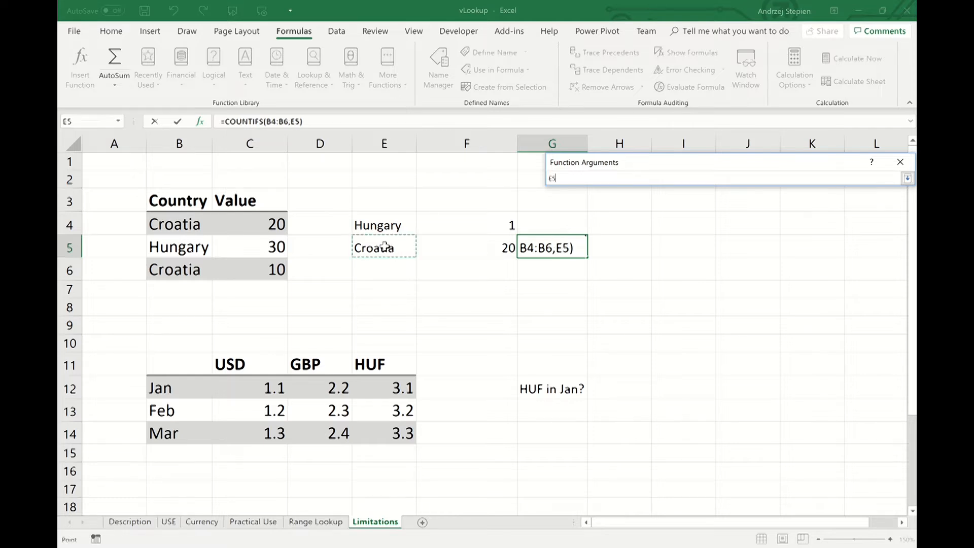
{"action": "left_click", "coordinate": [908, 179]}
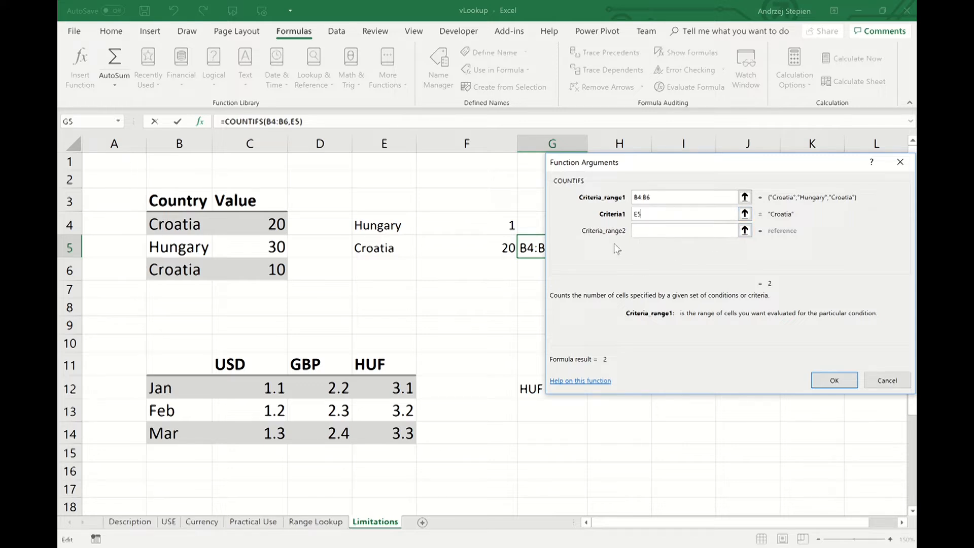
Add a second condition to the COUNTIFS function in G5, using C4:C6 as the criteria range and F5 as the criterion
{"action": "key", "text": "Tab"}
{"action": "left_click", "coordinate": [745, 231]}
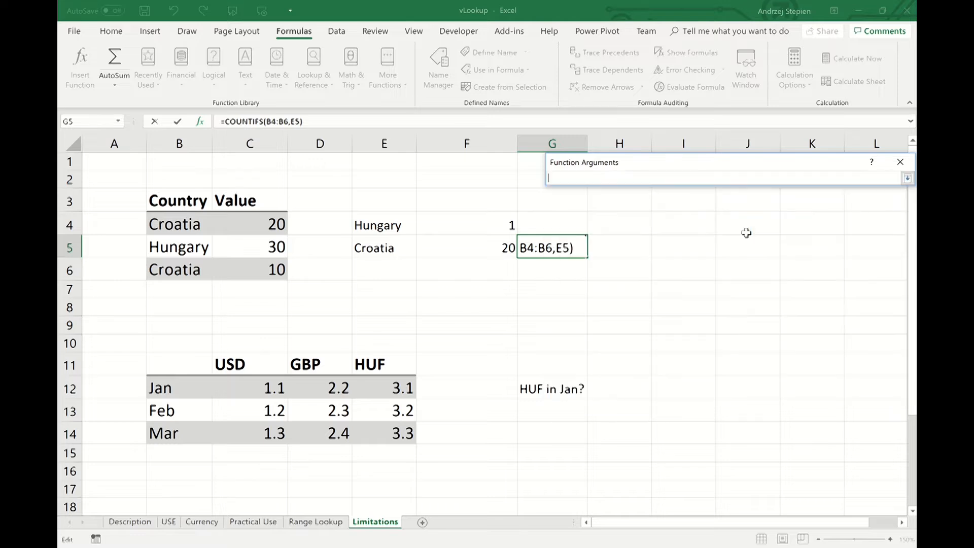
{"action": "left_click_drag", "start_coordinate": [273, 222], "coordinate": [266, 270]}
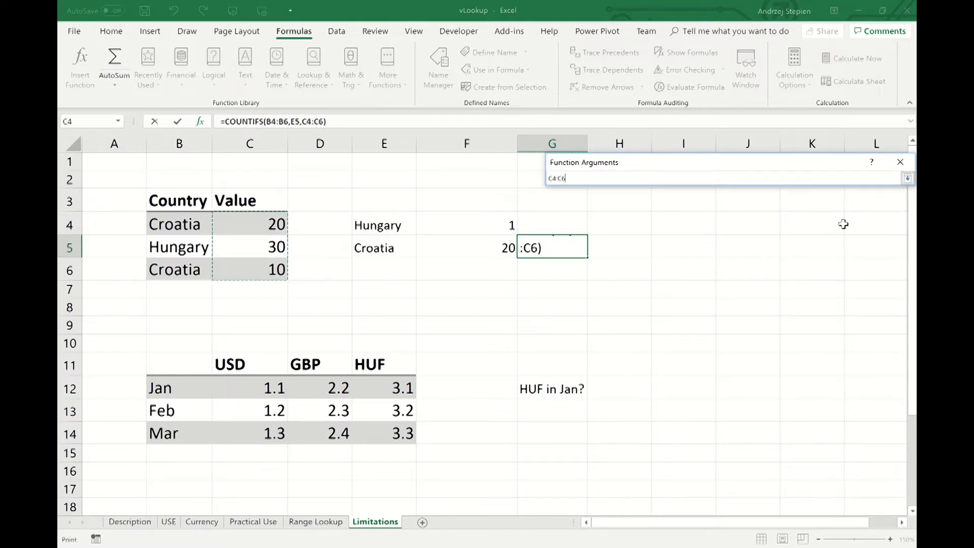
{"action": "left_click", "coordinate": [907, 179]}
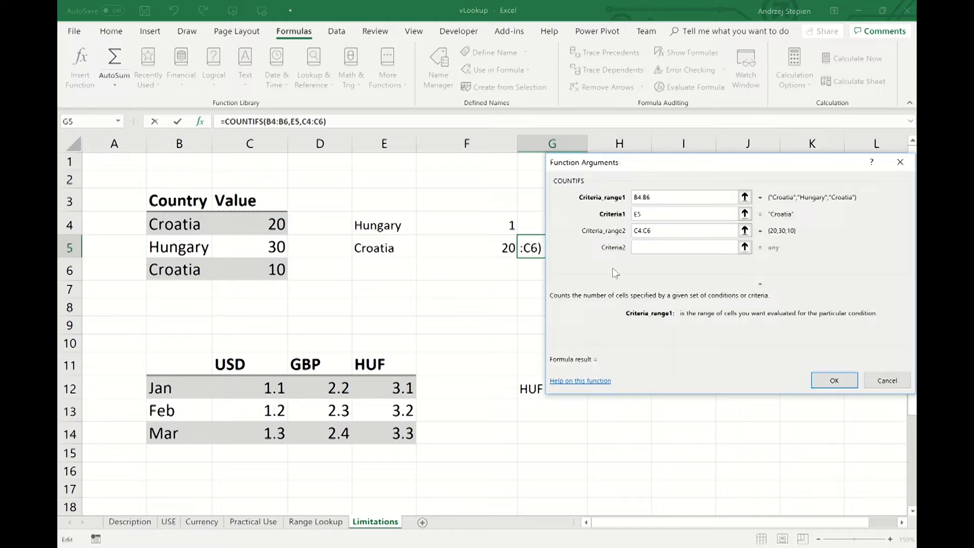
{"action": "left_click", "coordinate": [745, 248]}
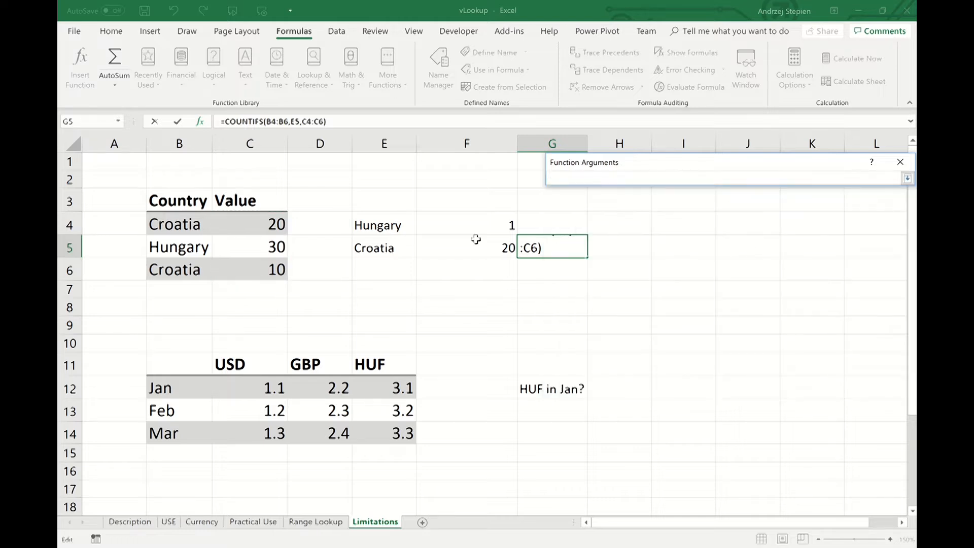
{"action": "left_click", "coordinate": [499, 251]}
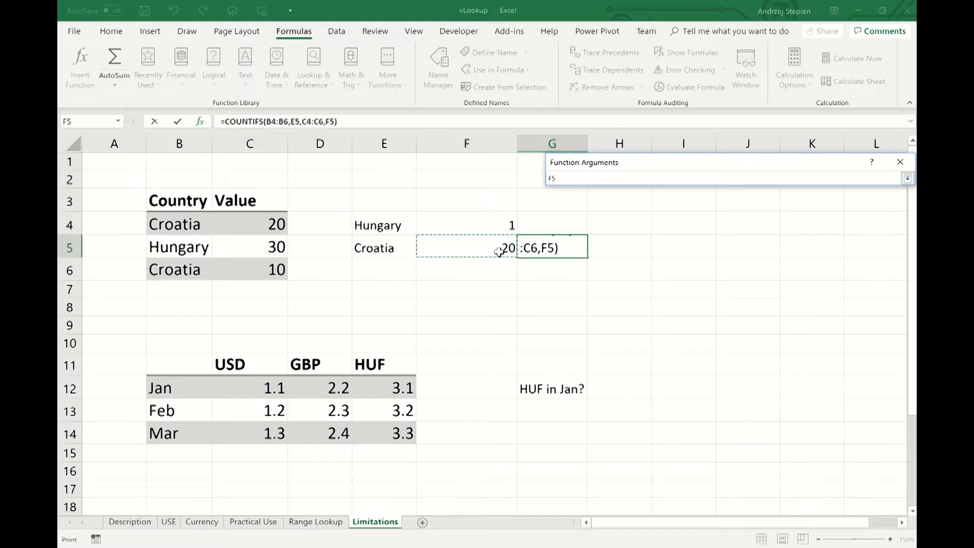
{"action": "left_click", "coordinate": [908, 179]}
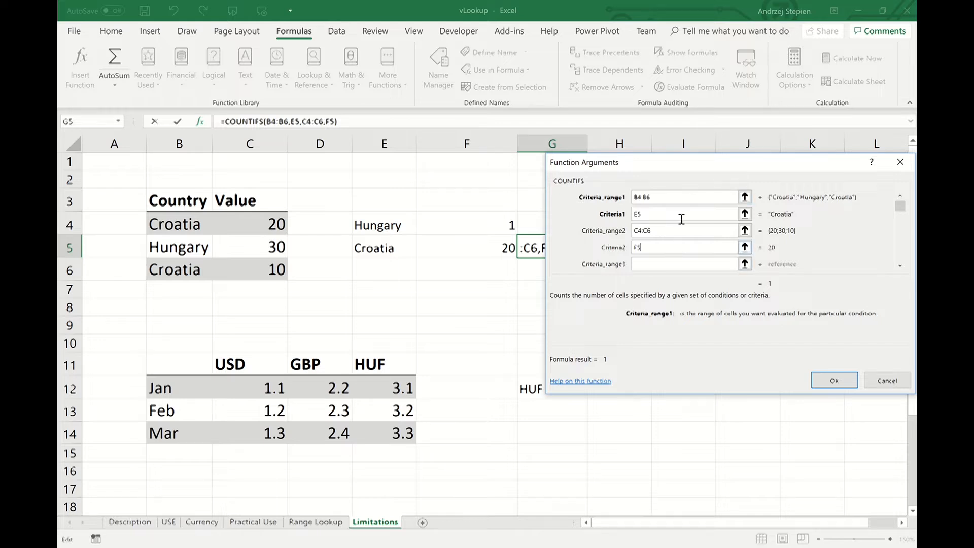
Confirm the COUNTIFS function in G5 and set its value condition in cell F5 to 10
{"action": "left_click", "coordinate": [824, 385]}
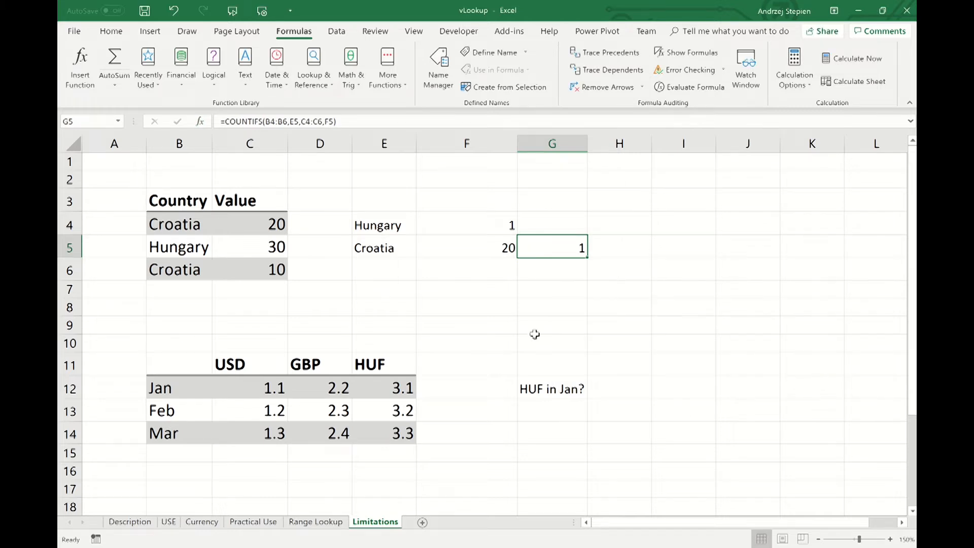
{"action": "left_click", "coordinate": [482, 243]}
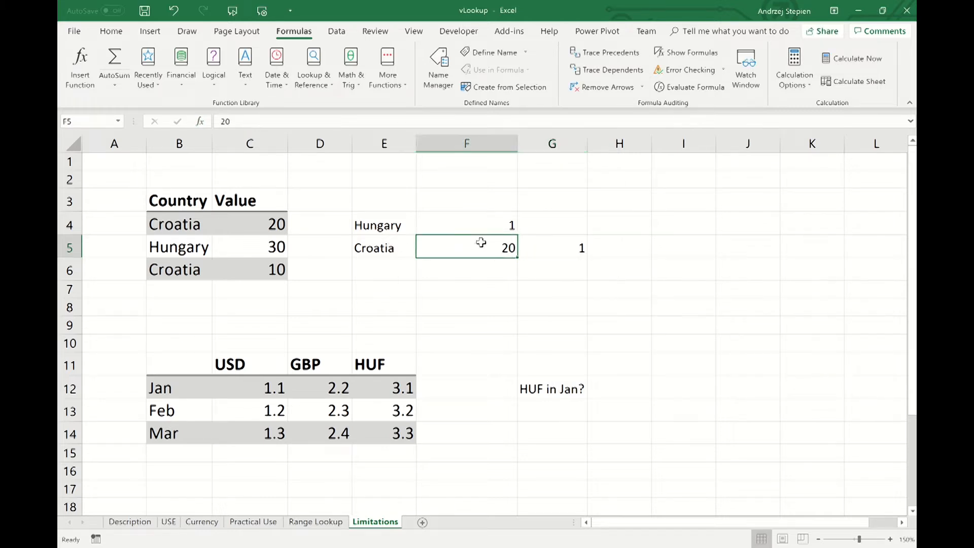
{"action": "type", "text": "10"}
{"action": "key", "text": "Return"}
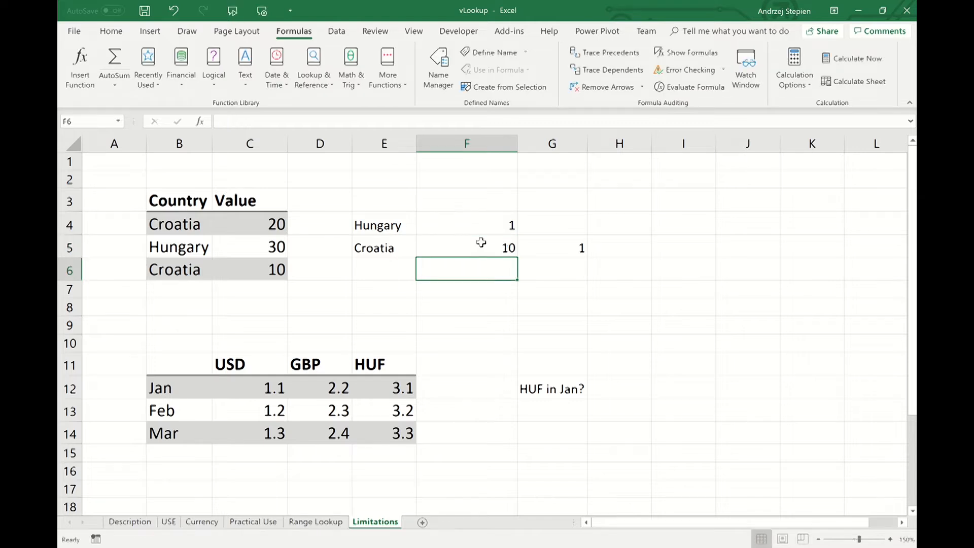
Replace the value condition in cell F5 with >5
{"action": "left_click", "coordinate": [481, 242]}
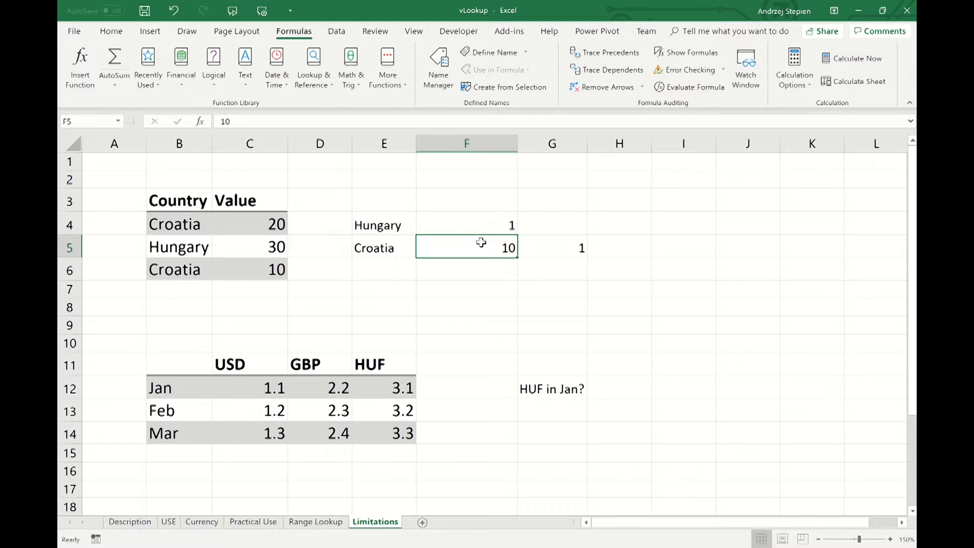
{"action": "type", "text": ">"}
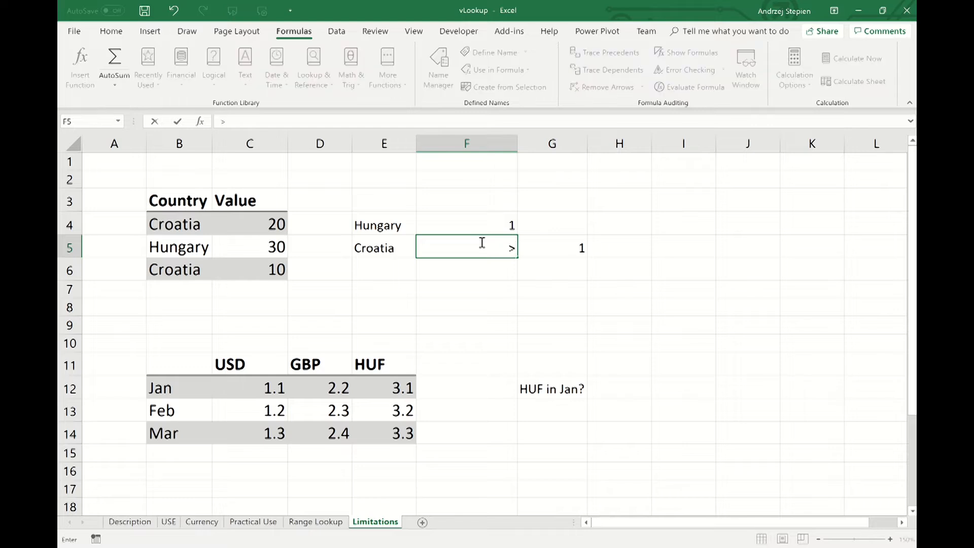
{"action": "type", "text": "5"}
{"action": "key", "text": "Return"}
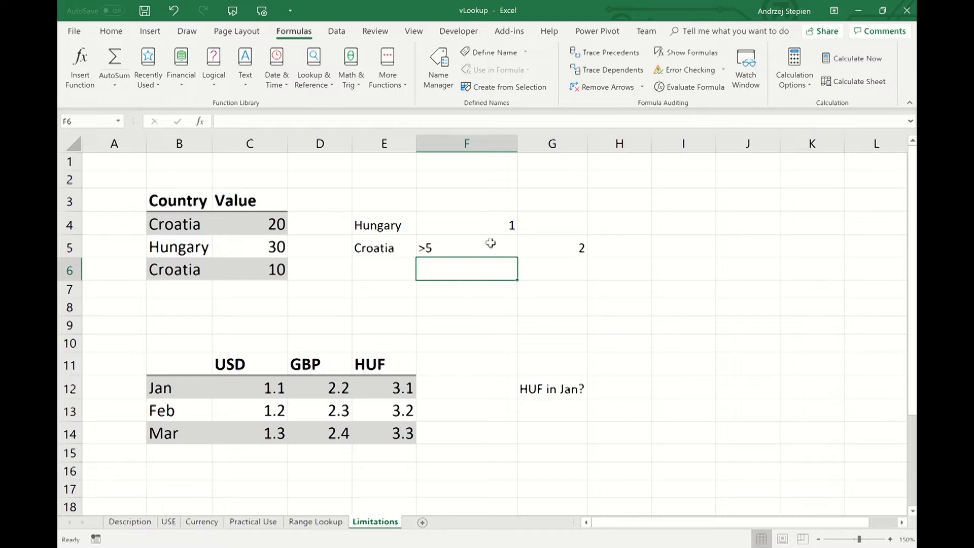
{"action": "key", "text": "Down"}
{"action": "key", "text": "Down"}
{"action": "key", "text": "Down"}
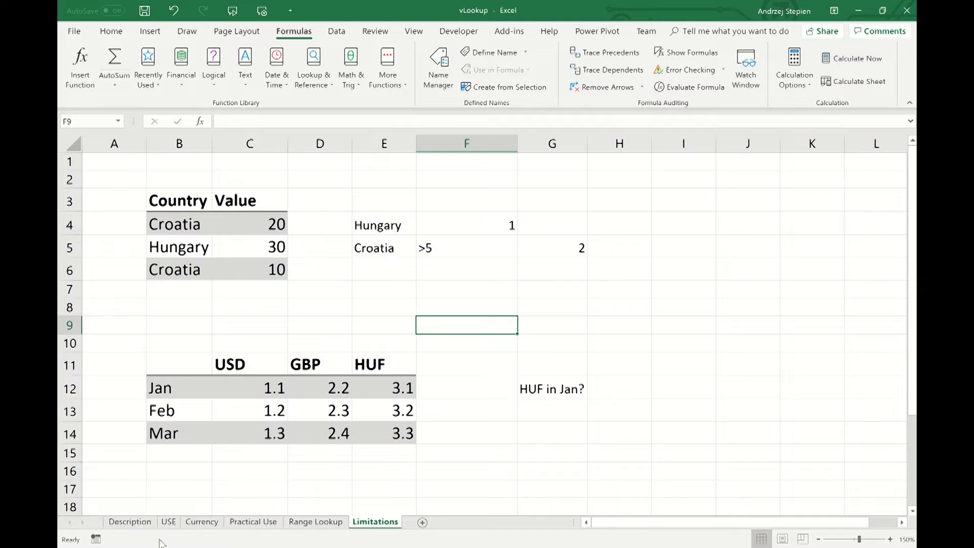
Switch to Yahoo Finance in the web browser and search for ftse 250 to open the index's page
{"action": "left_click", "coordinate": [263, 547]}
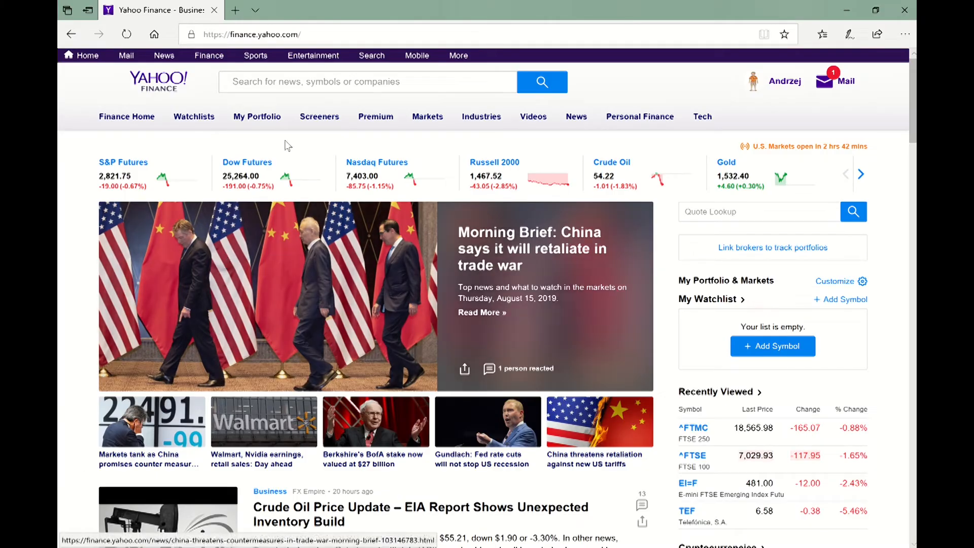
{"action": "left_click", "coordinate": [336, 82]}
{"action": "type", "text": "ftse 250"}
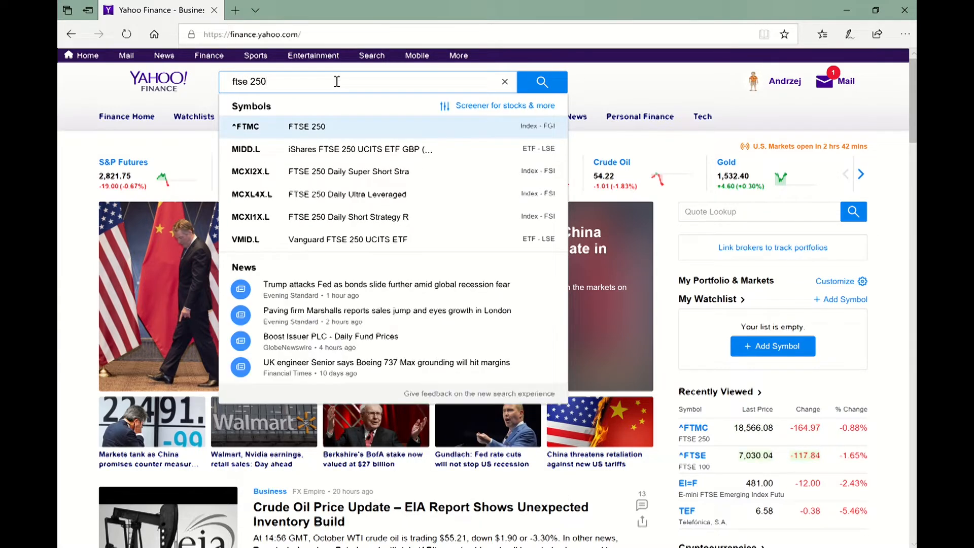
{"action": "key", "text": "Return"}
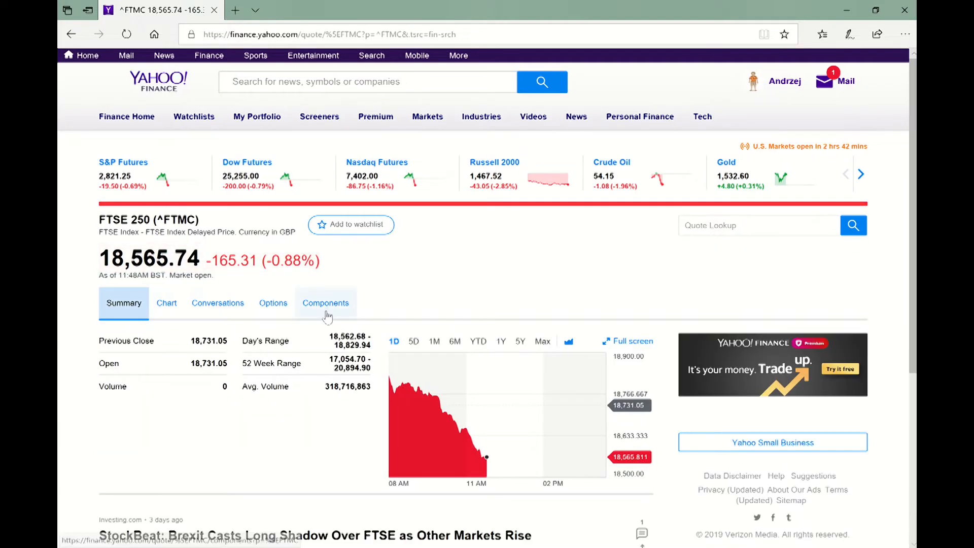
Look through the components of the FTSE 250 and open the quote page of Firstgroup plc (FGP.L)
{"action": "left_click", "coordinate": [332, 311]}
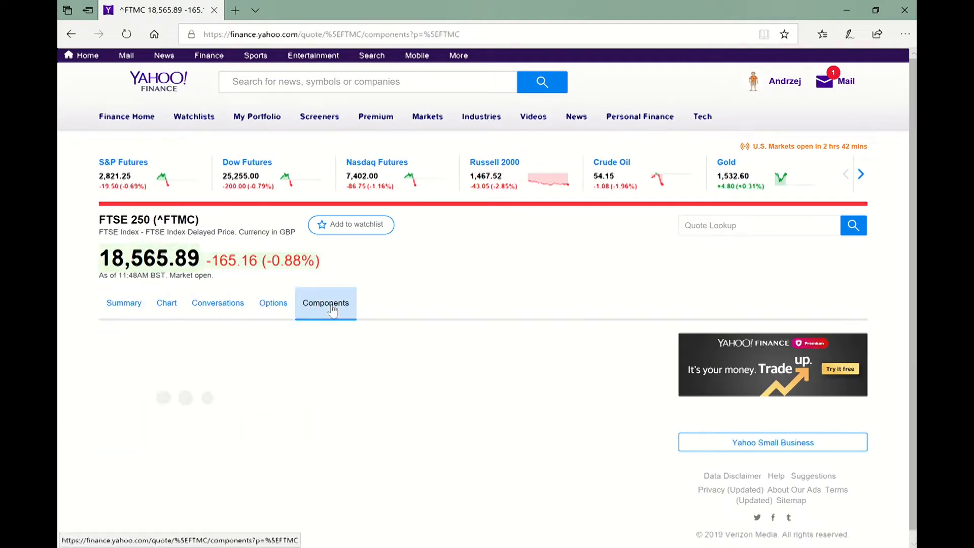
{"action": "scroll", "coordinate": [472, 313], "scroll_direction": "down", "scroll_amount": 3}
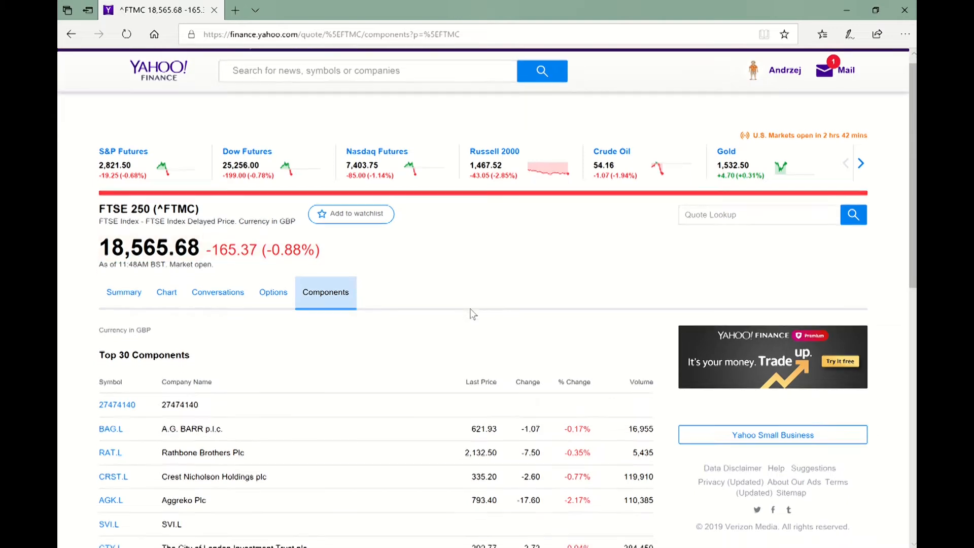
{"action": "scroll", "coordinate": [472, 313], "scroll_direction": "down", "scroll_amount": 3}
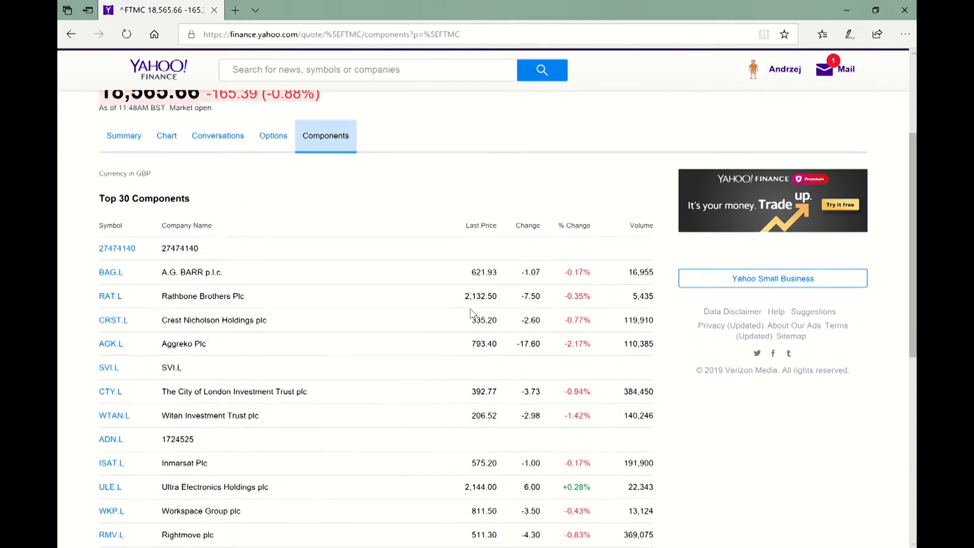
{"action": "scroll", "coordinate": [472, 313], "scroll_direction": "down", "scroll_amount": 2}
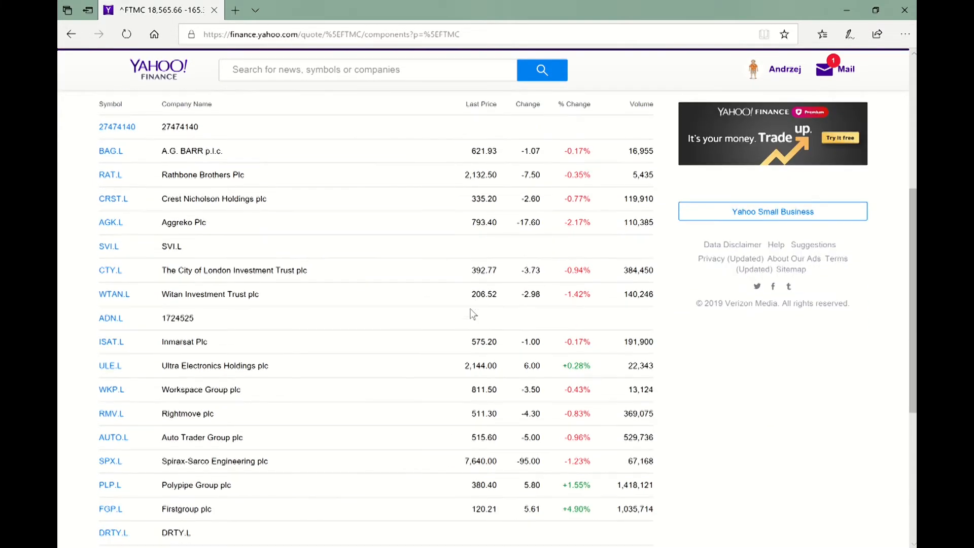
{"action": "scroll", "coordinate": [472, 313], "scroll_direction": "down", "scroll_amount": 1}
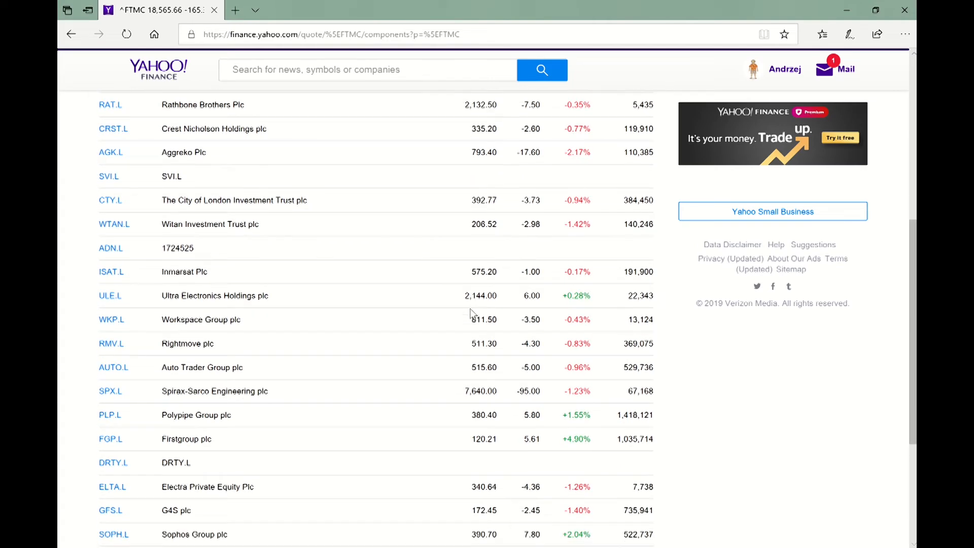
{"action": "left_click", "coordinate": [112, 439]}
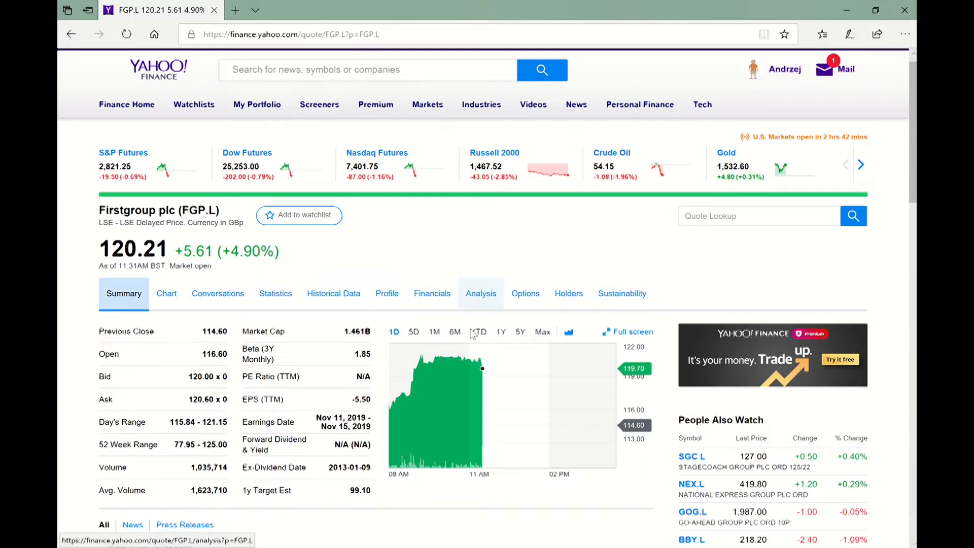
Show Firstgroup's historical data and set the time period to Max
{"action": "left_click", "coordinate": [326, 298]}
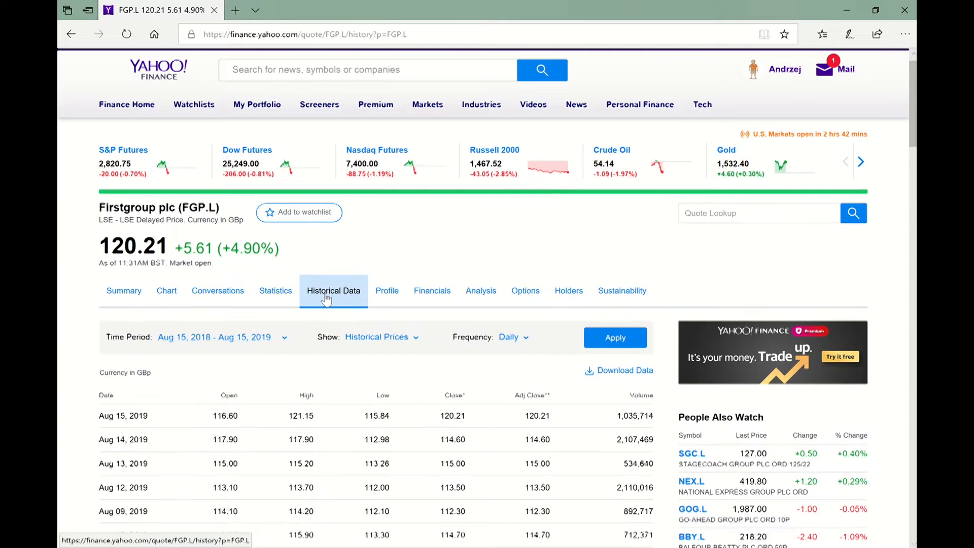
{"action": "scroll", "coordinate": [329, 299], "scroll_direction": "down", "scroll_amount": 2}
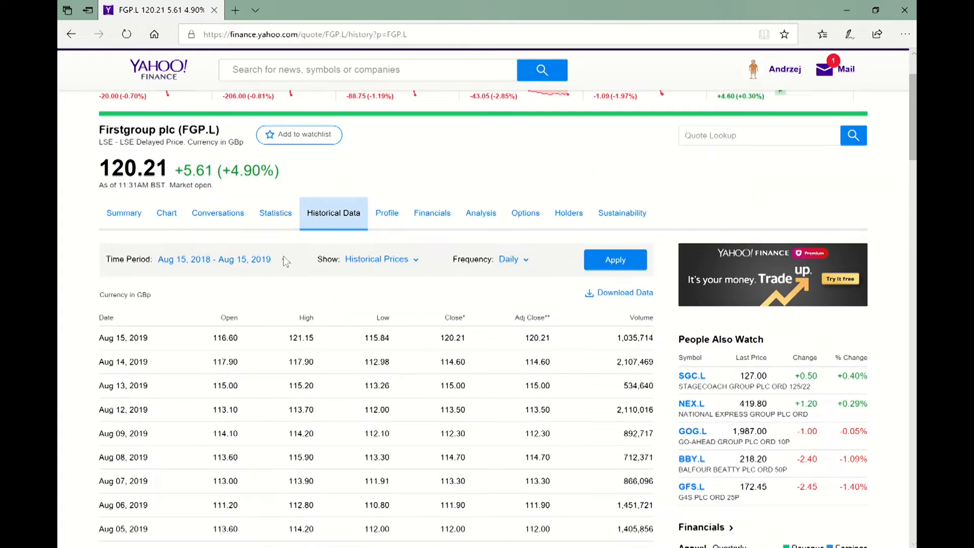
{"action": "left_click", "coordinate": [284, 259]}
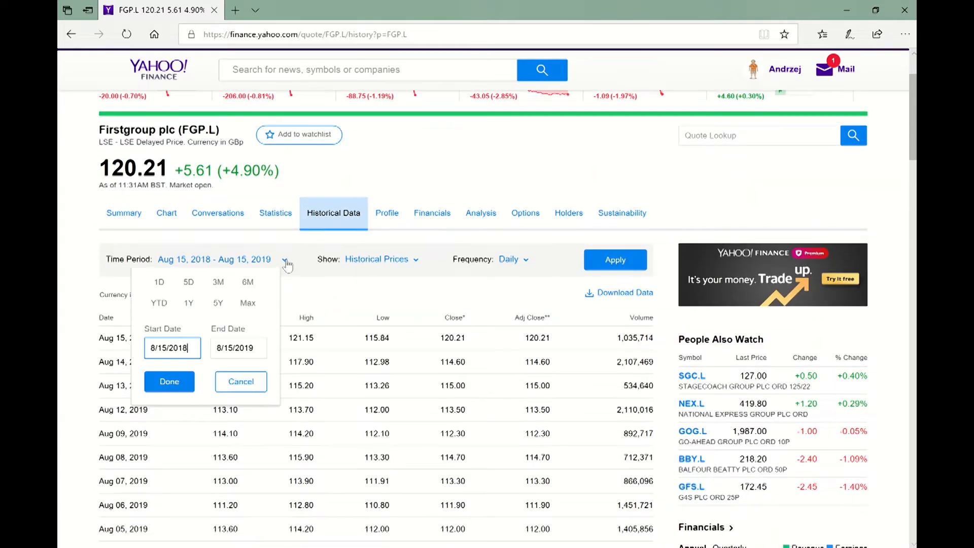
{"action": "left_click", "coordinate": [251, 311]}
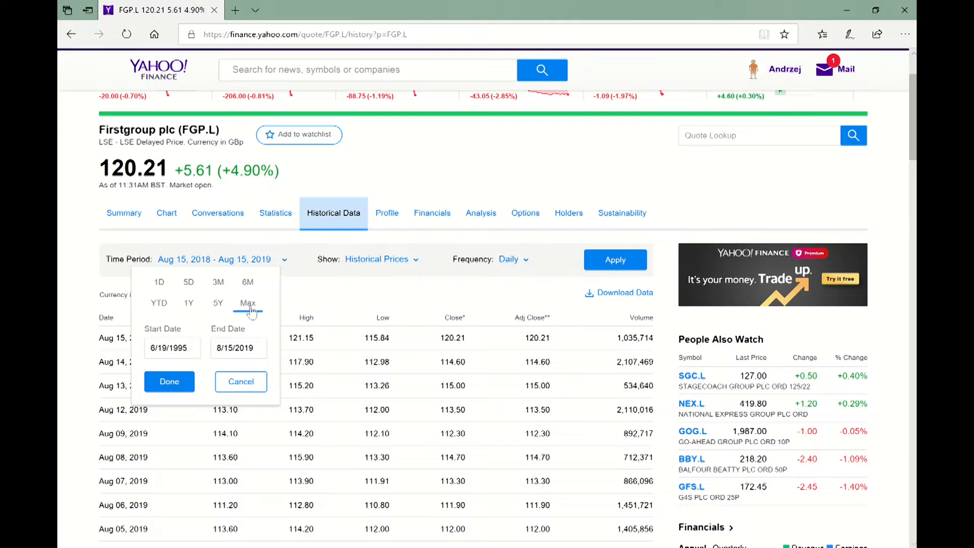
{"action": "left_click", "coordinate": [178, 387]}
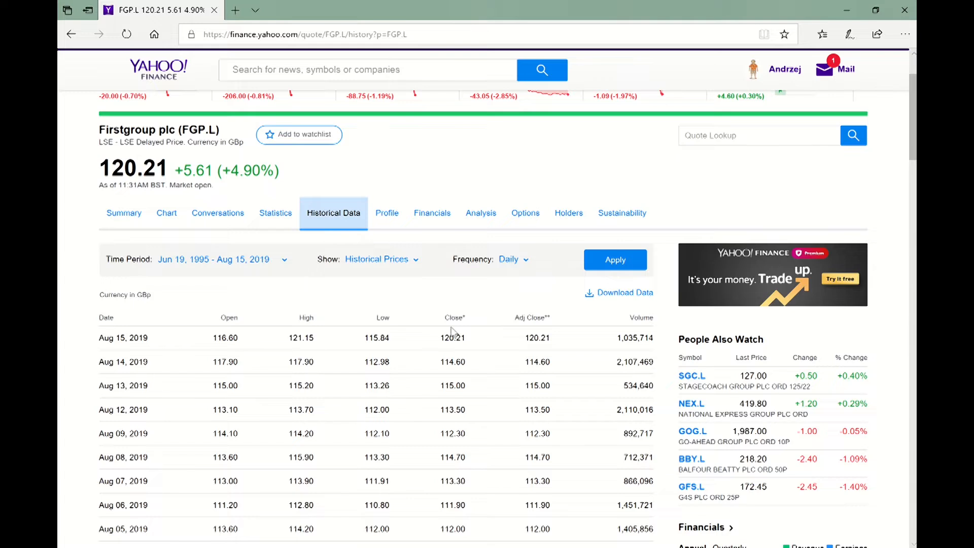
Set the frequency of the historical prices to Monthly and apply the settings
{"action": "left_click", "coordinate": [523, 262]}
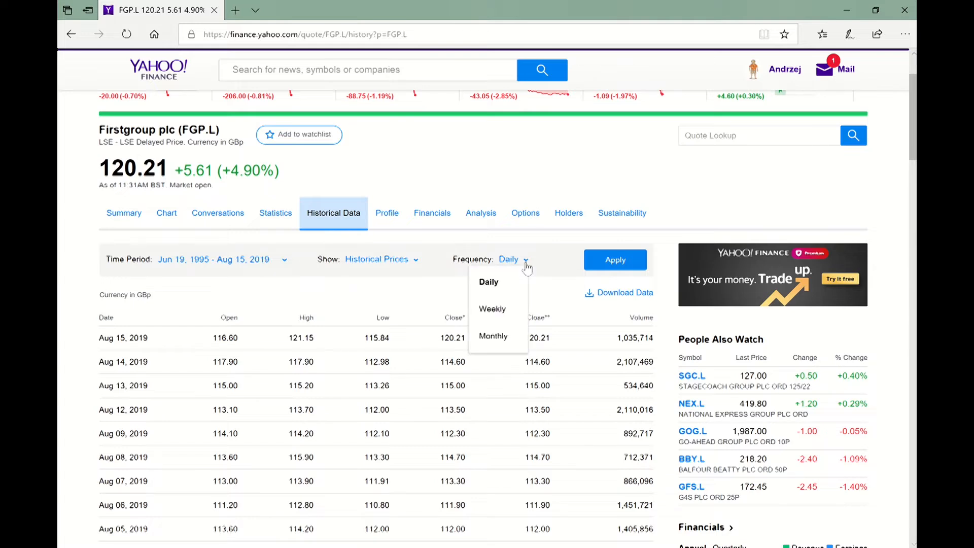
{"action": "left_click", "coordinate": [504, 336]}
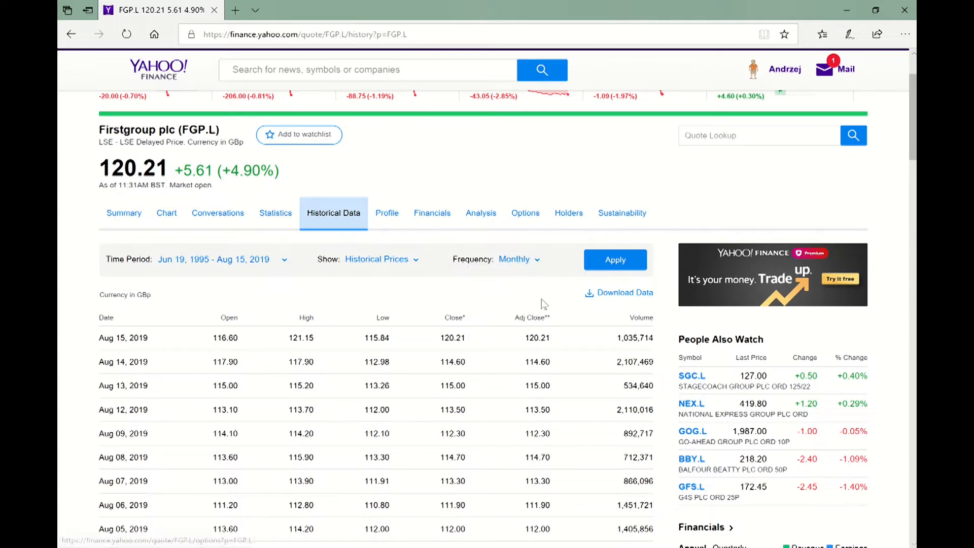
{"action": "left_click", "coordinate": [609, 265]}
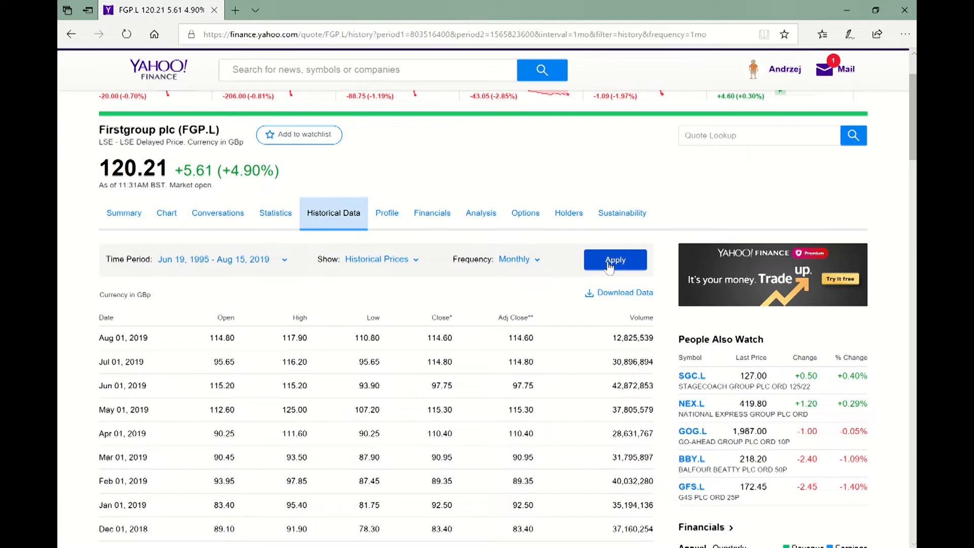
Download the monthly price data and open the FGP.L.csv file in Excel
{"action": "scroll", "coordinate": [658, 337], "scroll_direction": "down", "scroll_amount": 3}
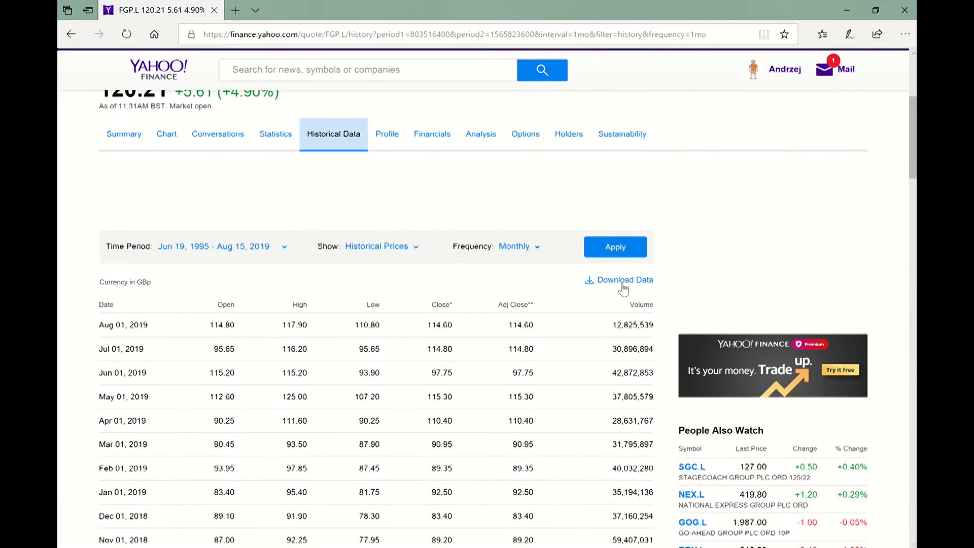
{"action": "left_click", "coordinate": [622, 282]}
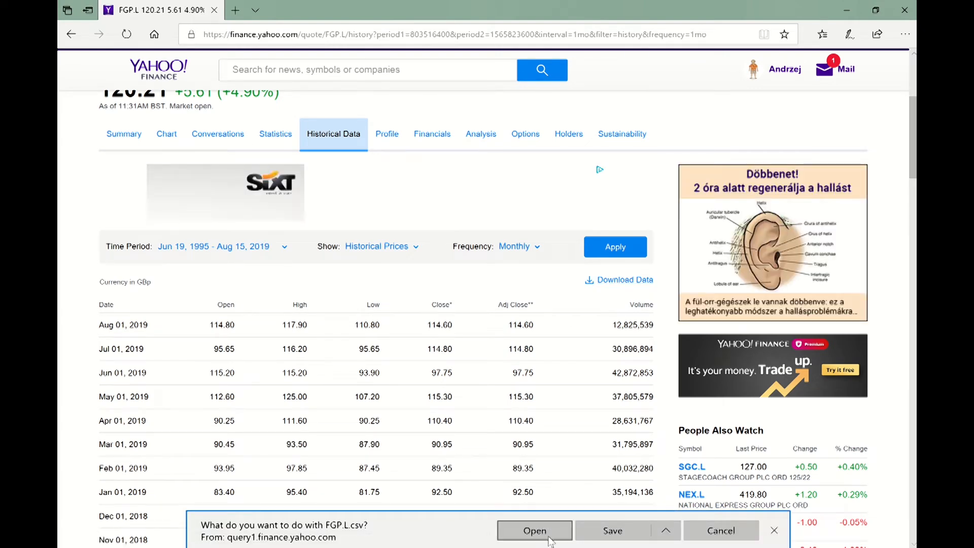
{"action": "left_click", "coordinate": [535, 530]}
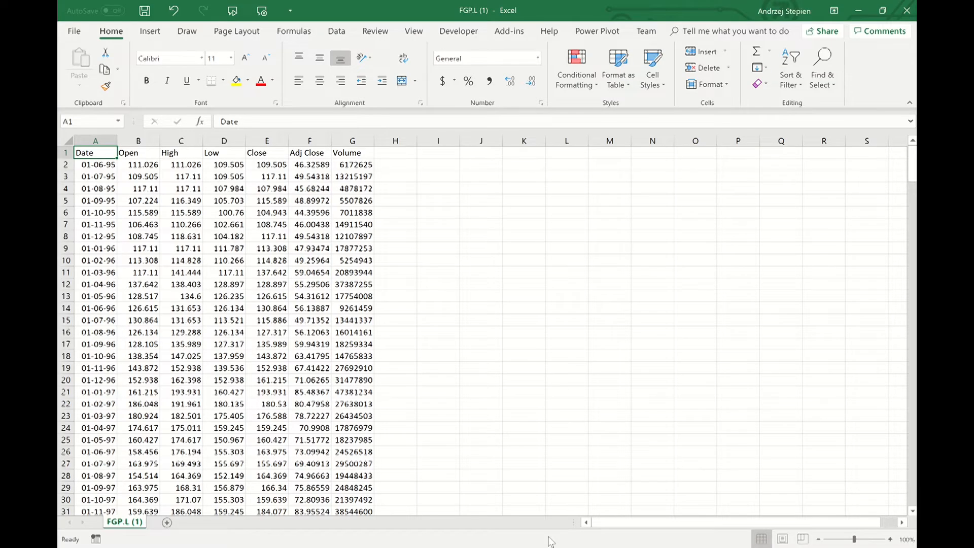
{"action": "left_click", "coordinate": [396, 176]}
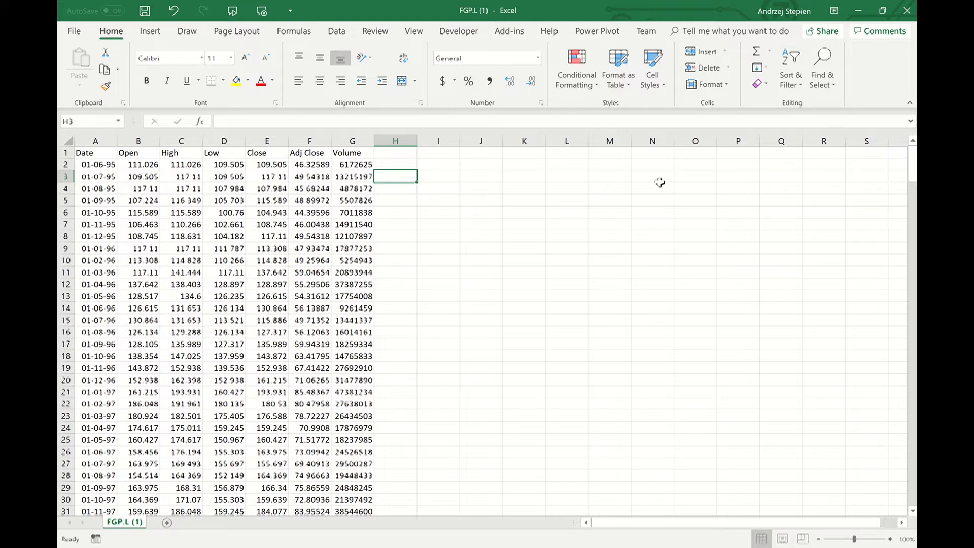
{"action": "left_click", "coordinate": [319, 137]}
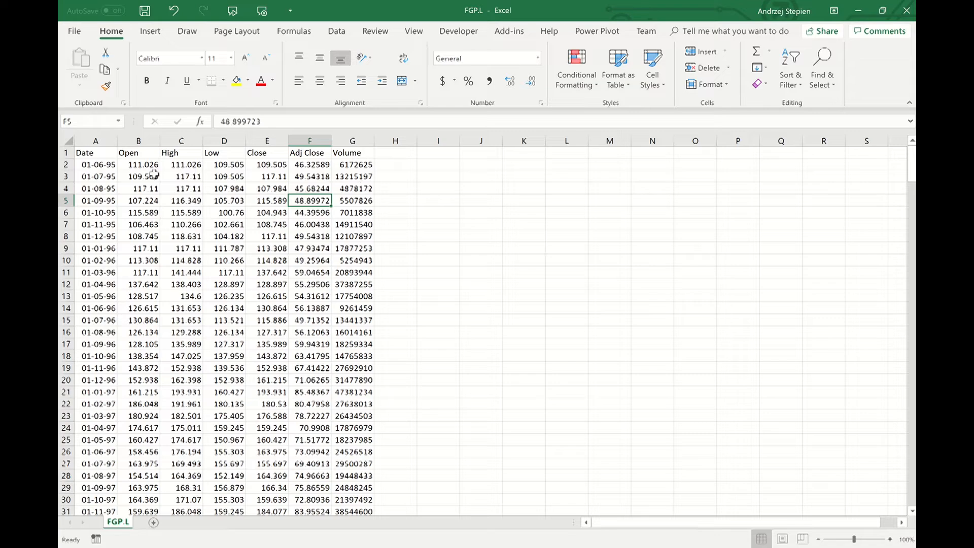
Add the column header Profit in cell H1, next to the Volume column
{"action": "scroll", "coordinate": [125, 189], "scroll_direction": "up", "scroll_amount": 4}
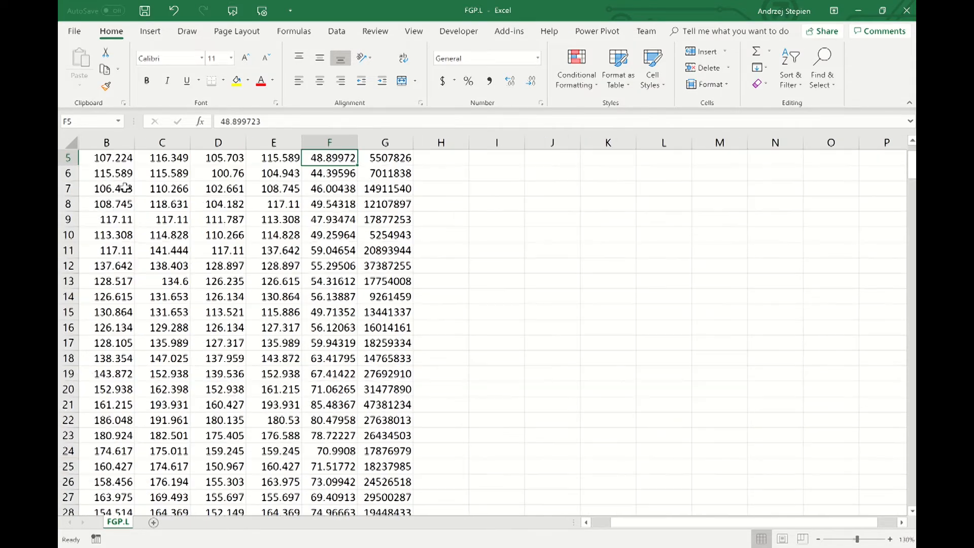
{"action": "scroll", "coordinate": [125, 187], "scroll_direction": "up", "scroll_amount": 2}
{"action": "left_click_drag", "start_coordinate": [738, 523], "coordinate": [677, 523]}
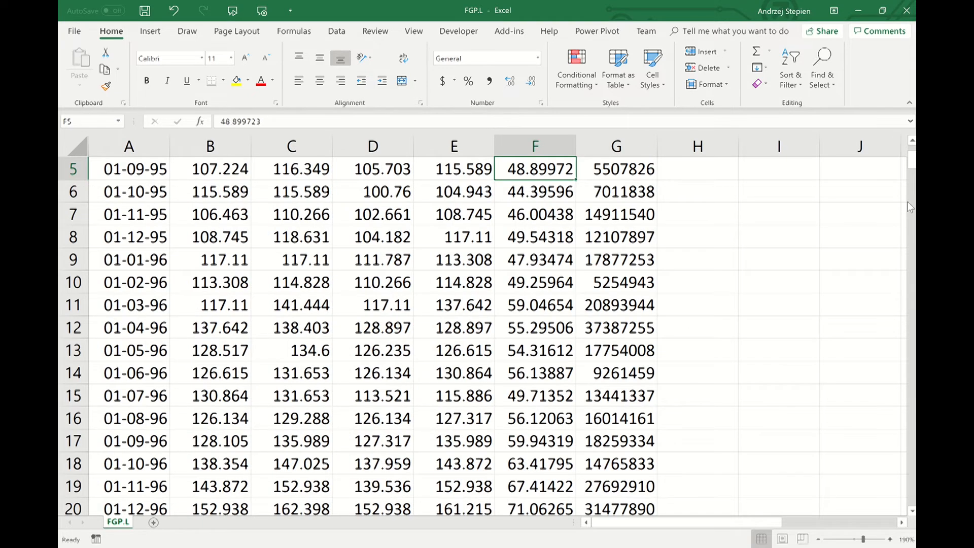
{"action": "scroll", "coordinate": [911, 160], "scroll_direction": "up", "scroll_amount": 2}
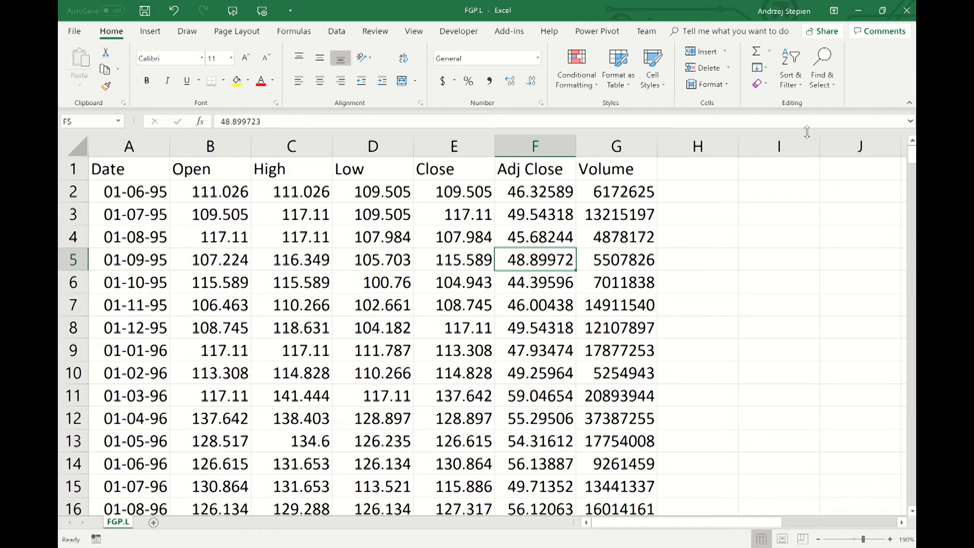
{"action": "left_click", "coordinate": [696, 179]}
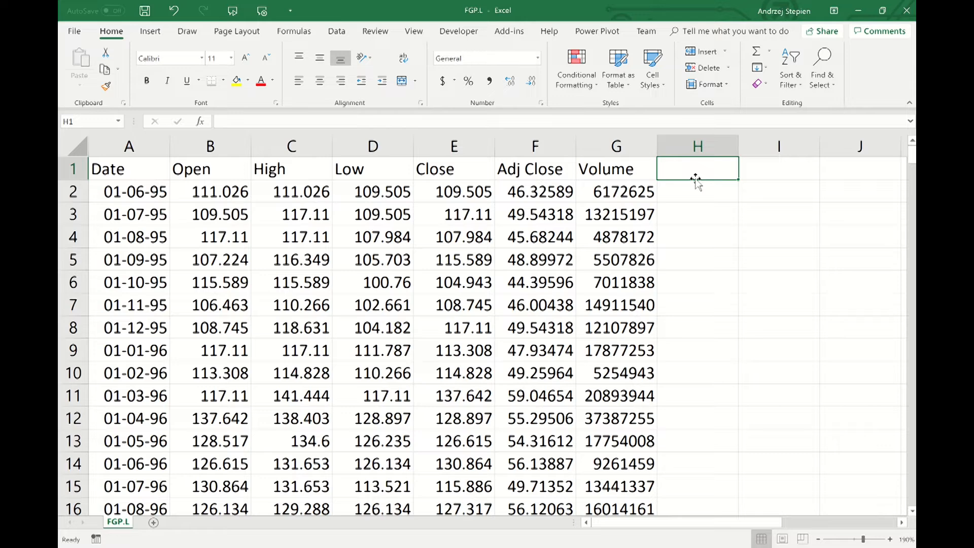
{"action": "type", "text": "Profit"}
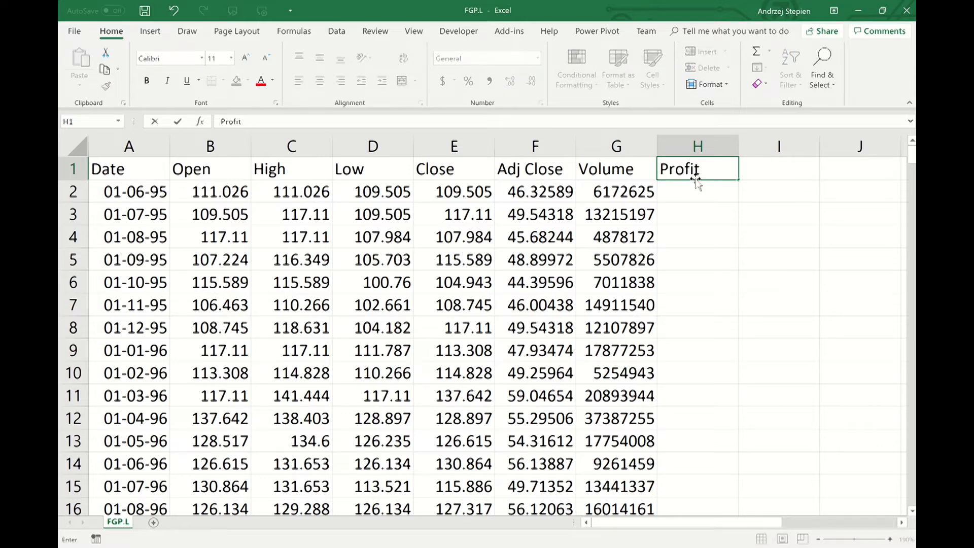
{"action": "key", "text": "Return"}
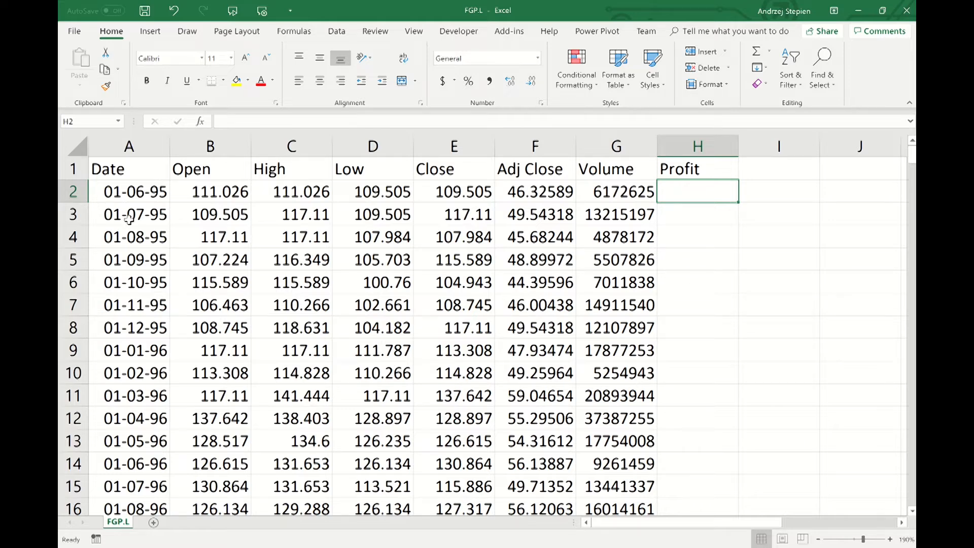
Sort the price data by the Date column from oldest to newest
{"action": "left_click", "coordinate": [117, 329]}
{"action": "right_click", "coordinate": [117, 331]}
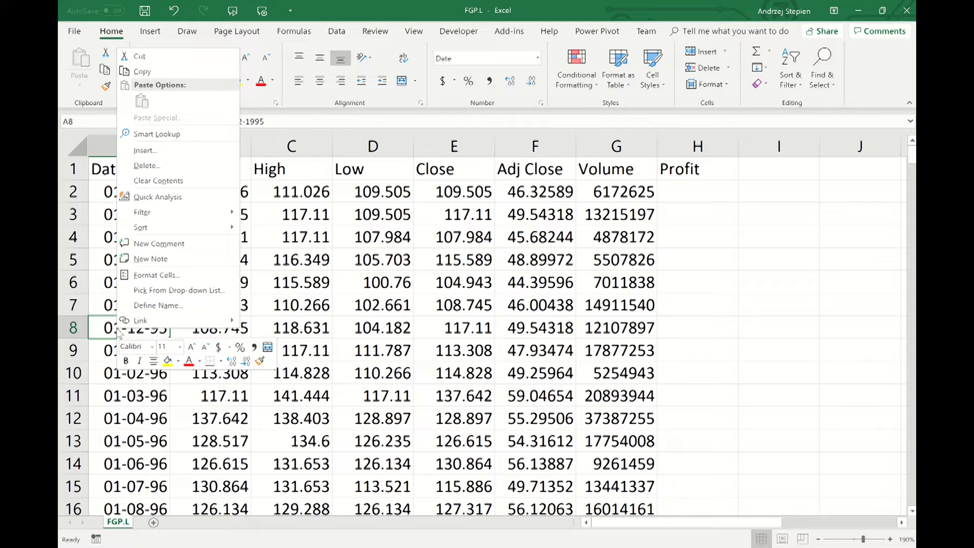
{"action": "mouse_move", "coordinate": [198, 226]}
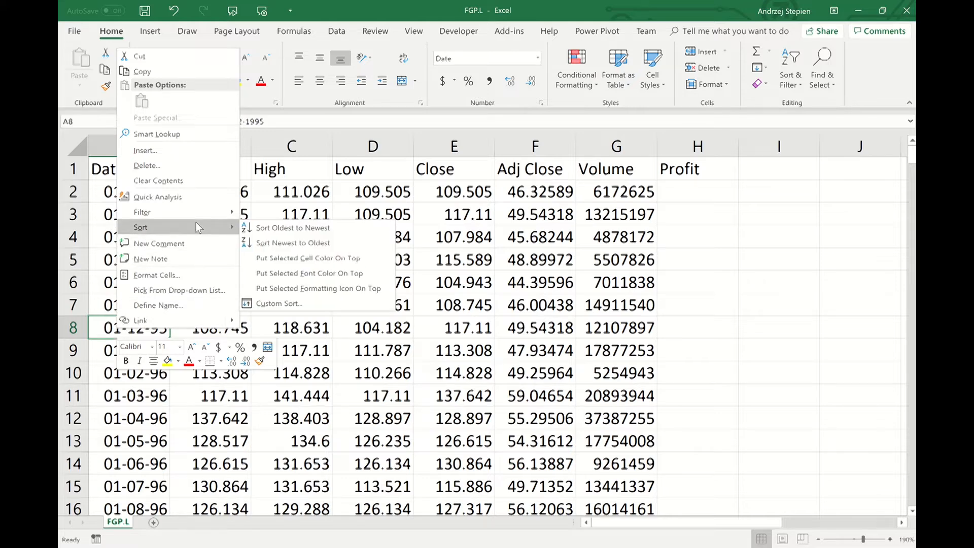
{"action": "left_click", "coordinate": [325, 228]}
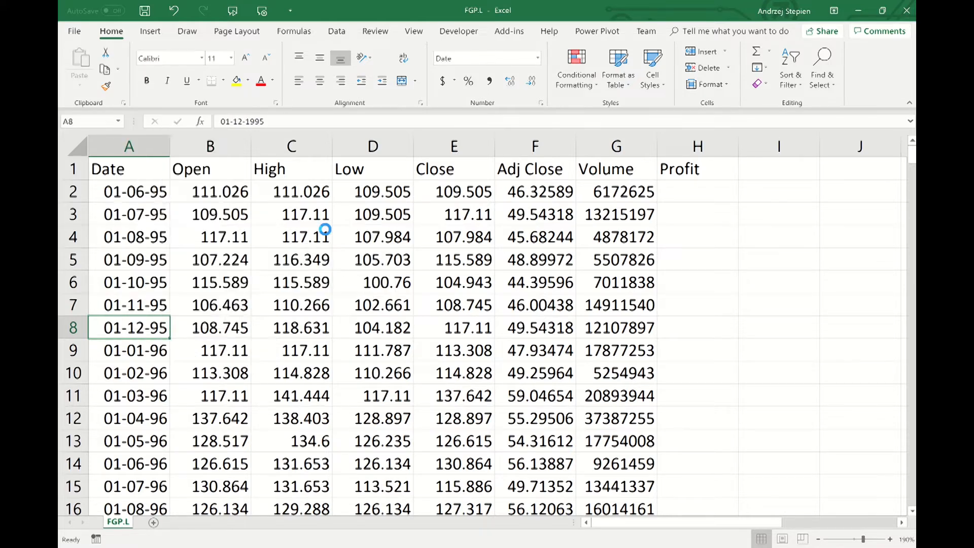
Enter FALSE in cell H2 as the Profit value for the first month
{"action": "left_click", "coordinate": [706, 191]}
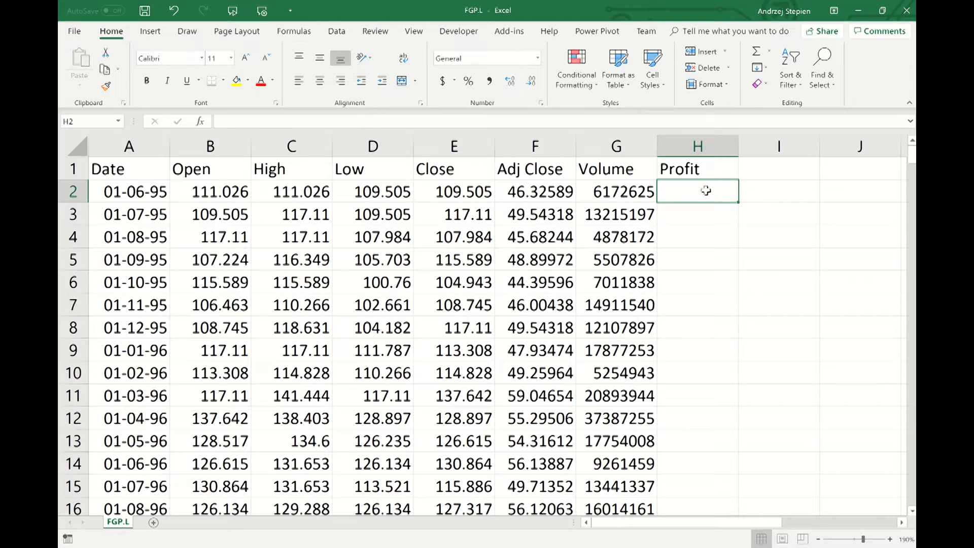
{"action": "type", "text": "FALSE"}
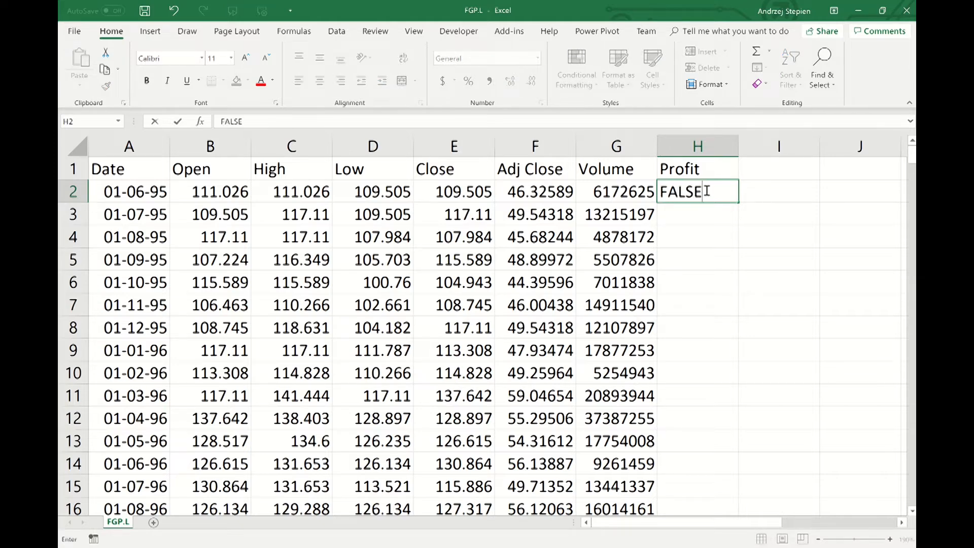
{"action": "key", "text": "Return"}
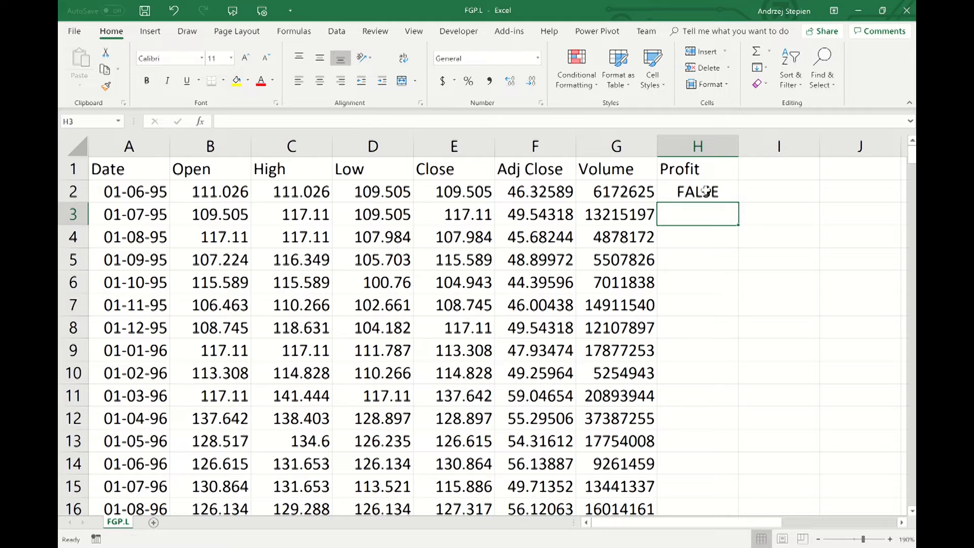
Enter the formula =F3>F2 in cell H3 to test whether the adjusted close rose from the previous month
{"action": "type", "text": "="}
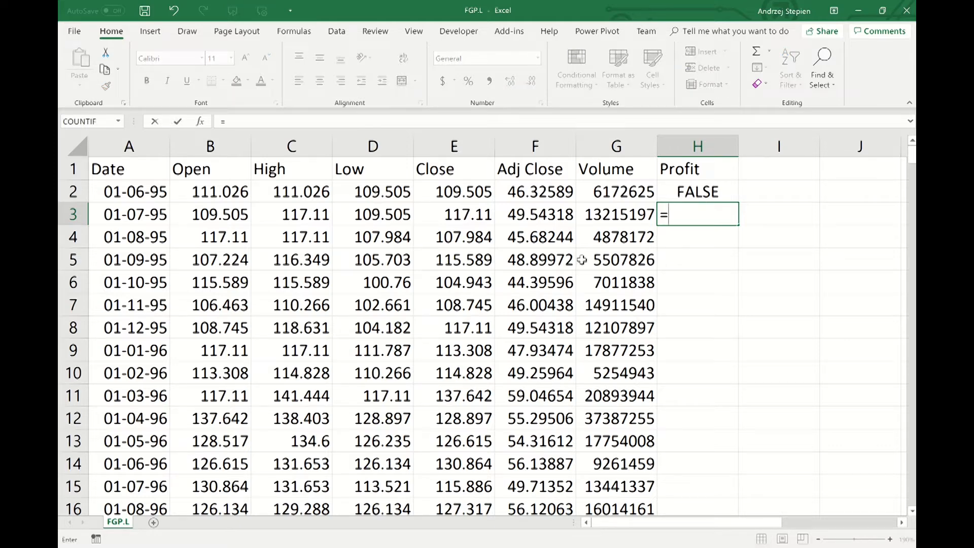
{"action": "left_click", "coordinate": [542, 214]}
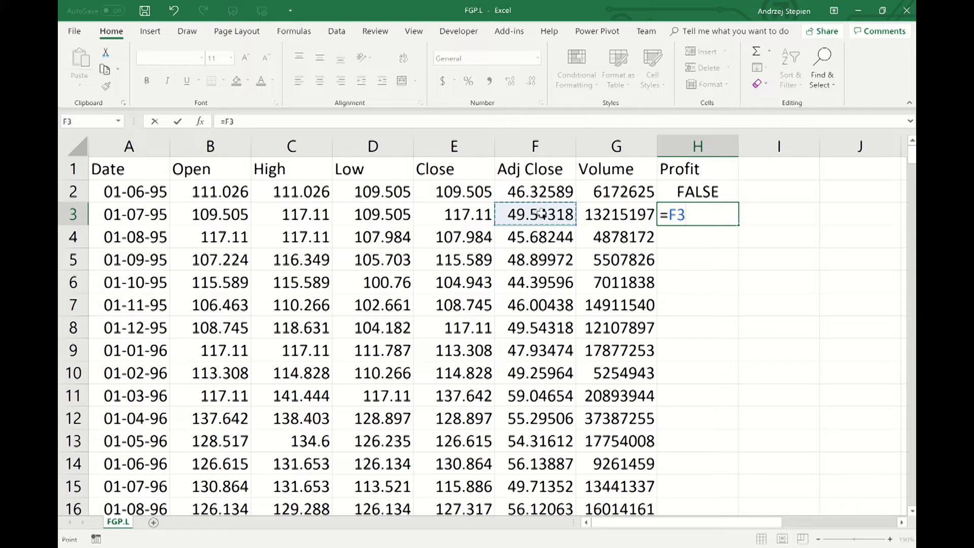
{"action": "type", "text": ">"}
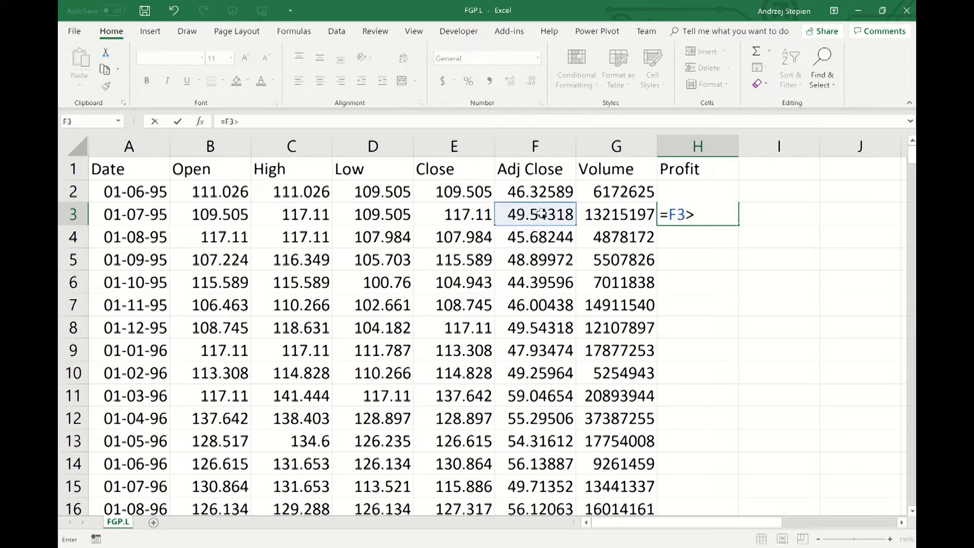
{"action": "left_click", "coordinate": [540, 191]}
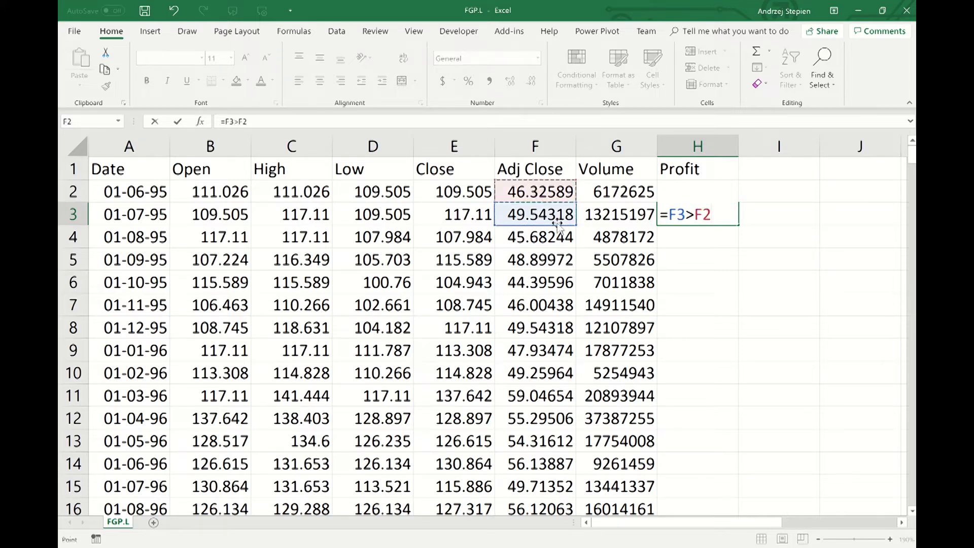
{"action": "key", "text": "Return"}
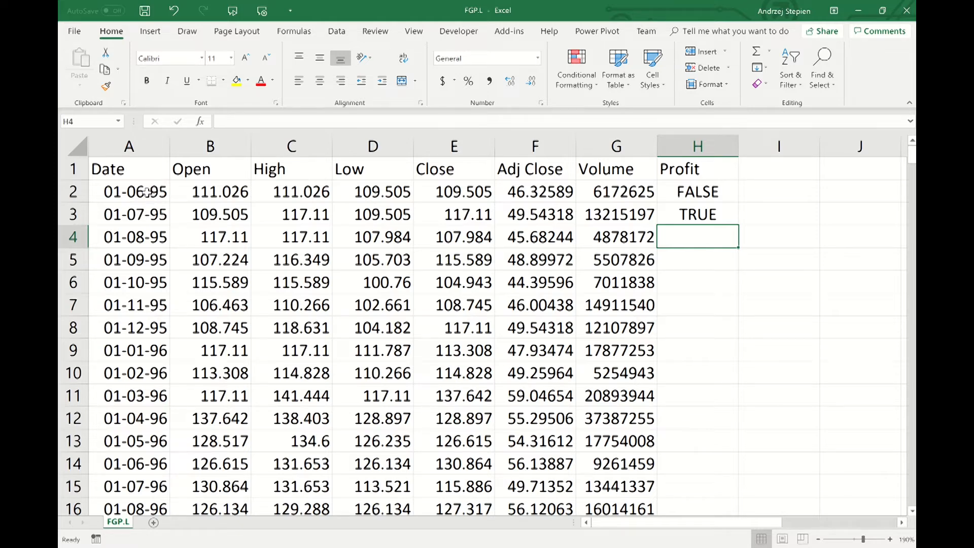
Fill the Profit formula from H3 down to the last data row, H292, and check both ends of the column
{"action": "left_click", "coordinate": [700, 214]}
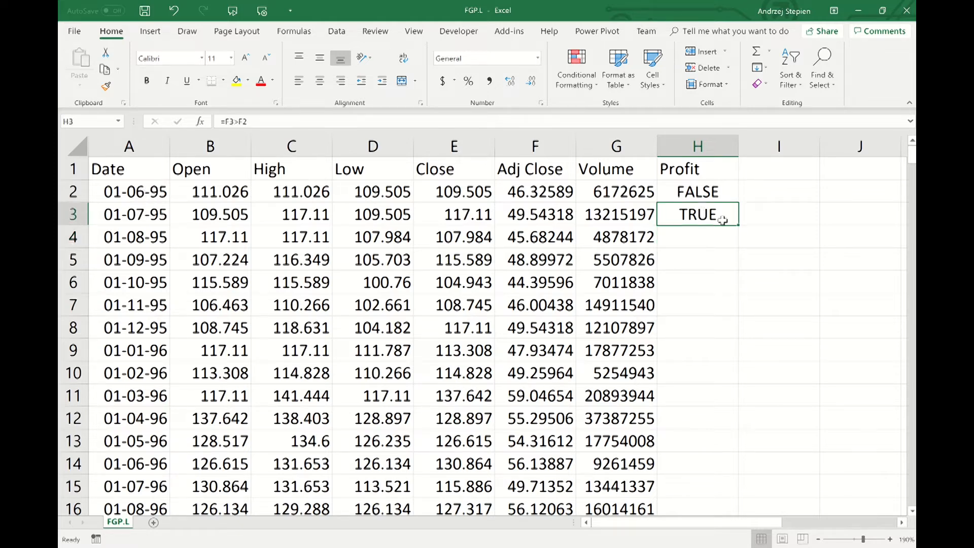
{"action": "left_click_drag", "start_coordinate": [736, 223], "coordinate": [734, 290]}
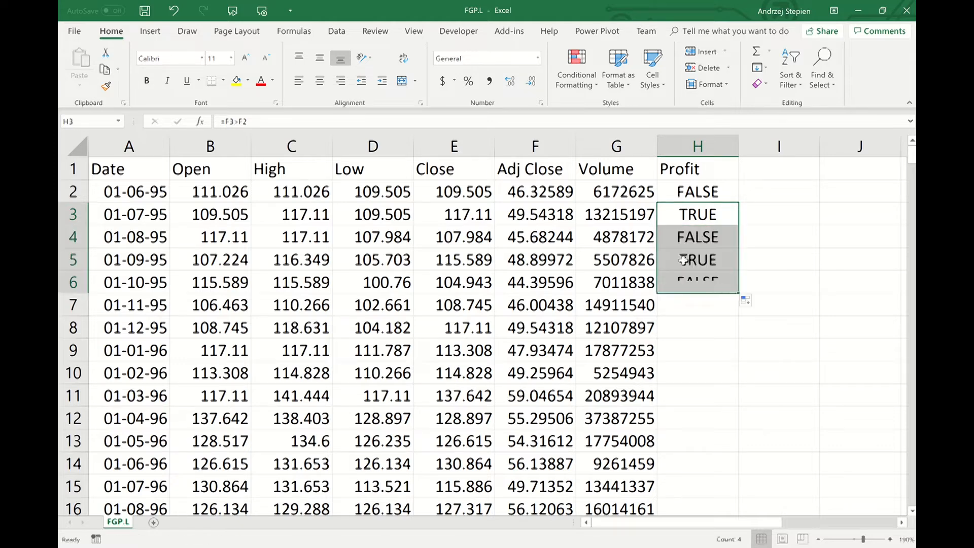
{"action": "left_click", "coordinate": [715, 237]}
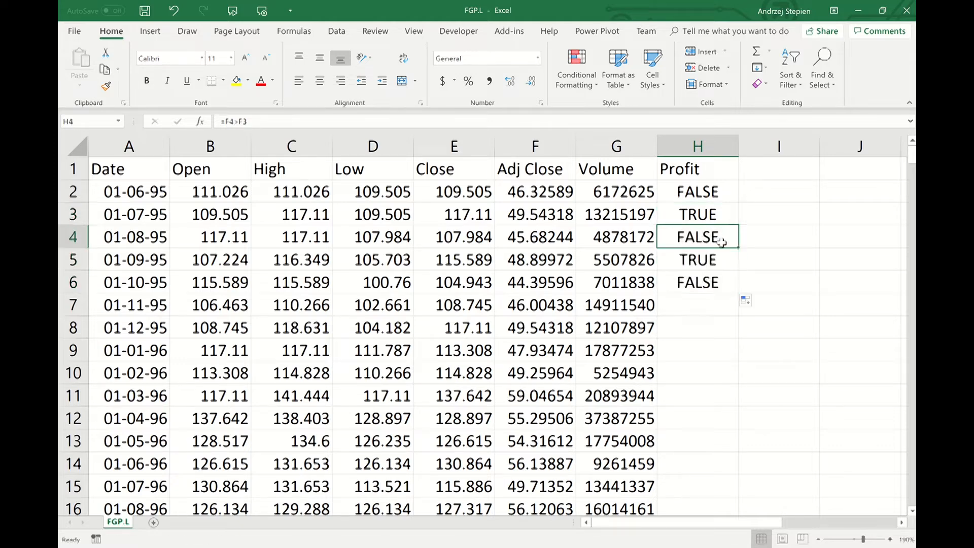
{"action": "left_click", "coordinate": [715, 279]}
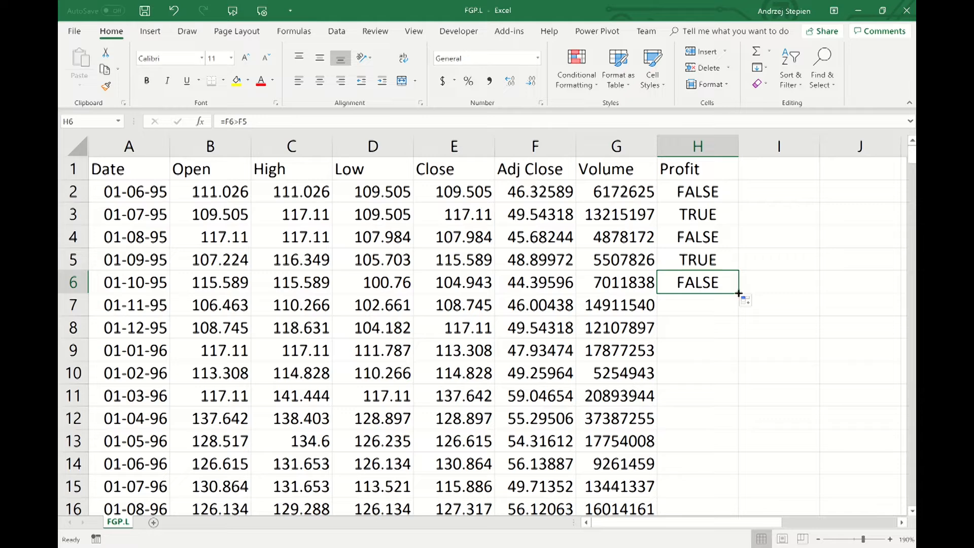
{"action": "double_click", "coordinate": [738, 294]}
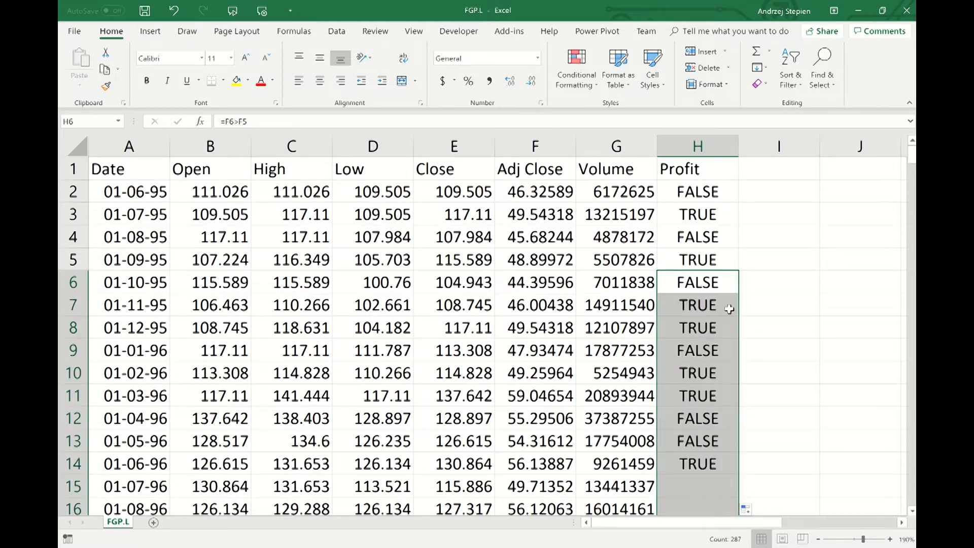
{"action": "left_click", "coordinate": [703, 325]}
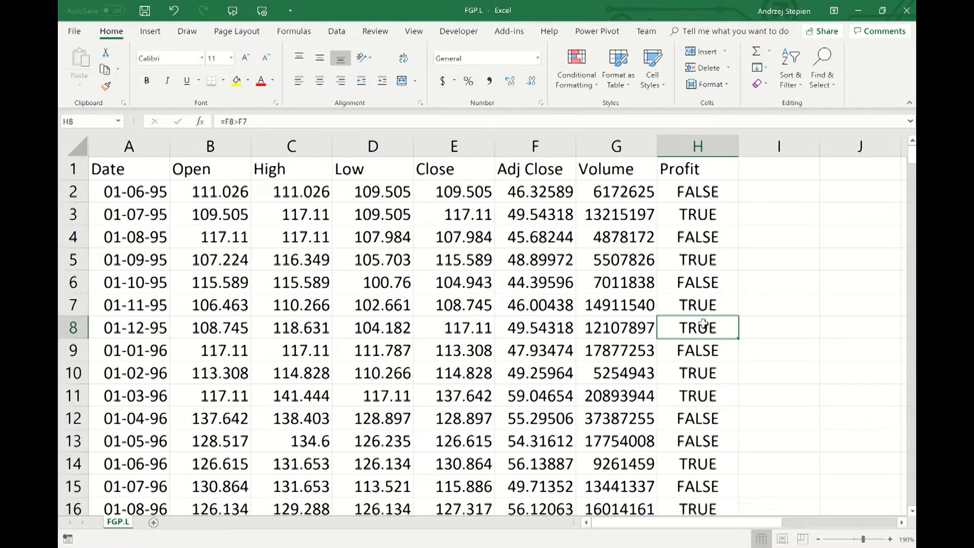
{"action": "key", "text": "ctrl+Down"}
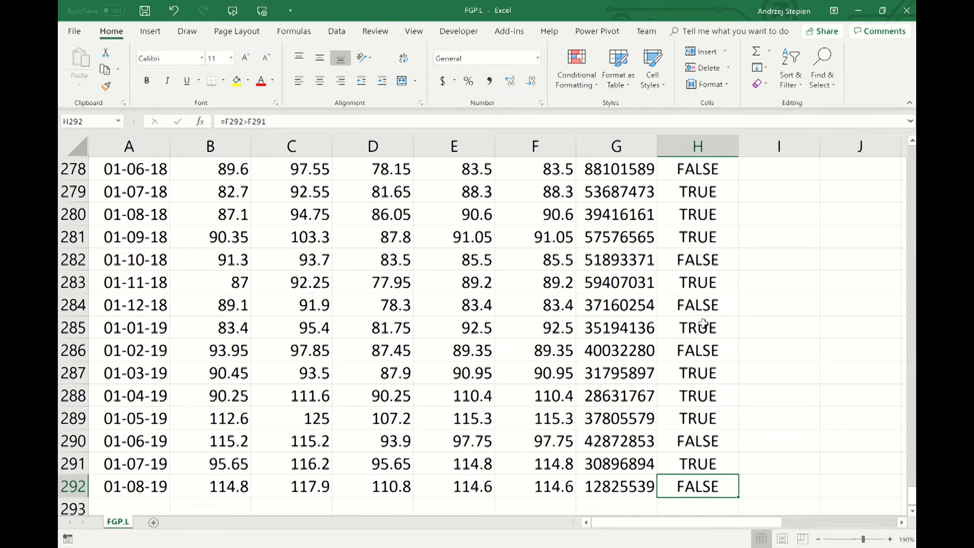
{"action": "key", "text": "ctrl+Up"}
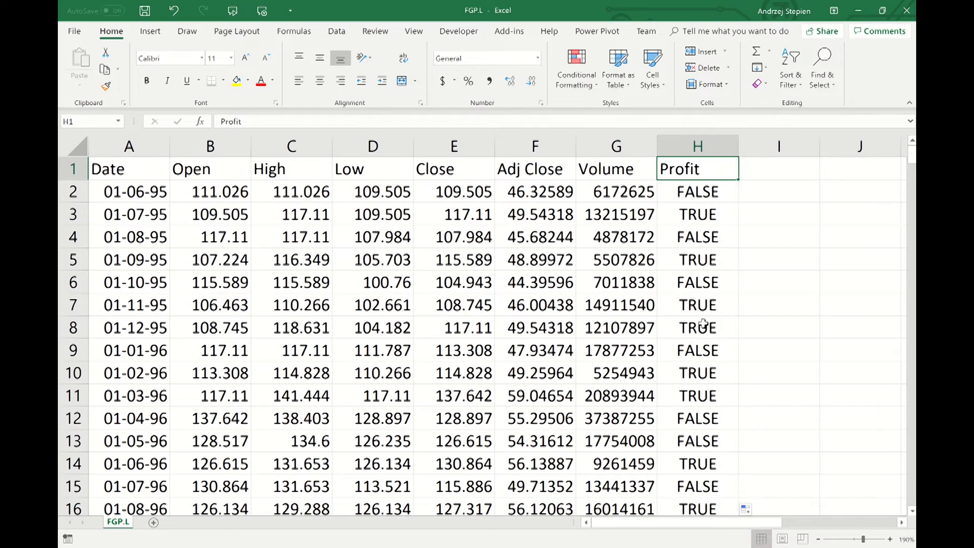
{"action": "key", "text": "ctrl+Left"}
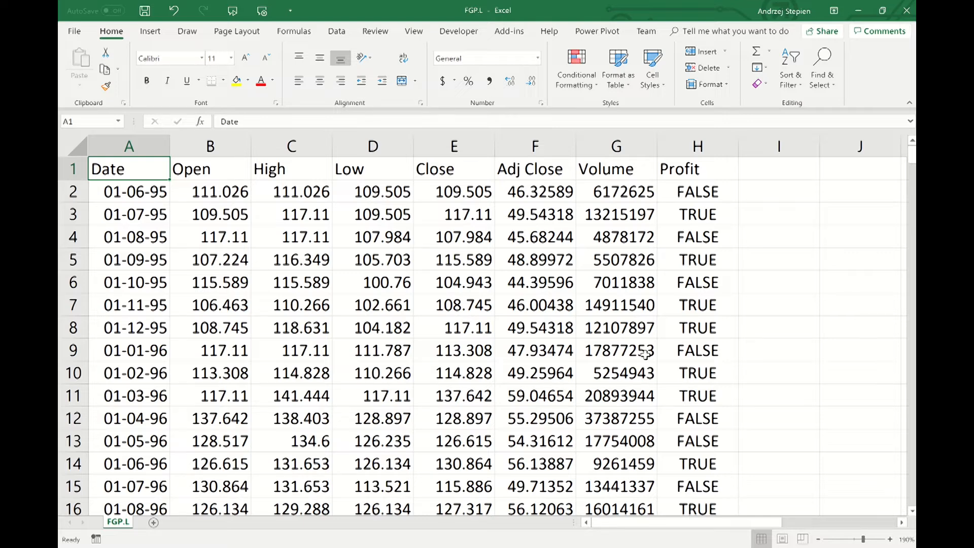
Add the labels Profit in cell J3 and Loss in cell J4 beside the price data
{"action": "left_click", "coordinate": [901, 522]}
{"action": "left_click", "coordinate": [787, 221]}
{"action": "type", "text": "Profit"}
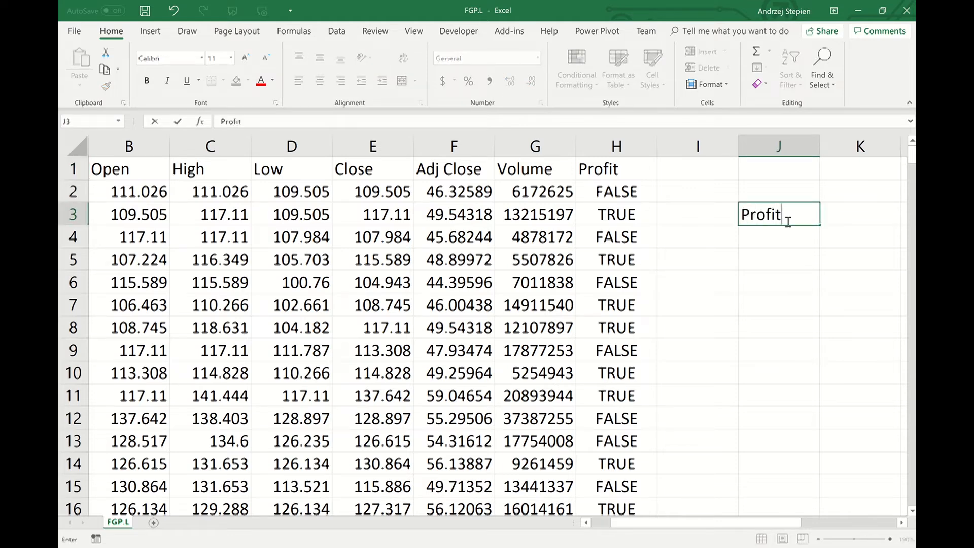
{"action": "key", "text": "Return"}
{"action": "type", "text": "Loss"}
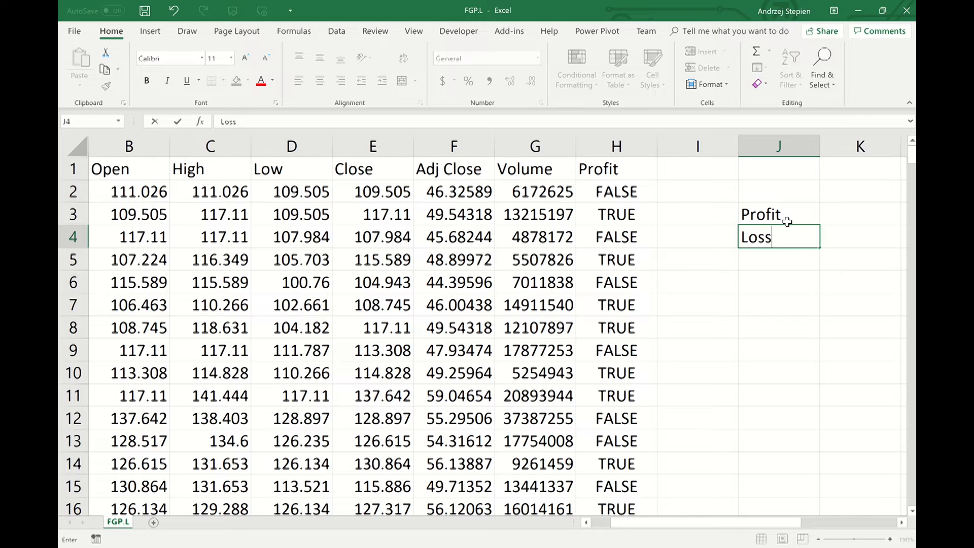
{"action": "key", "text": "Return"}
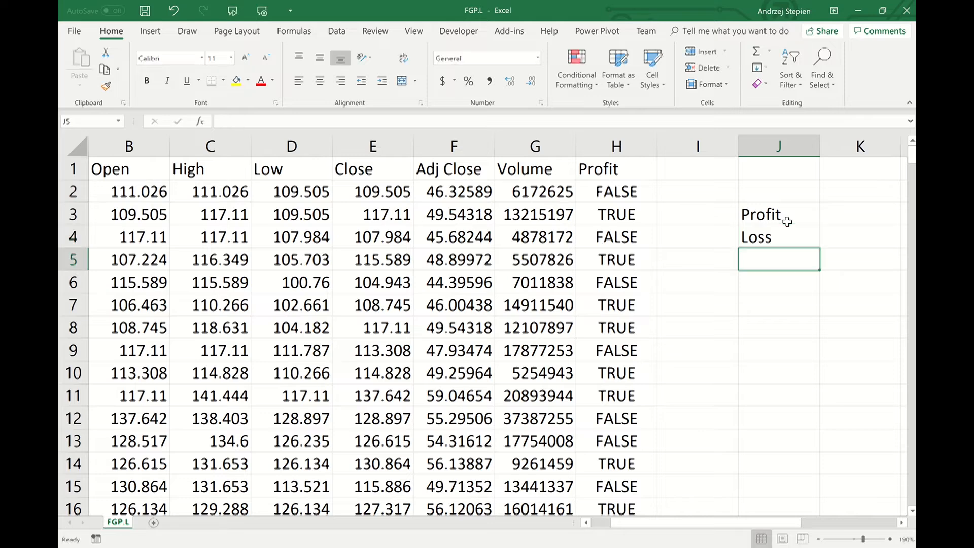
Count the profitable months in cell K3 with the formula =COUNTIF(H:H,True)
{"action": "left_click", "coordinate": [902, 522]}
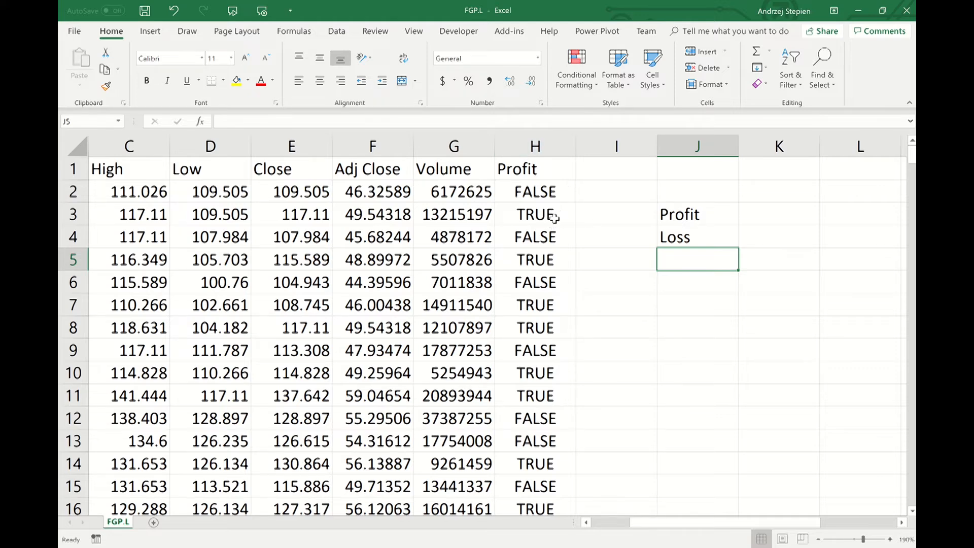
{"action": "left_click", "coordinate": [794, 218]}
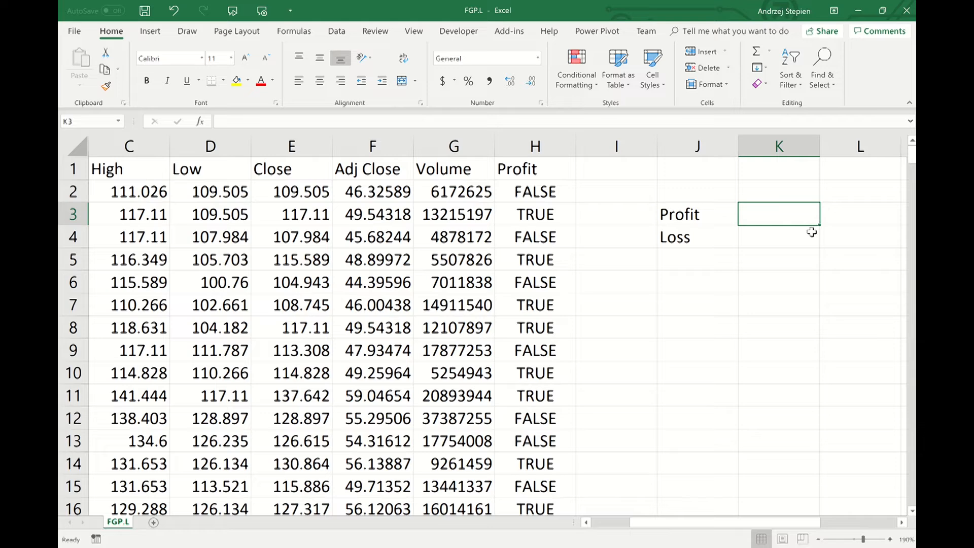
{"action": "type", "text": "="}
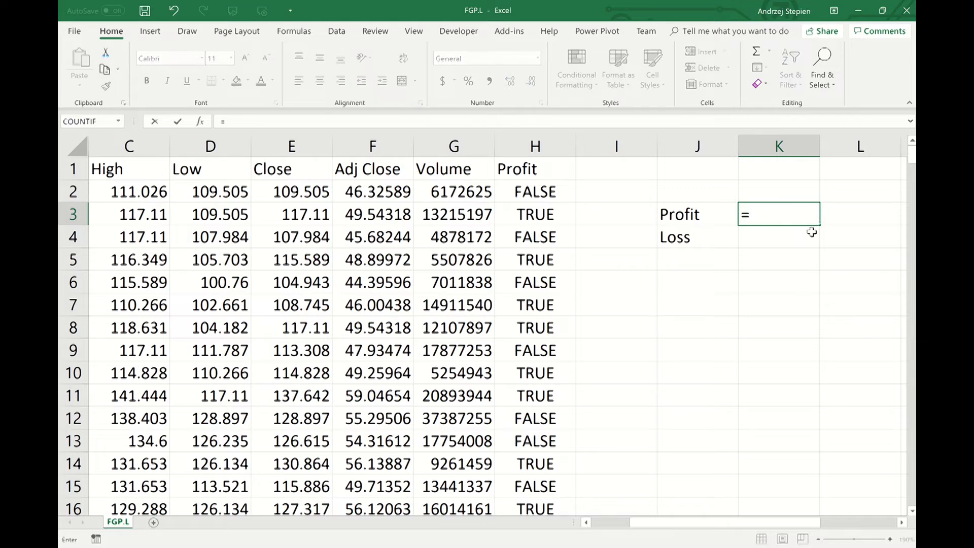
{"action": "type", "text": "countif"}
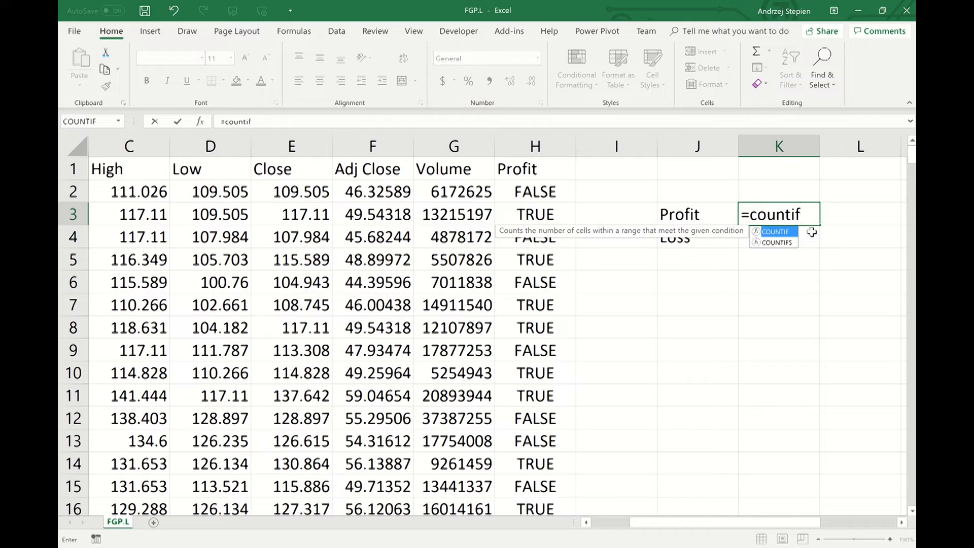
{"action": "key", "text": "Tab"}
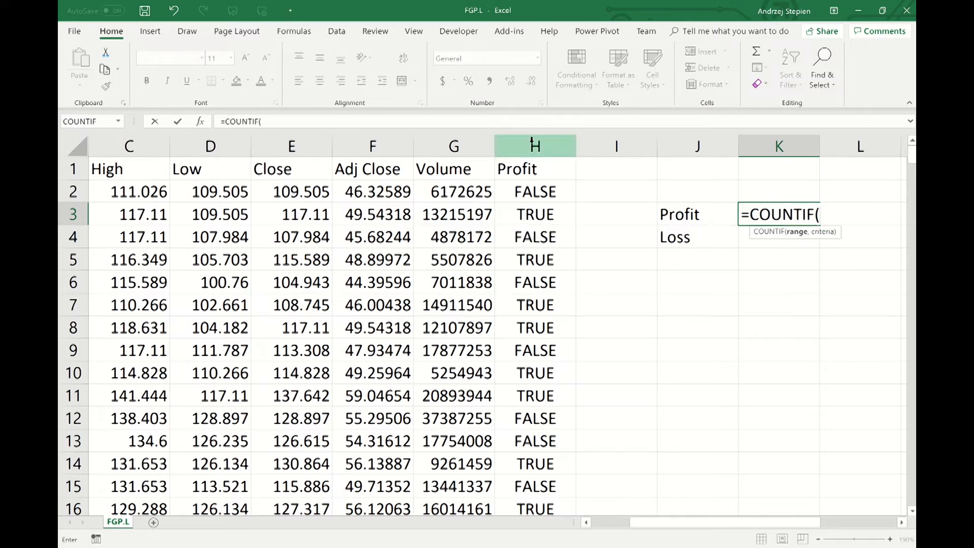
{"action": "left_click", "coordinate": [535, 147]}
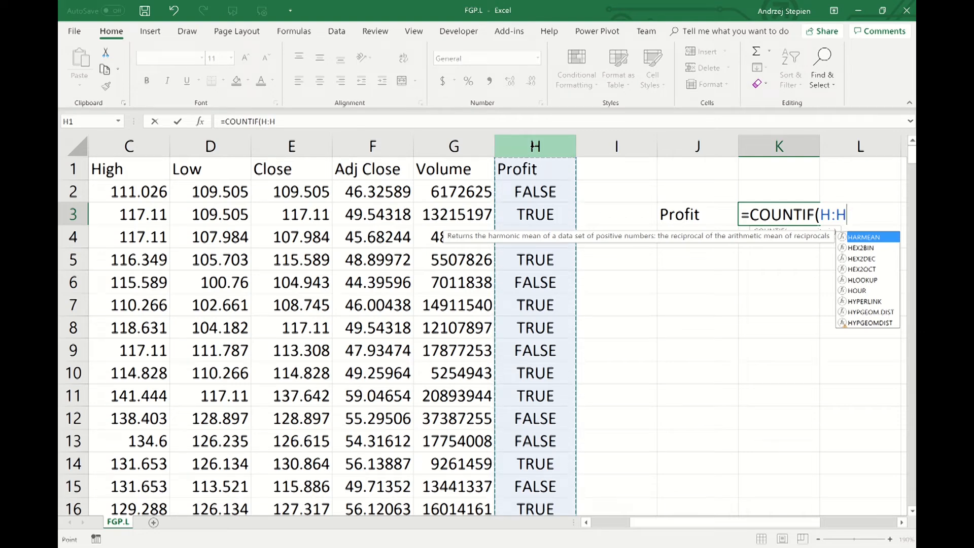
{"action": "type", "text": ","}
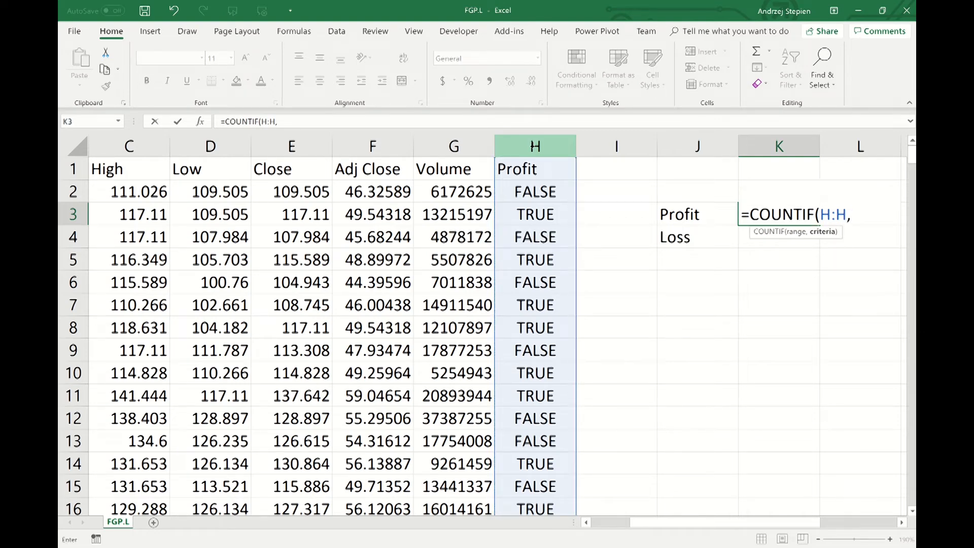
{"action": "type", "text": "True"}
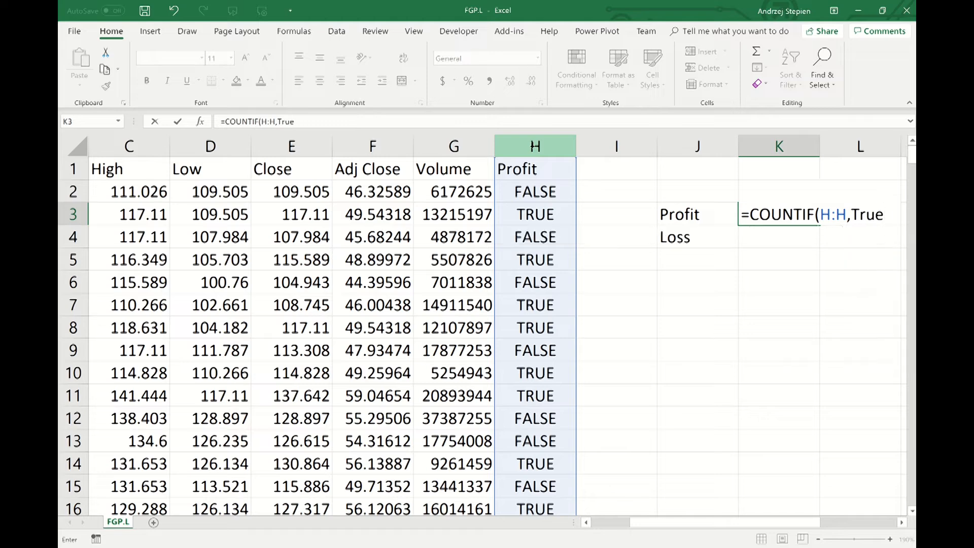
{"action": "type", "text": ")"}
{"action": "key", "text": "Return"}
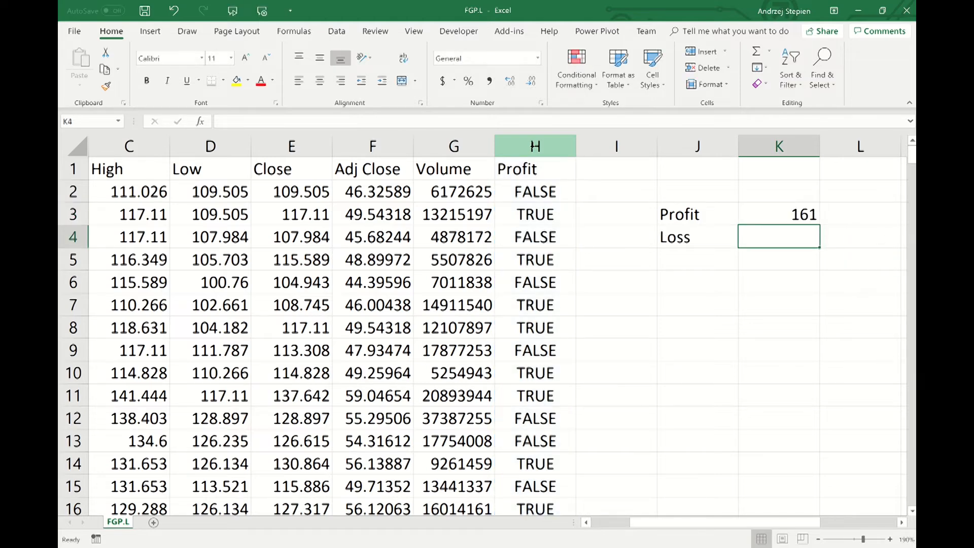
Count the loss months in cell K4 with the formula =COUNTIF(H:H,false)
{"action": "type", "text": "=countif"}
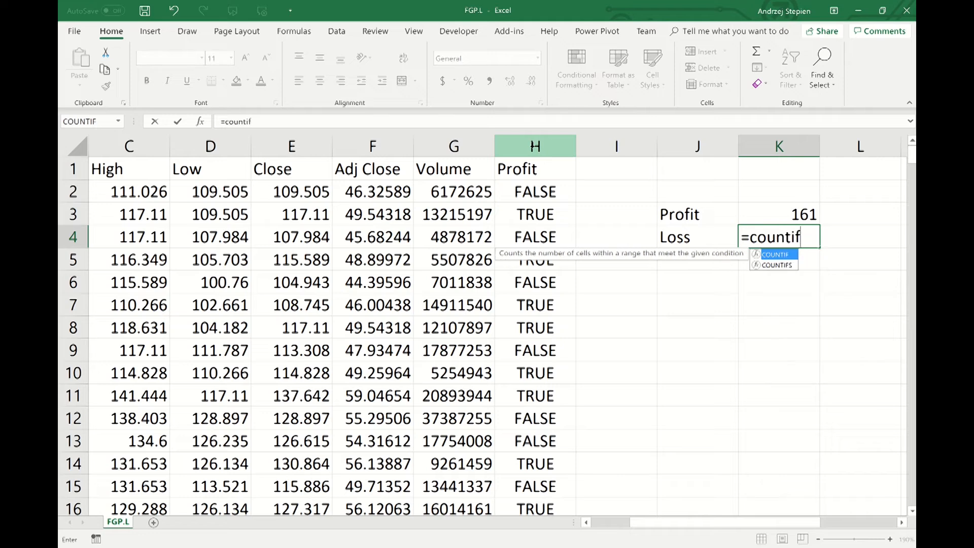
{"action": "key", "text": "Tab"}
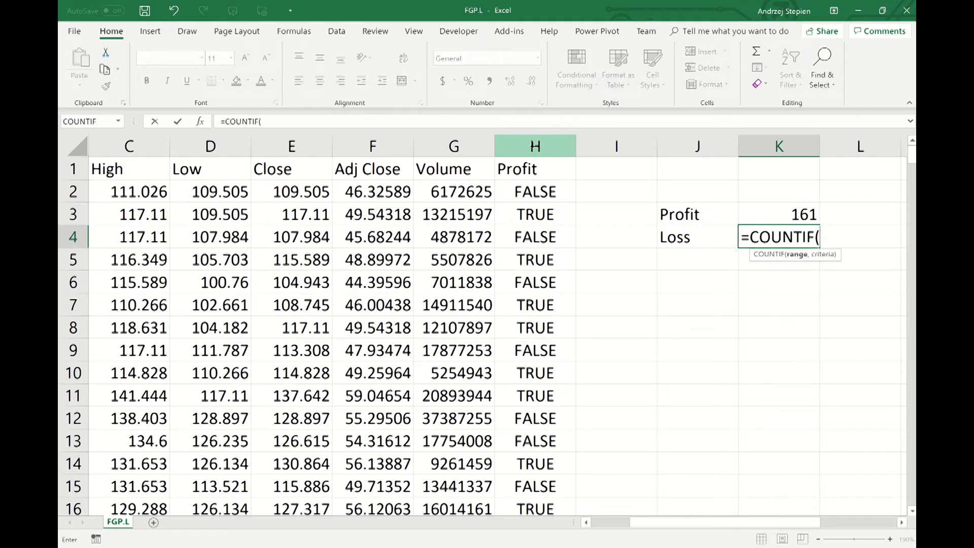
{"action": "left_click", "coordinate": [517, 147]}
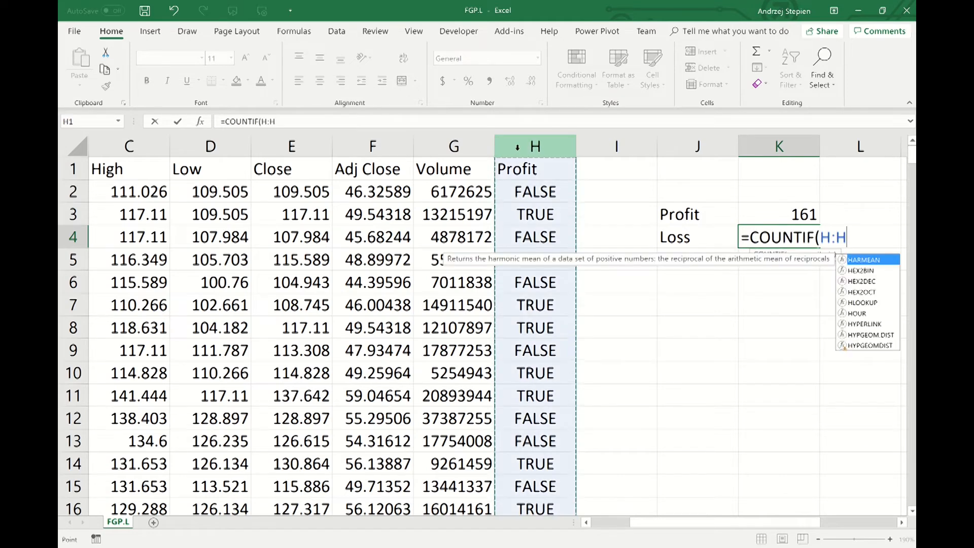
{"action": "type", "text": ",false)"}
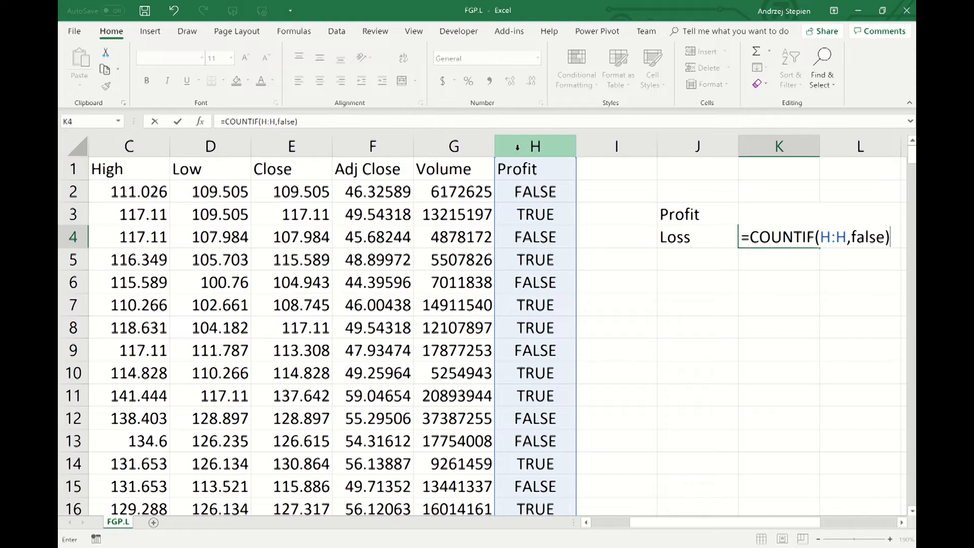
{"action": "key", "text": "Return"}
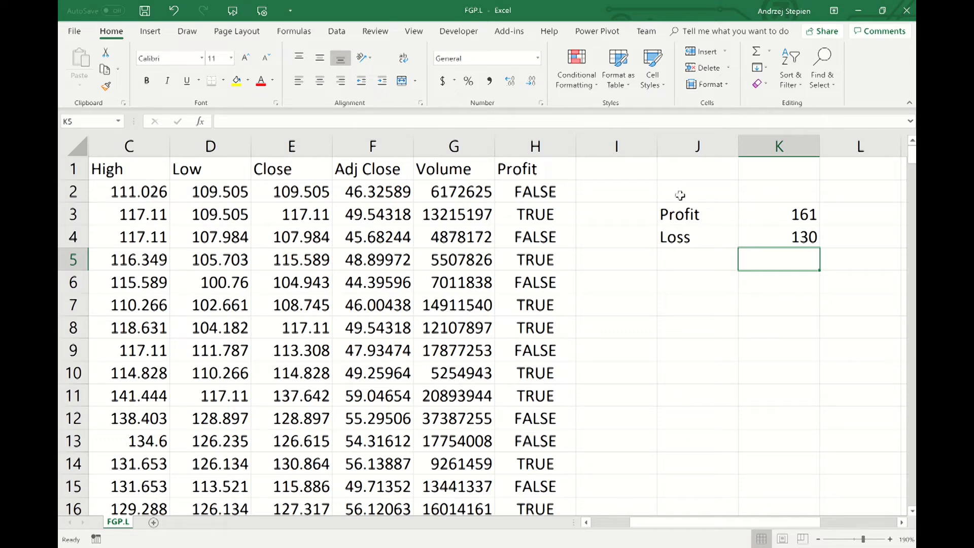
Insert two blank columns after the Profit column, in front of column I
{"action": "mouse_move", "coordinate": [525, 5]}
{"action": "right_click", "coordinate": [630, 145]}
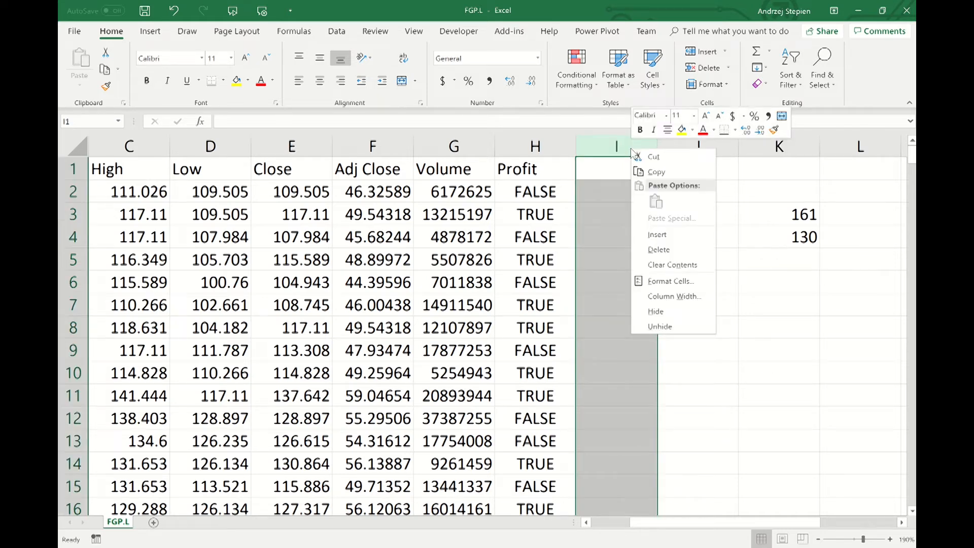
{"action": "left_click", "coordinate": [669, 239]}
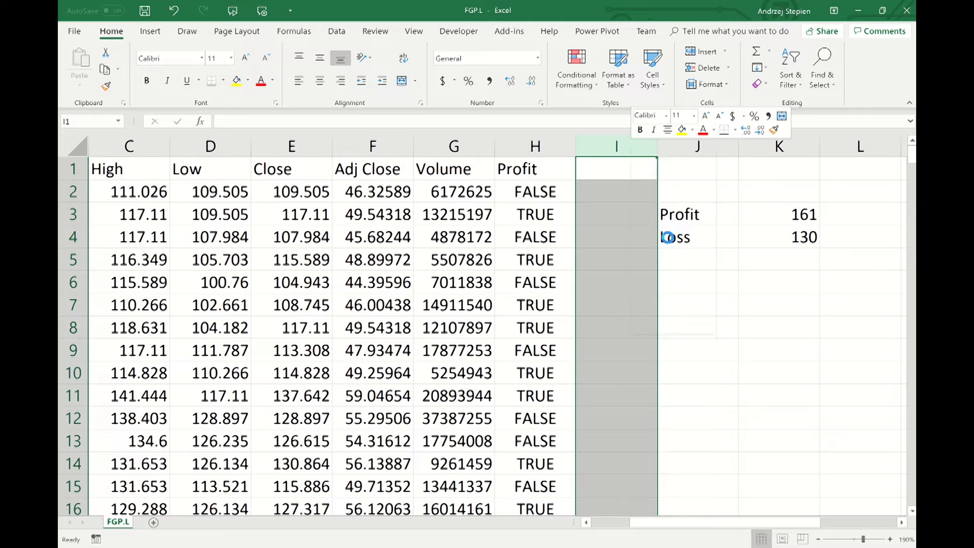
{"action": "right_click", "coordinate": [633, 142]}
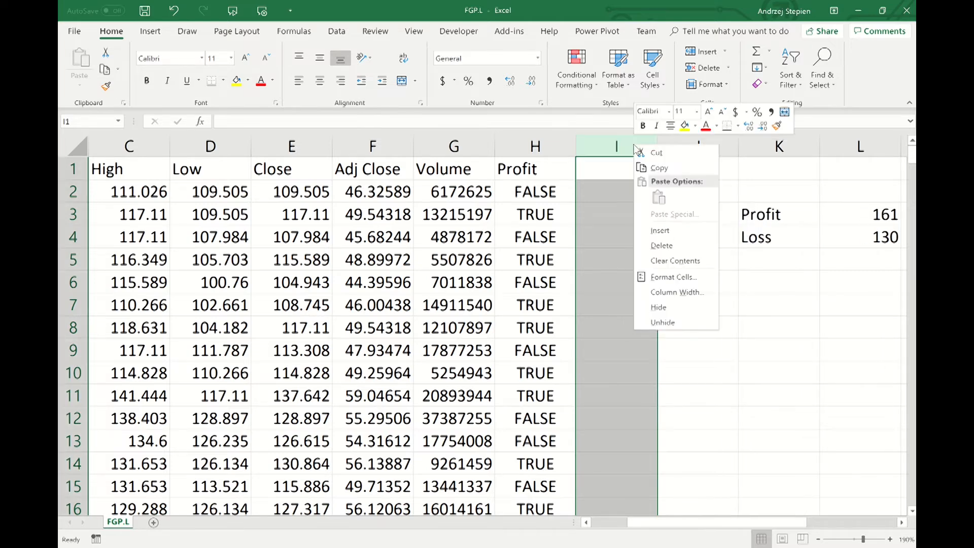
{"action": "left_click", "coordinate": [660, 232]}
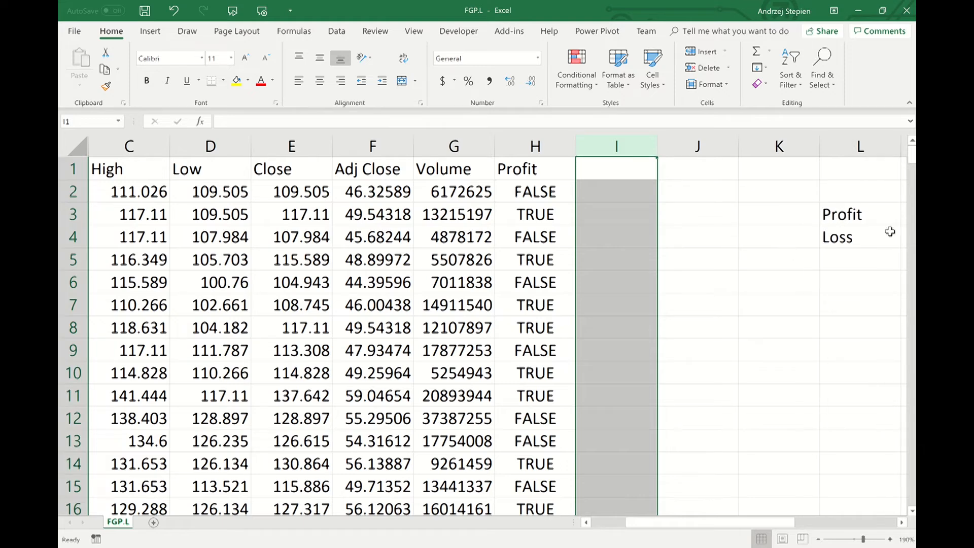
Enter the heading Month ID in cell I1
{"action": "left_click", "coordinate": [615, 174]}
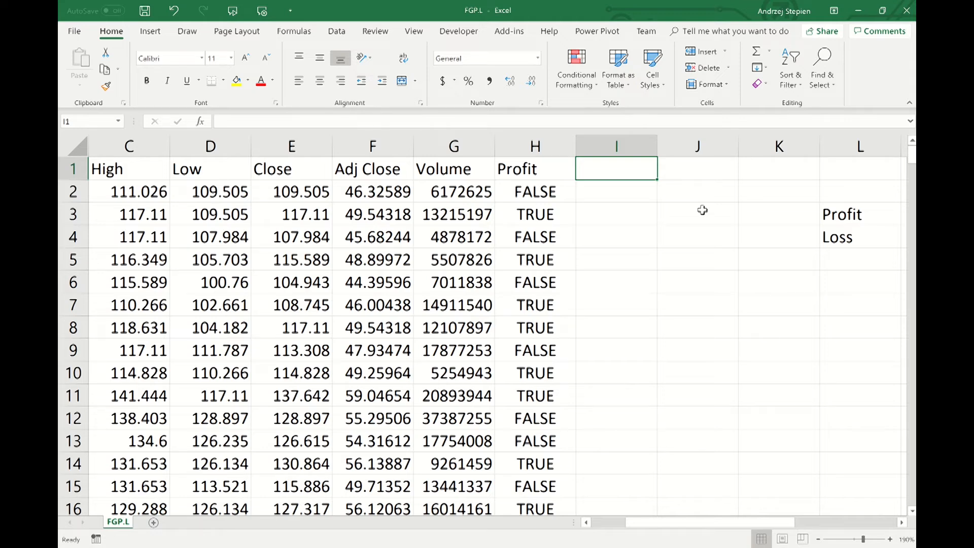
{"action": "type", "text": "Month ID"}
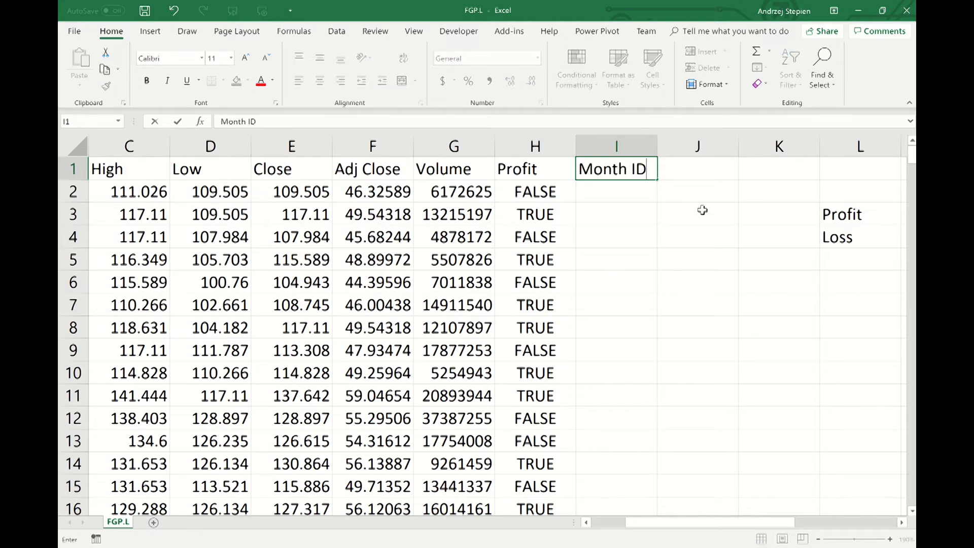
{"action": "key", "text": "Return"}
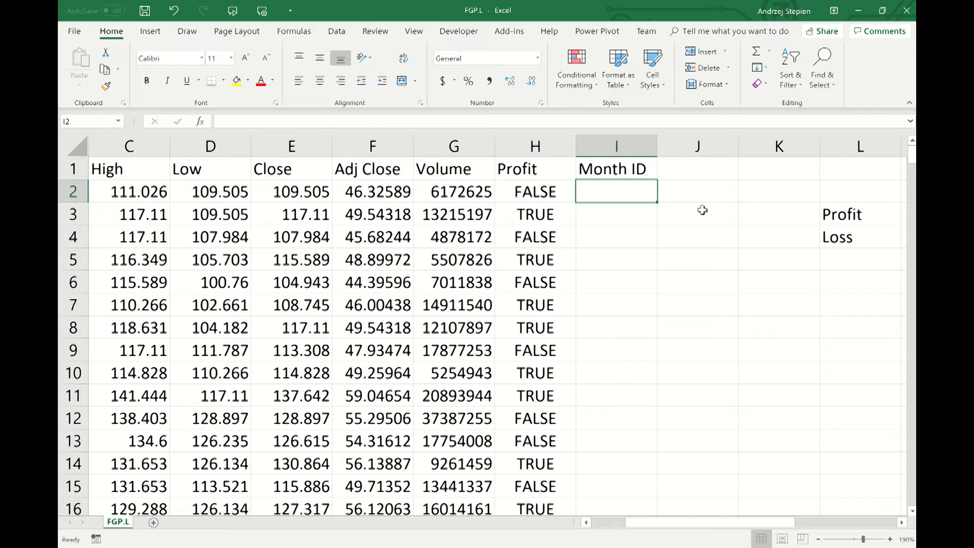
Enter the formula =MONTH(A2) in cell I2 to extract the month number from the date
{"action": "type", "text": "=month"}
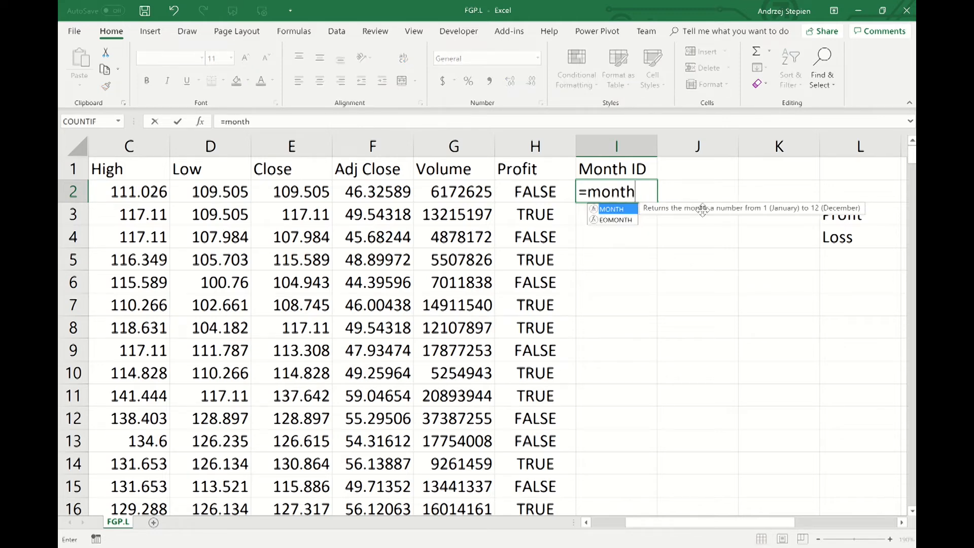
{"action": "key", "text": "Tab"}
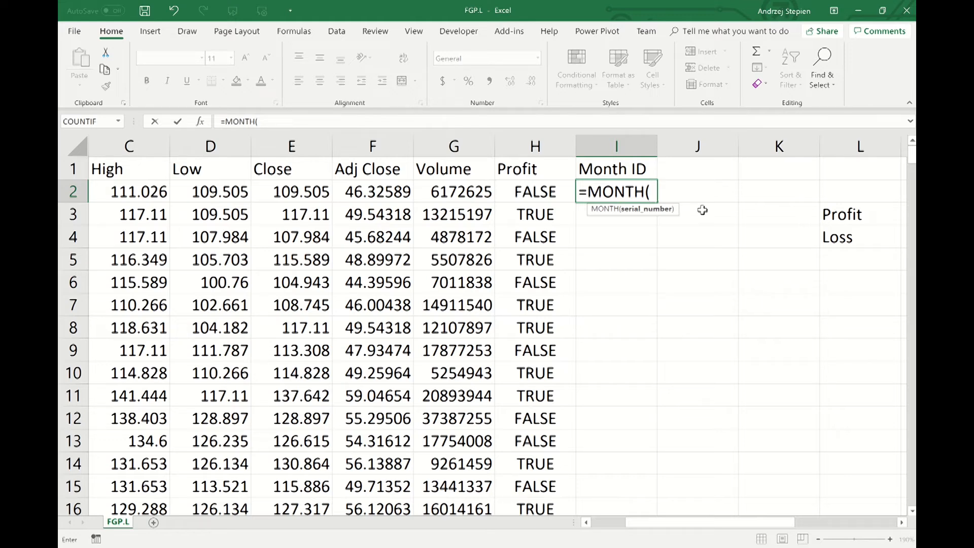
{"action": "left_click_drag", "start_coordinate": [656, 526], "coordinate": [542, 529]}
{"action": "left_click", "coordinate": [140, 192]}
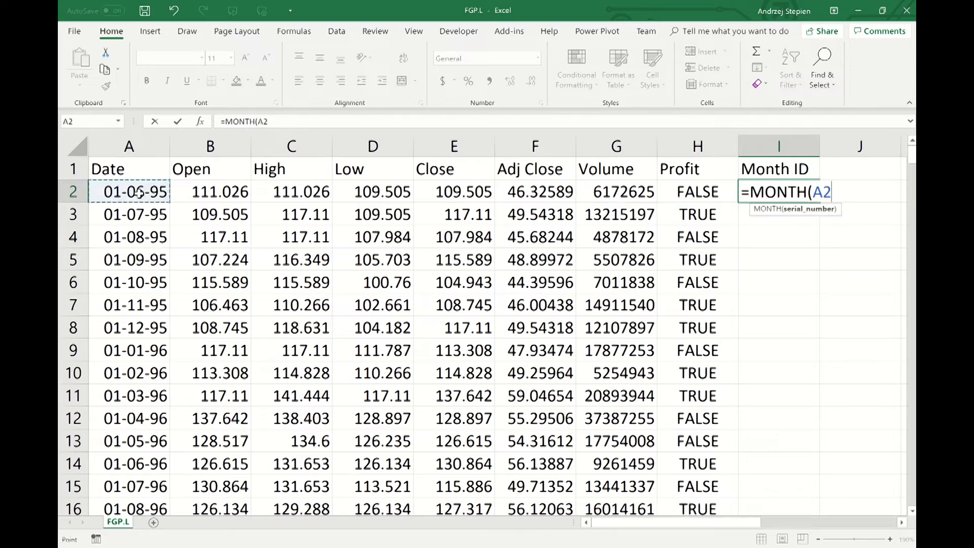
{"action": "type", "text": ")"}
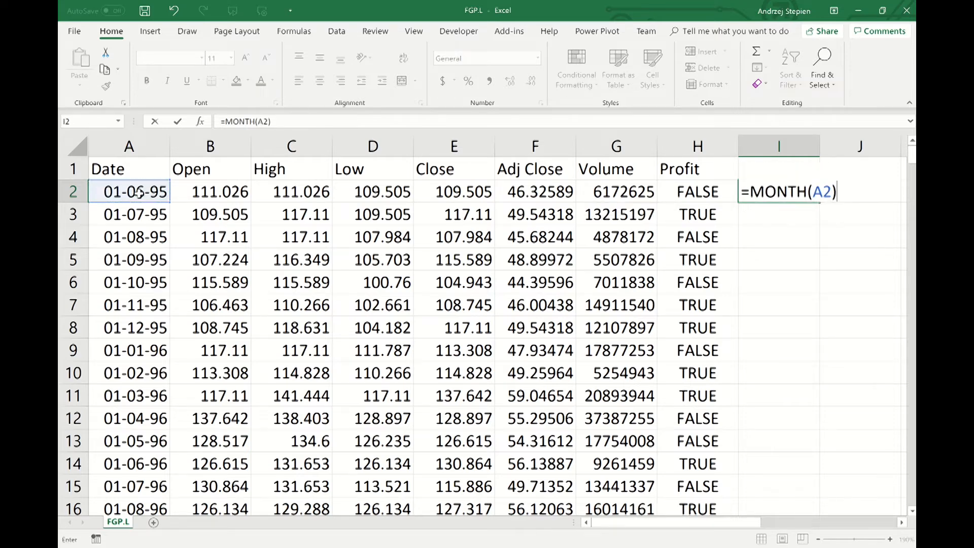
{"action": "key", "text": "Return"}
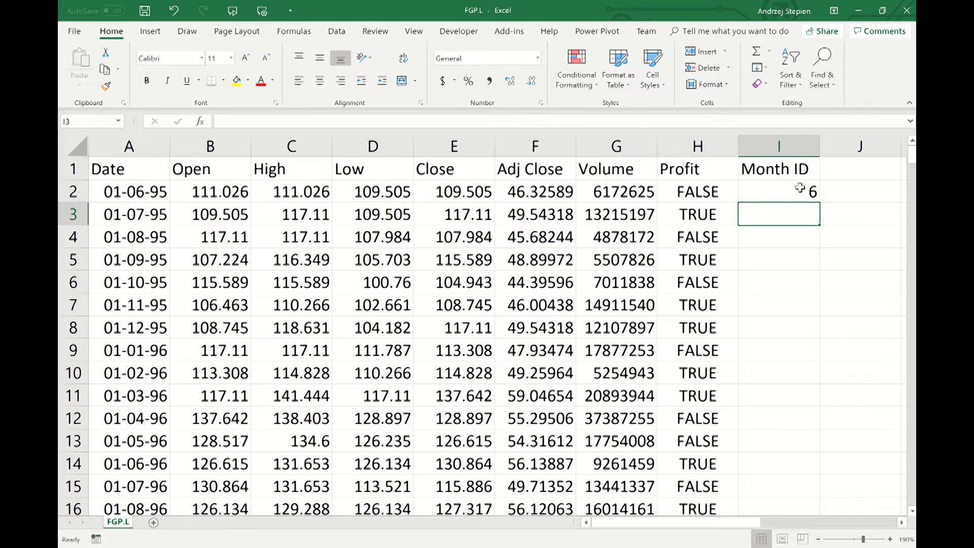
Fill the Month ID formula from I2 down to the last data row, I292, and check the end of the column
{"action": "left_click", "coordinate": [812, 193]}
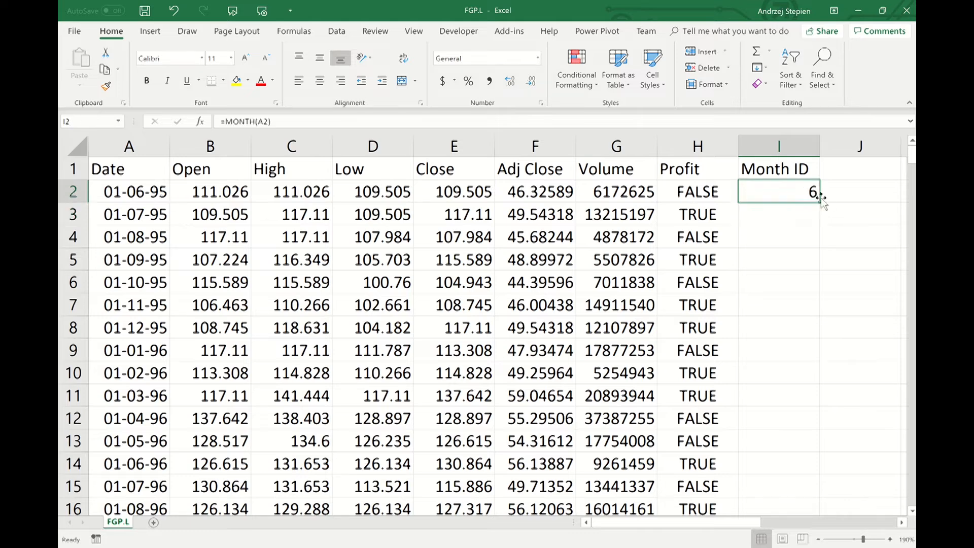
{"action": "double_click", "coordinate": [822, 202]}
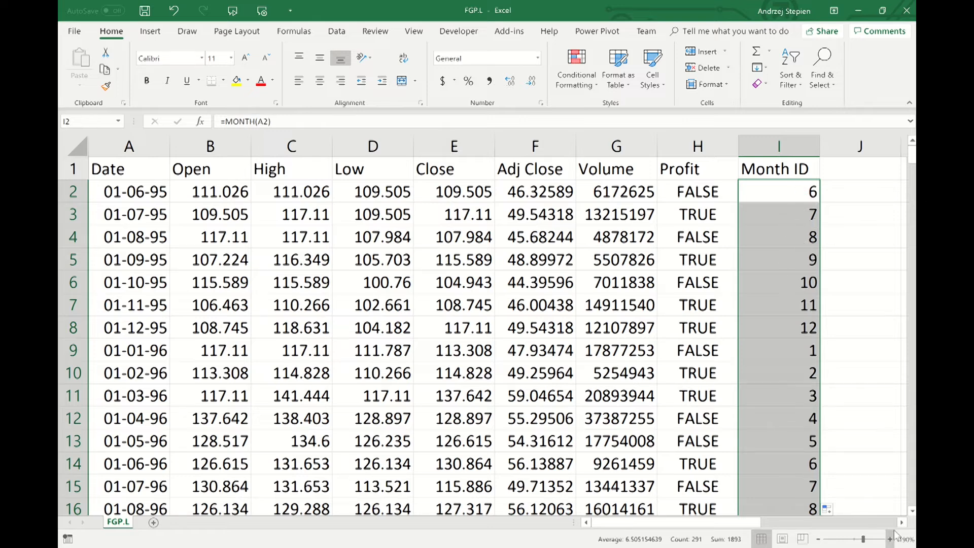
{"action": "left_click", "coordinate": [788, 427]}
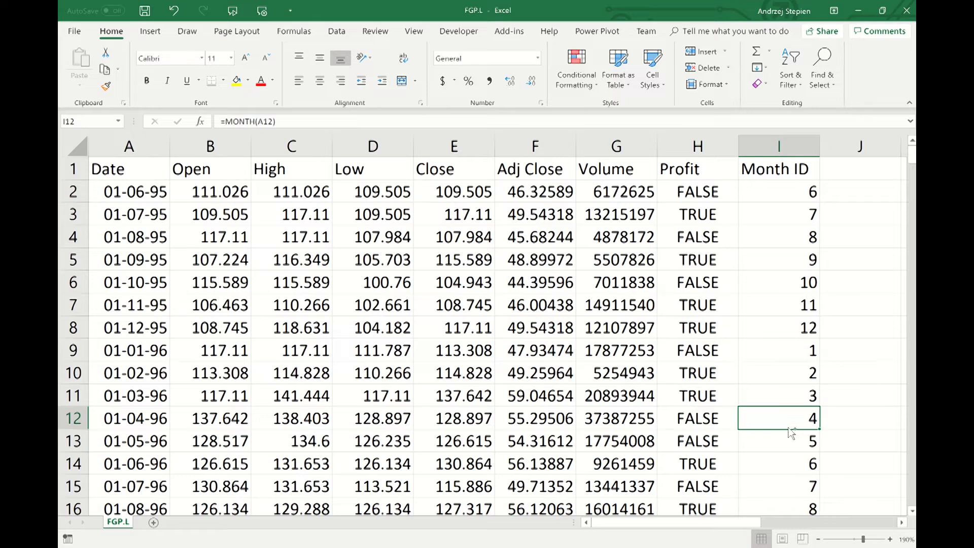
{"action": "double_click", "coordinate": [789, 429]}
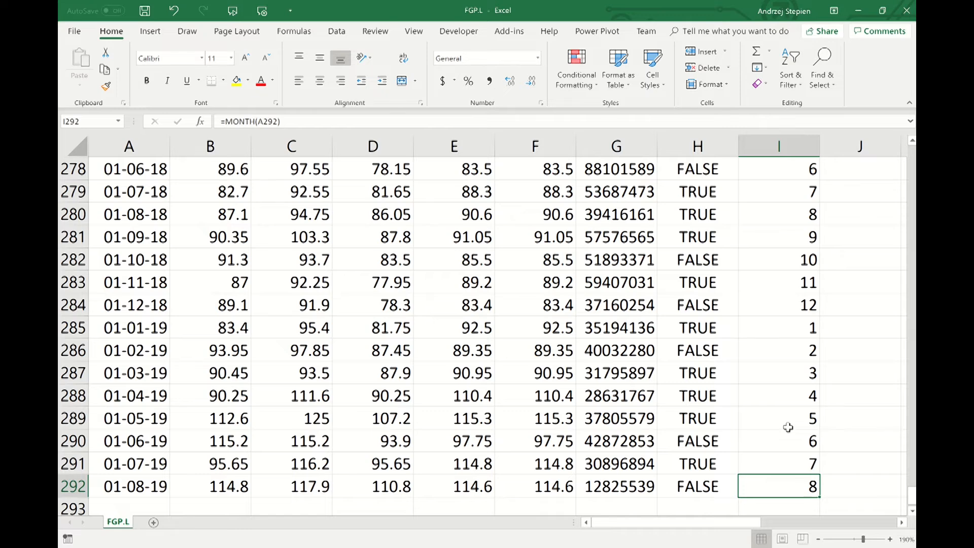
{"action": "key", "text": "ctrl+Up"}
{"action": "scroll", "coordinate": [788, 427], "scroll_direction": "down", "scroll_amount": 4}
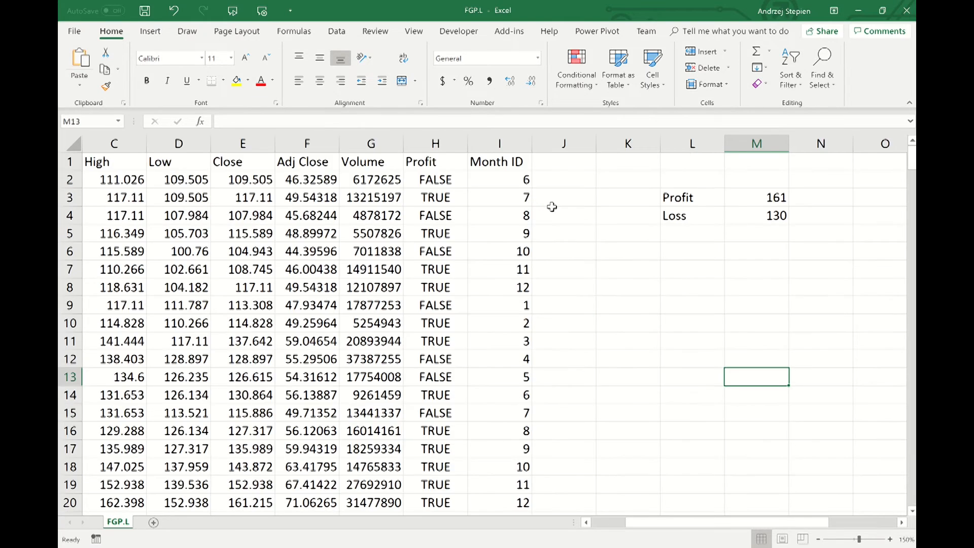
Enter the heading Month in cell J1, beside Month ID
{"action": "left_click", "coordinate": [576, 162]}
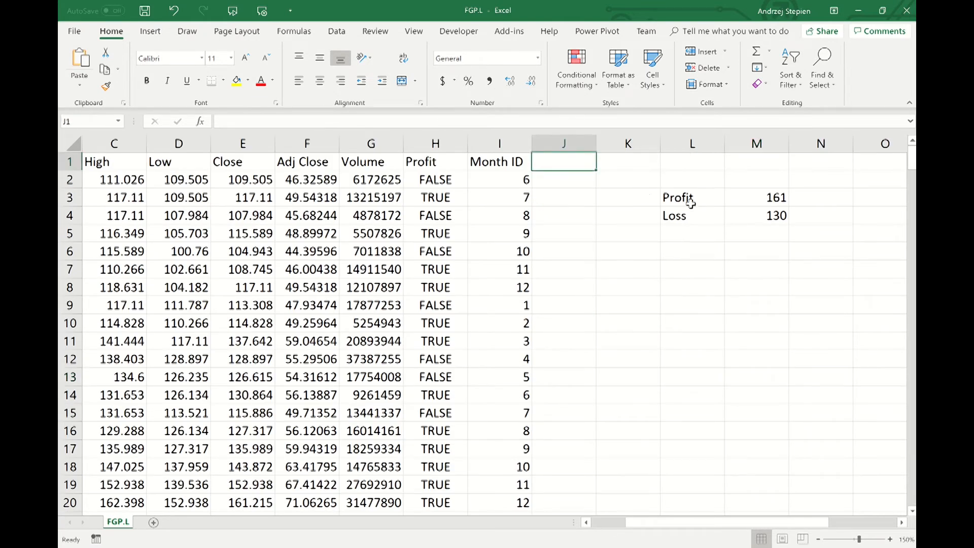
{"action": "type", "text": "Month"}
{"action": "key", "text": "Return"}
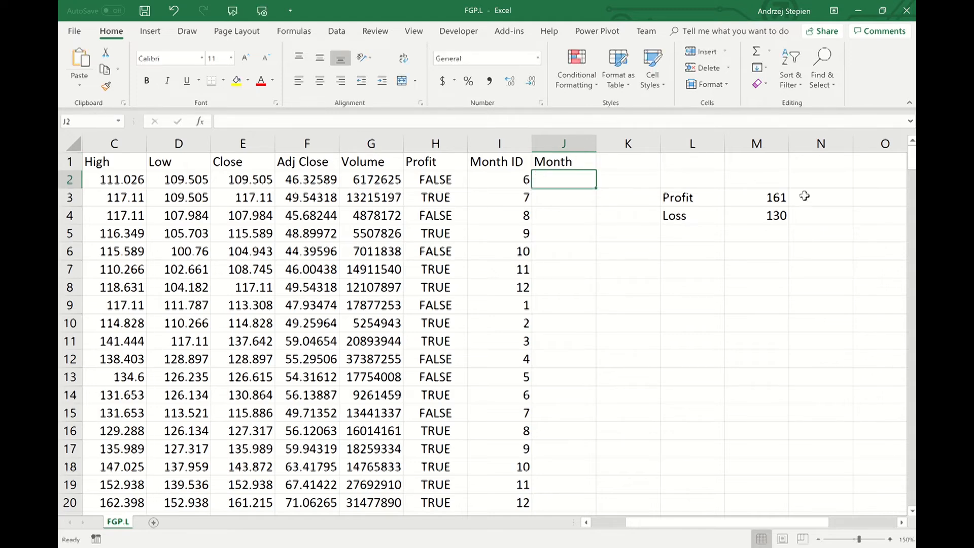
Create a number series from 1 to 12 in cells P6 to P17, starting from the values 1 and 2
{"action": "left_click", "coordinate": [818, 539]}
{"action": "left_click", "coordinate": [818, 540]}
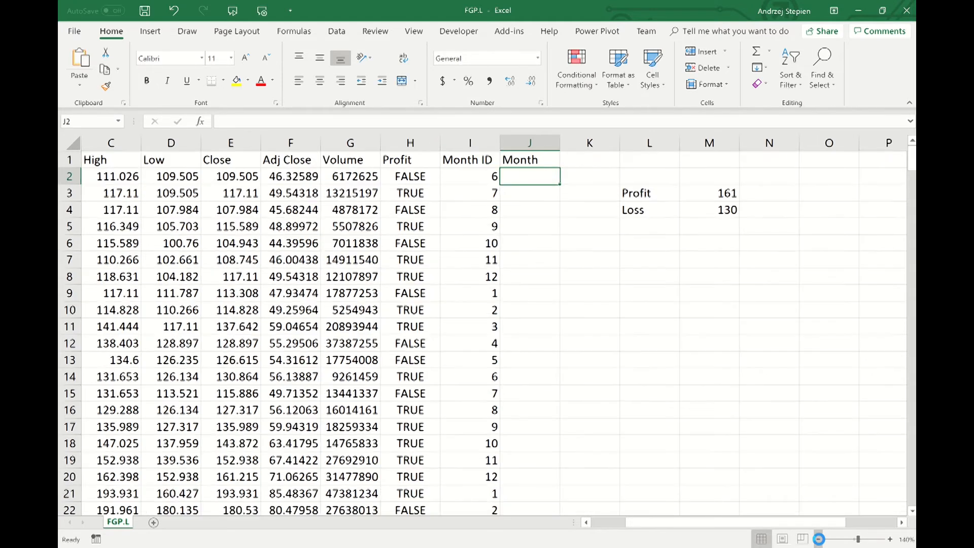
{"action": "left_click", "coordinate": [818, 540]}
{"action": "left_click", "coordinate": [818, 540]}
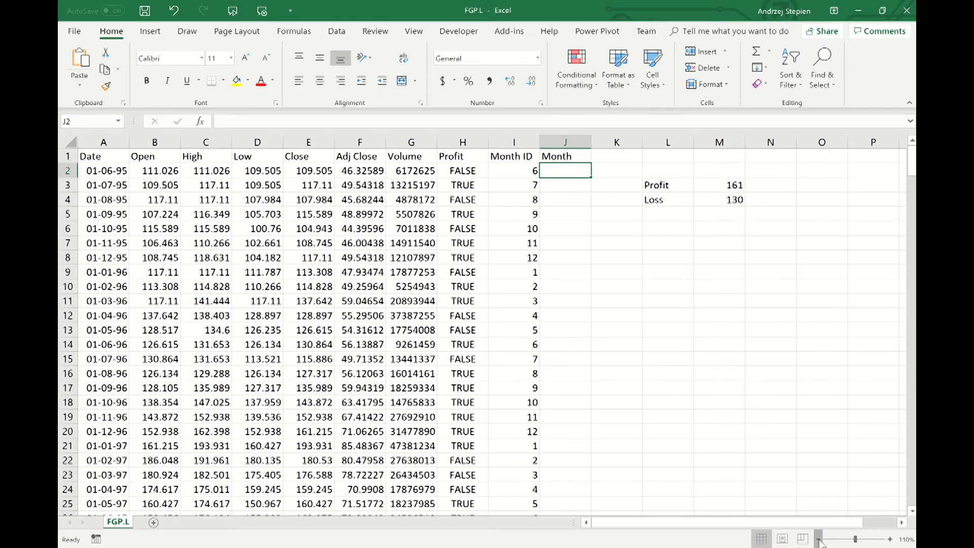
{"action": "left_click", "coordinate": [818, 539]}
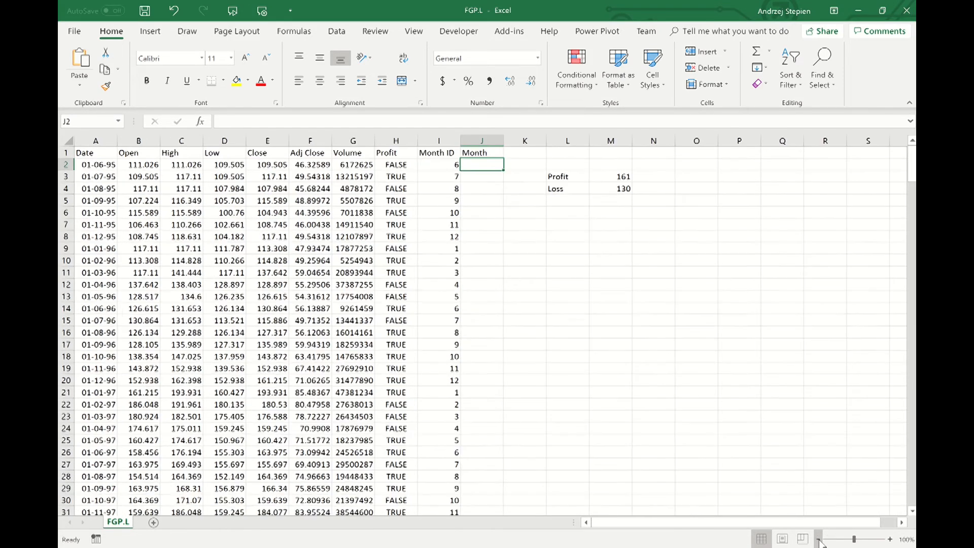
{"action": "left_click", "coordinate": [725, 214]}
{"action": "type", "text": "1"}
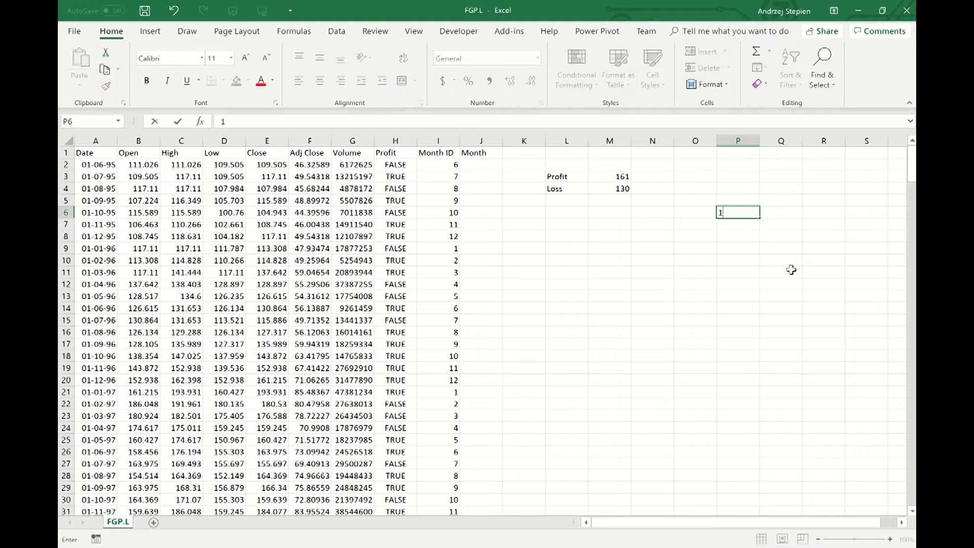
{"action": "key", "text": "Return"}
{"action": "type", "text": "2"}
{"action": "key", "text": "Return"}
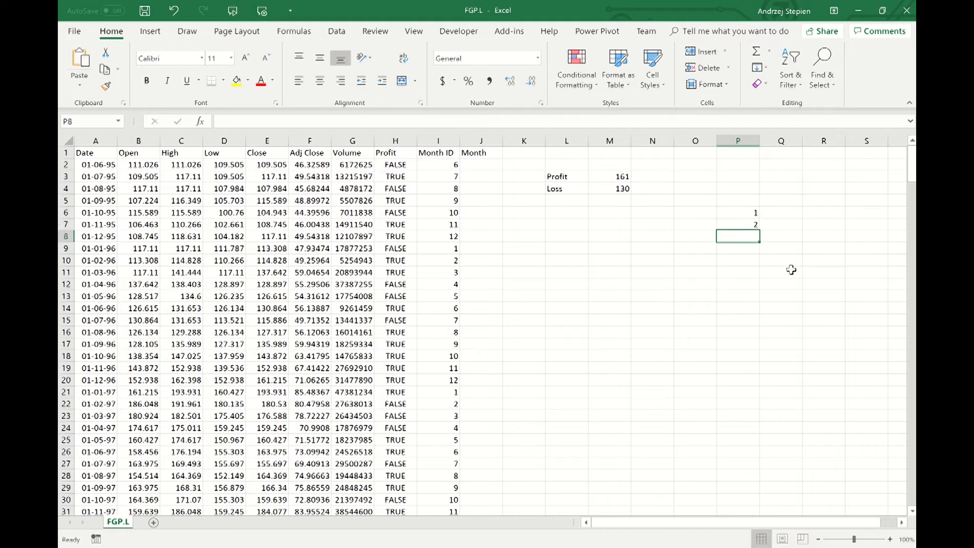
{"action": "left_click_drag", "start_coordinate": [751, 211], "coordinate": [755, 223]}
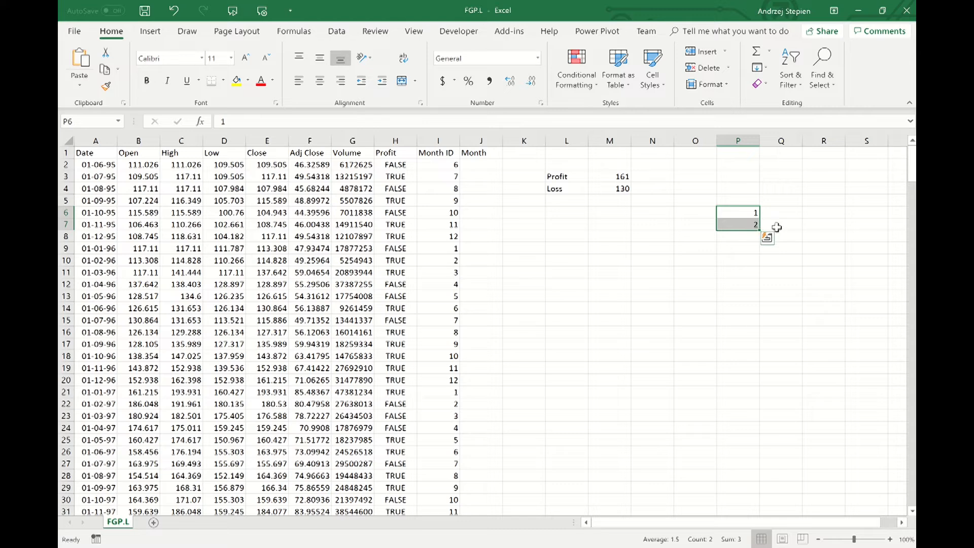
{"action": "left_click_drag", "start_coordinate": [760, 230], "coordinate": [756, 348]}
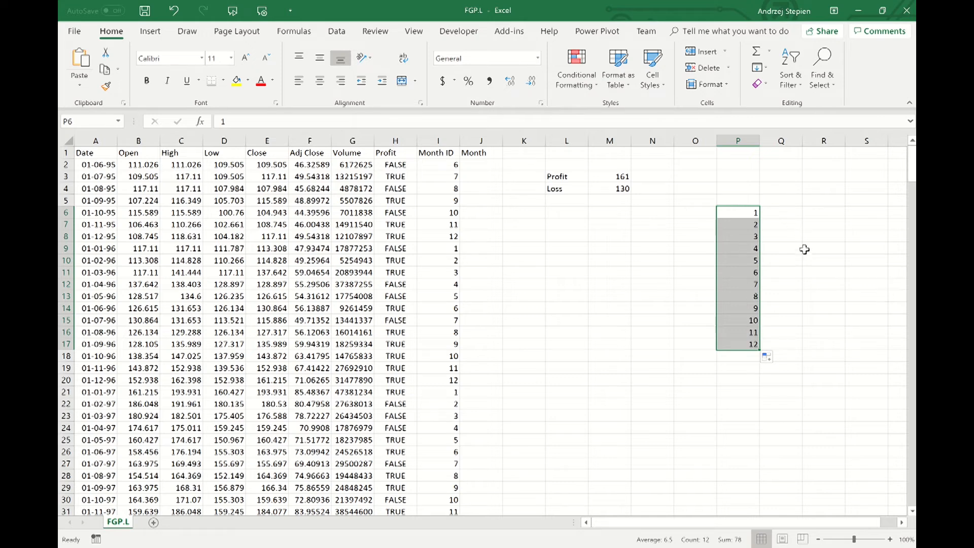
Fill cells Q6 to Q17 with the month names January to December, beside the numbers 1 to 12
{"action": "left_click", "coordinate": [789, 212]}
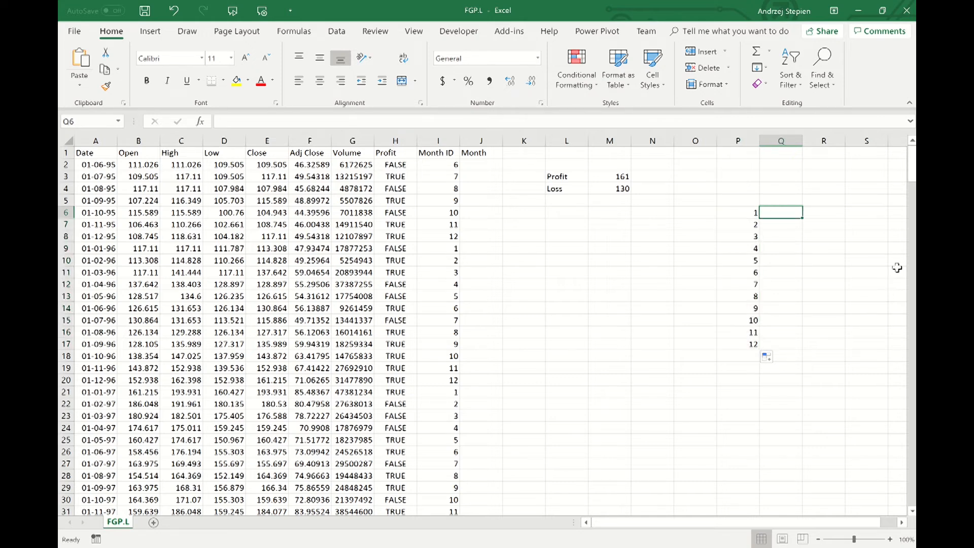
{"action": "type", "text": "Jan"}
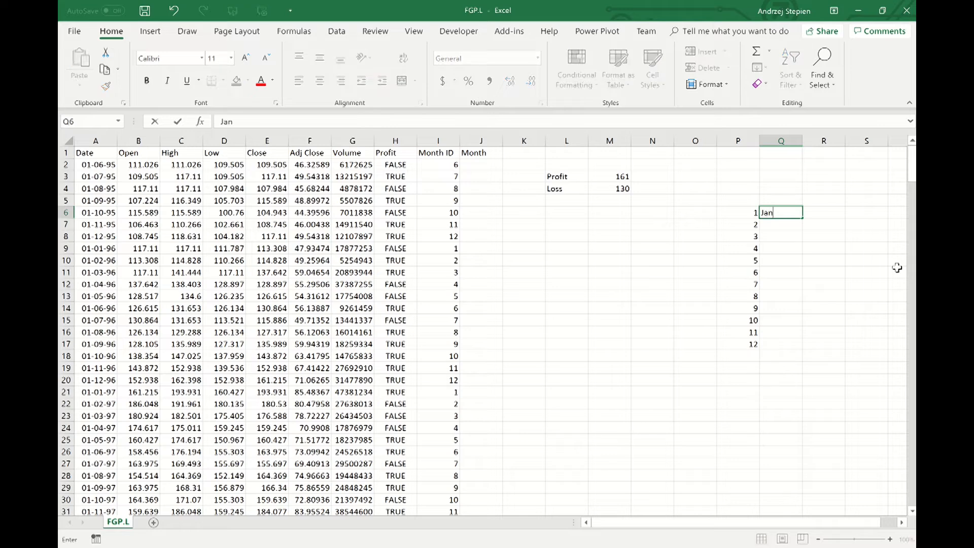
{"action": "type", "text": "uary"}
{"action": "key", "text": "Return"}
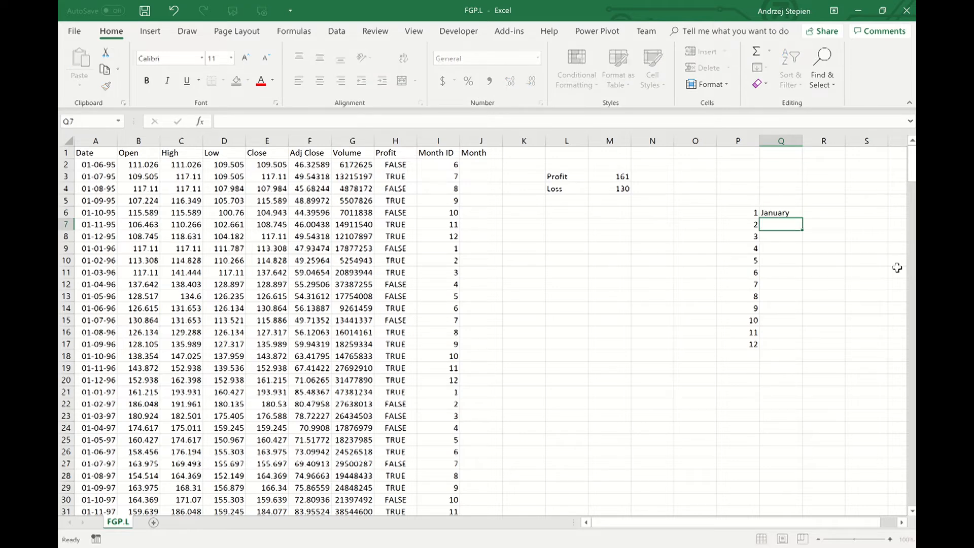
{"action": "left_click", "coordinate": [781, 210]}
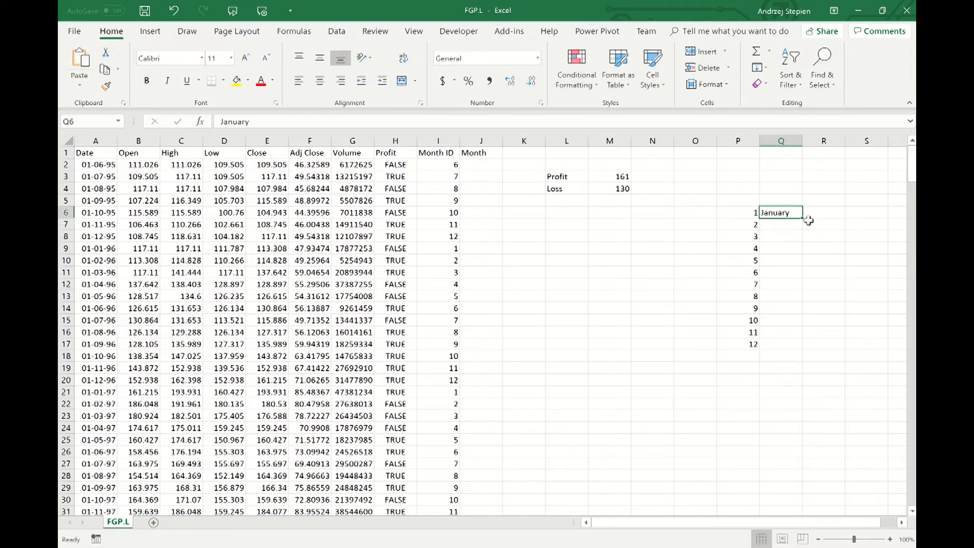
{"action": "left_click_drag", "start_coordinate": [804, 218], "coordinate": [802, 350]}
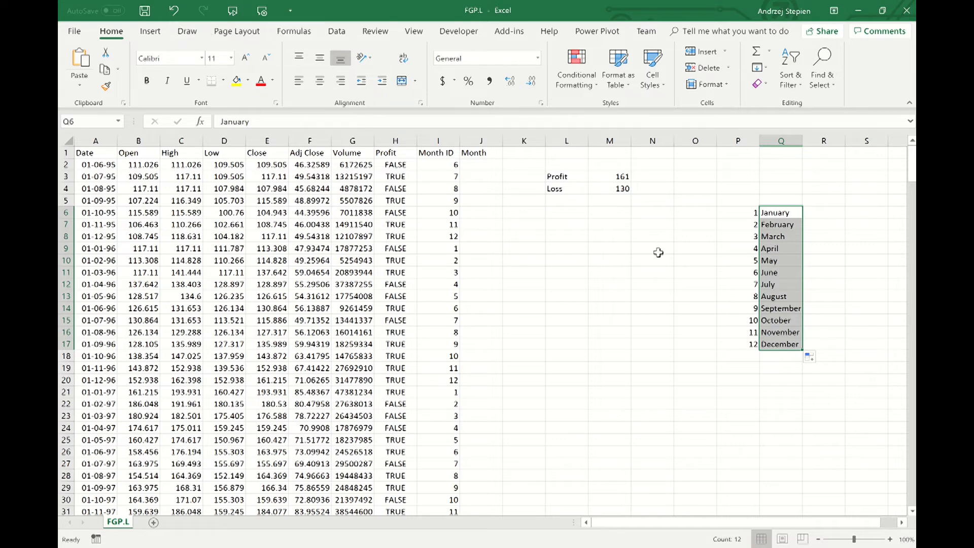
Enter the formula =VLOOKUP(I2,P:Q,2,0) in cell J2 to look up the month name from the Month ID
{"action": "left_click", "coordinate": [477, 165]}
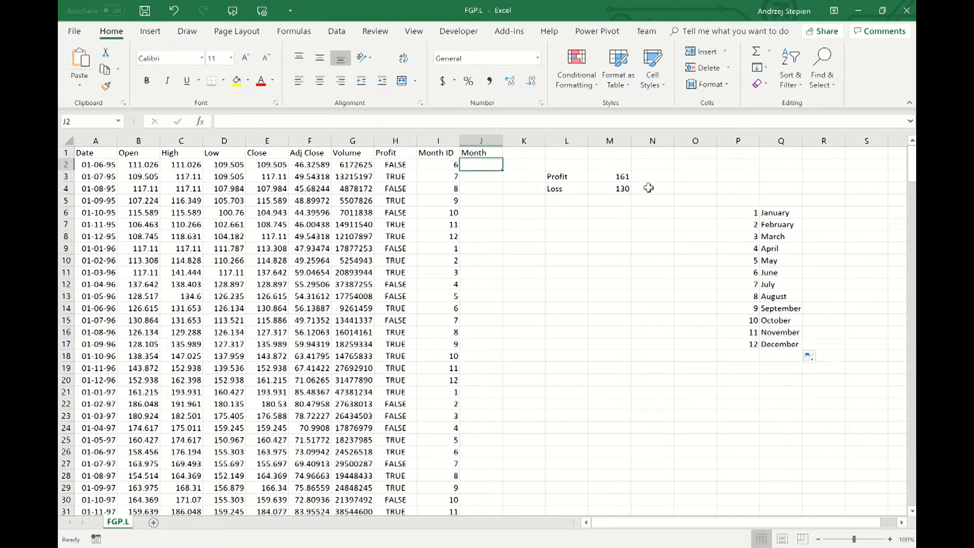
{"action": "type", "text": "=vl"}
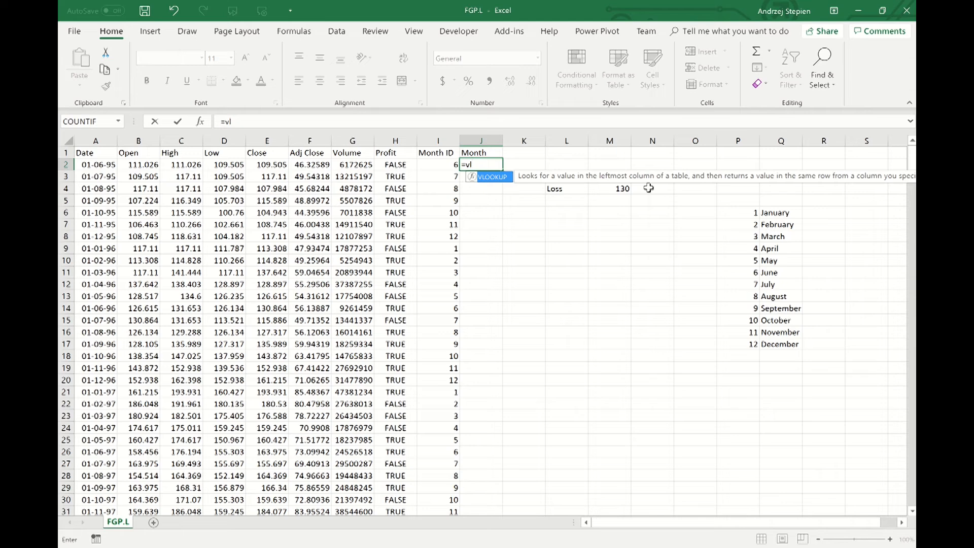
{"action": "type", "text": "ookup("}
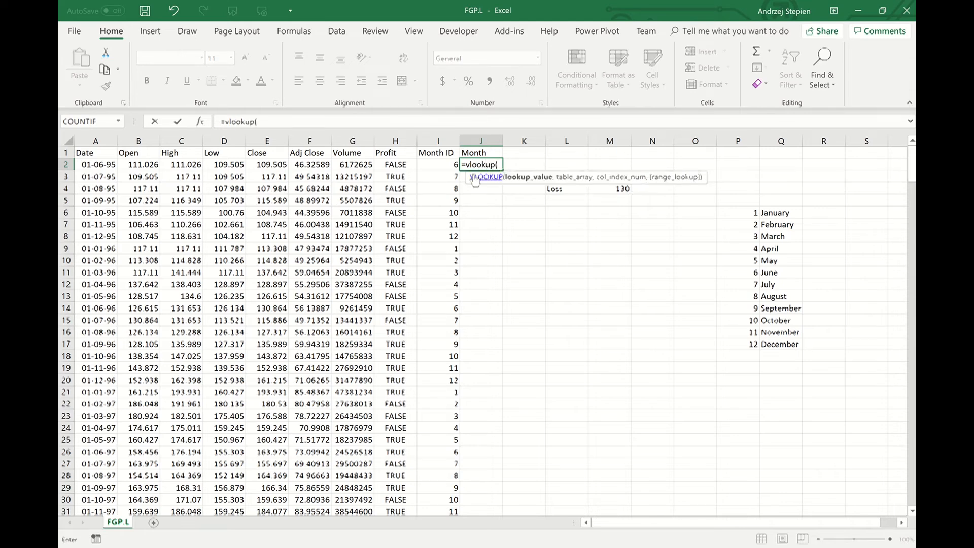
{"action": "left_click", "coordinate": [440, 164]}
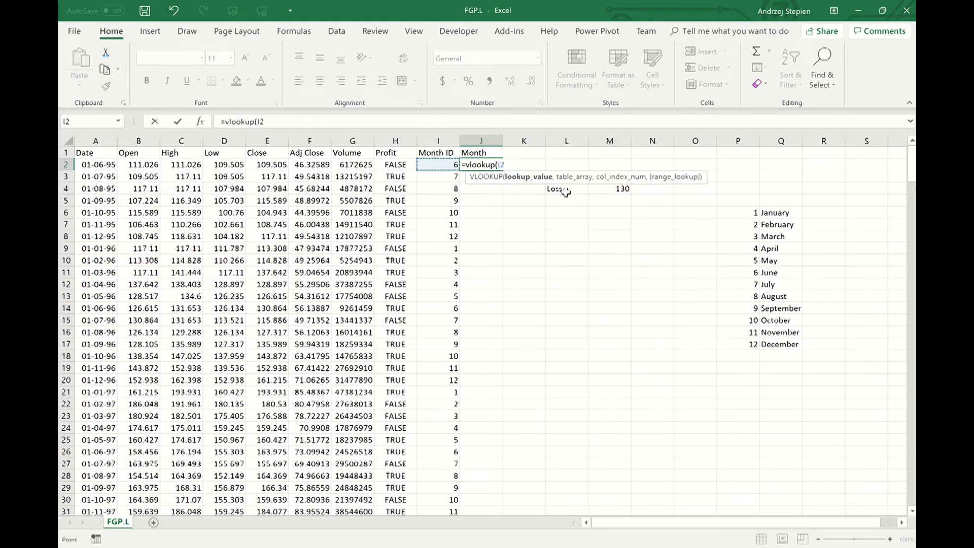
{"action": "type", "text": ","}
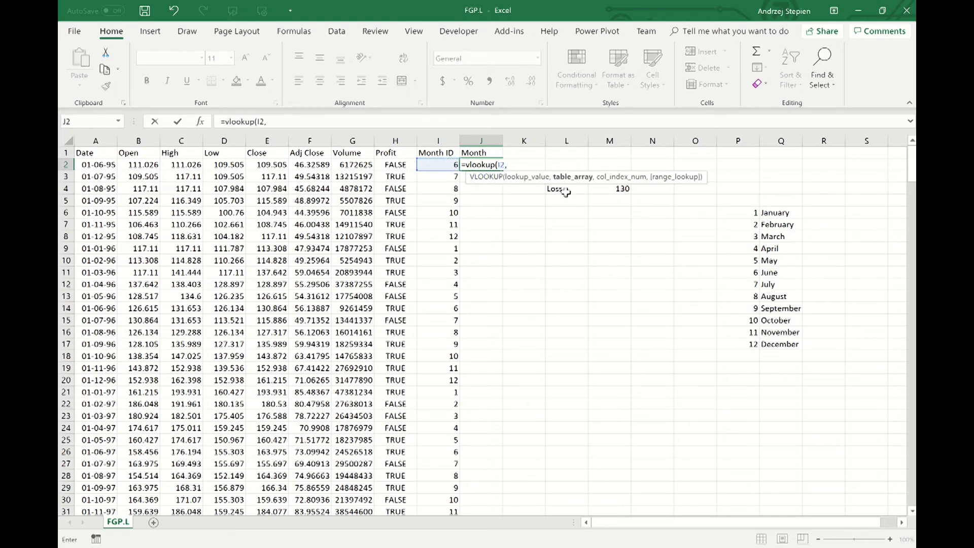
{"action": "left_click_drag", "start_coordinate": [741, 140], "coordinate": [797, 137]}
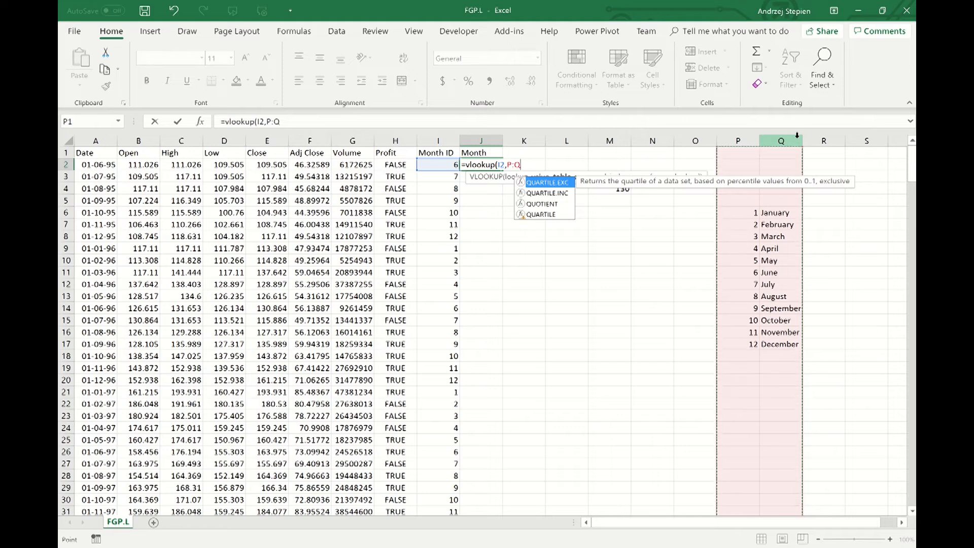
{"action": "type", "text": ","}
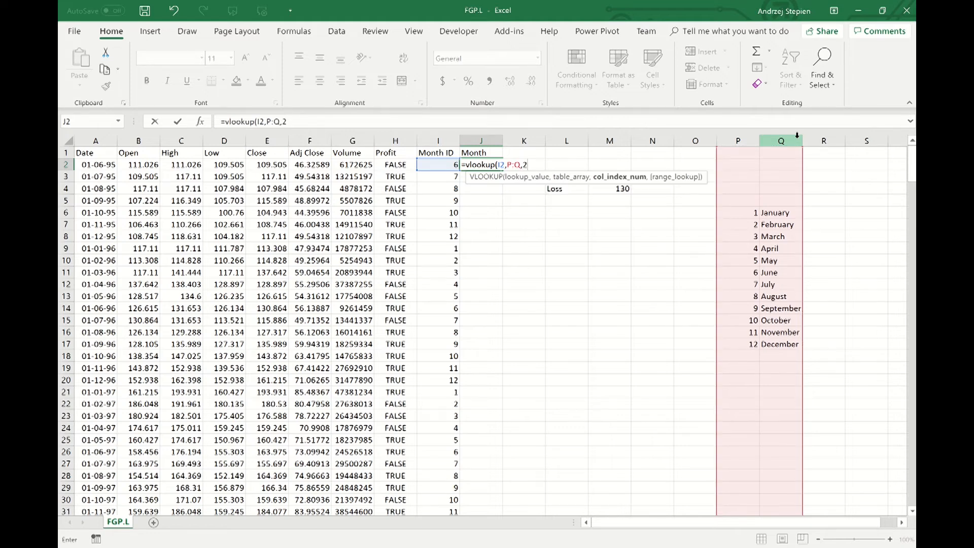
{"action": "type", "text": "2,"}
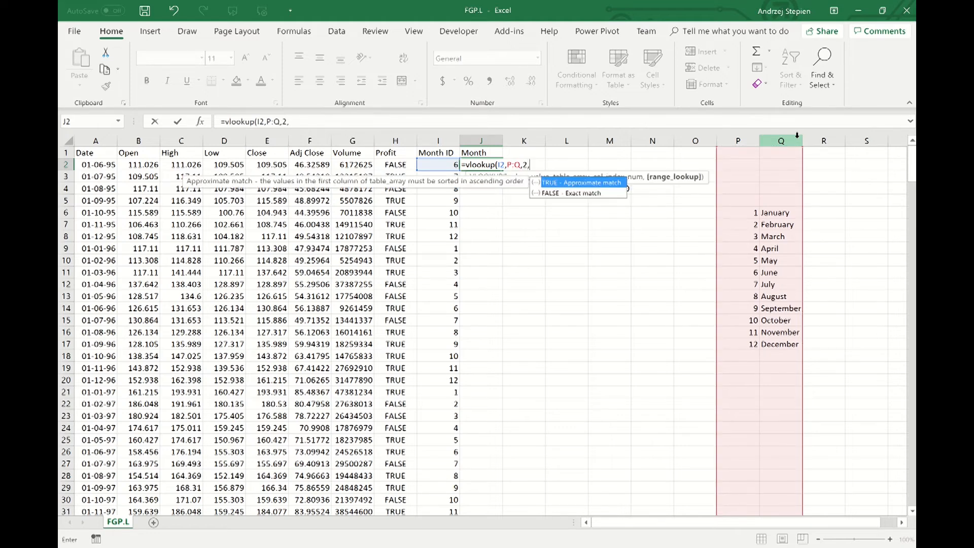
{"action": "type", "text": "0)"}
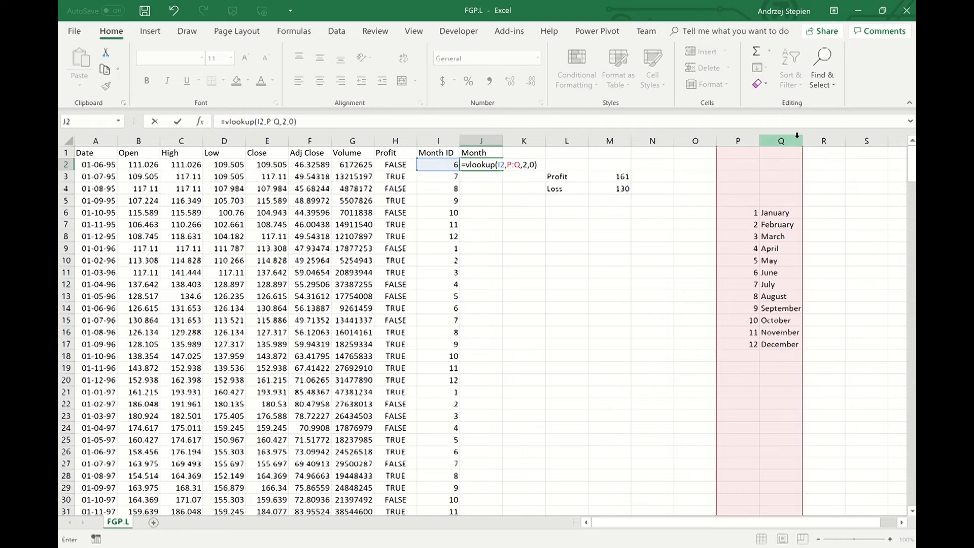
{"action": "key", "text": "Return"}
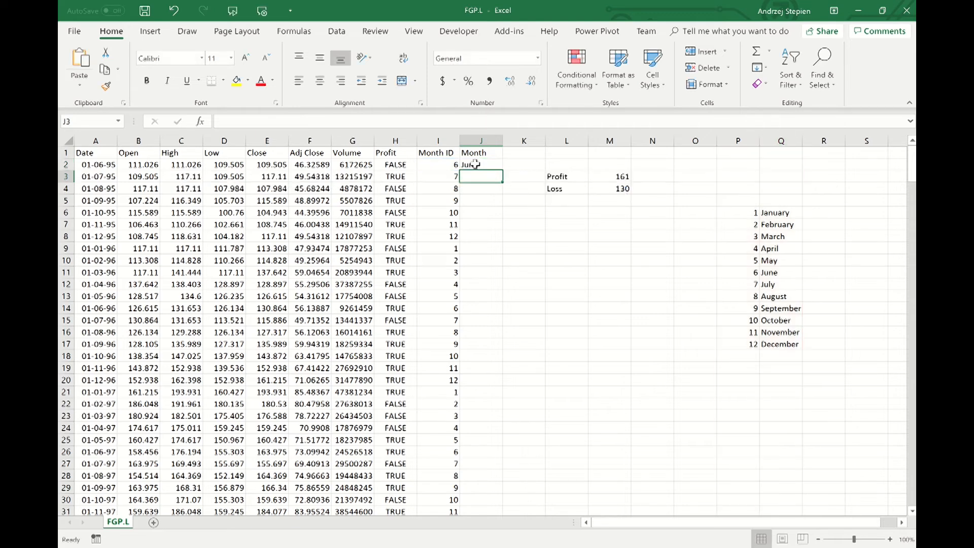
Fill the Month lookup formula from J2 down to the last data row, J292, and check the end of the column
{"action": "left_click", "coordinate": [491, 164]}
{"action": "double_click", "coordinate": [502, 172]}
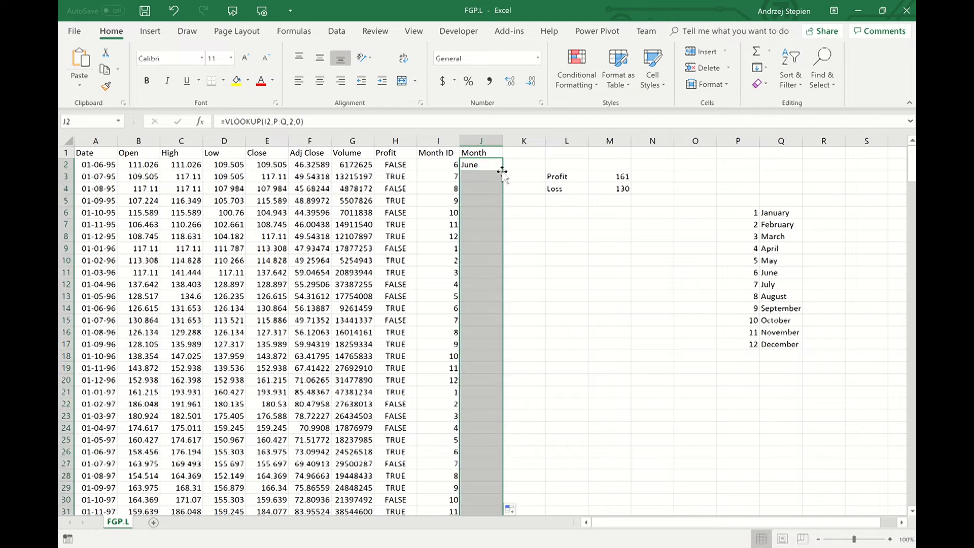
{"action": "left_click", "coordinate": [475, 248]}
{"action": "key", "text": "ctrl+Down"}
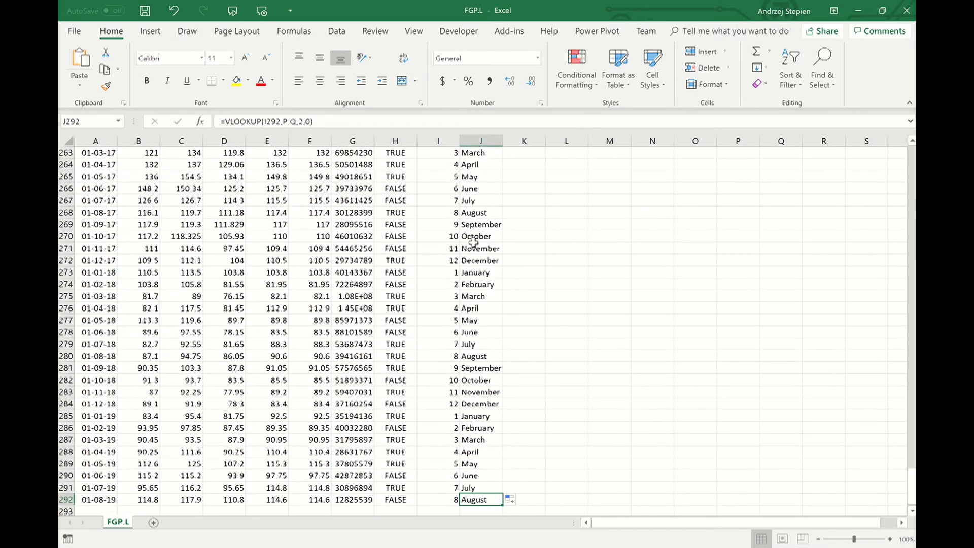
{"action": "key", "text": "ctrl+Up"}
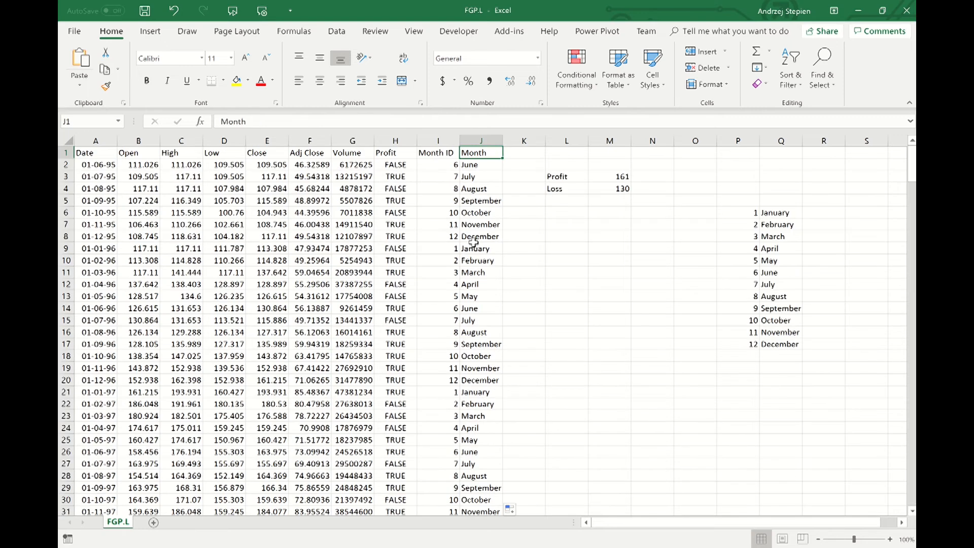
{"action": "left_click", "coordinate": [567, 308]}
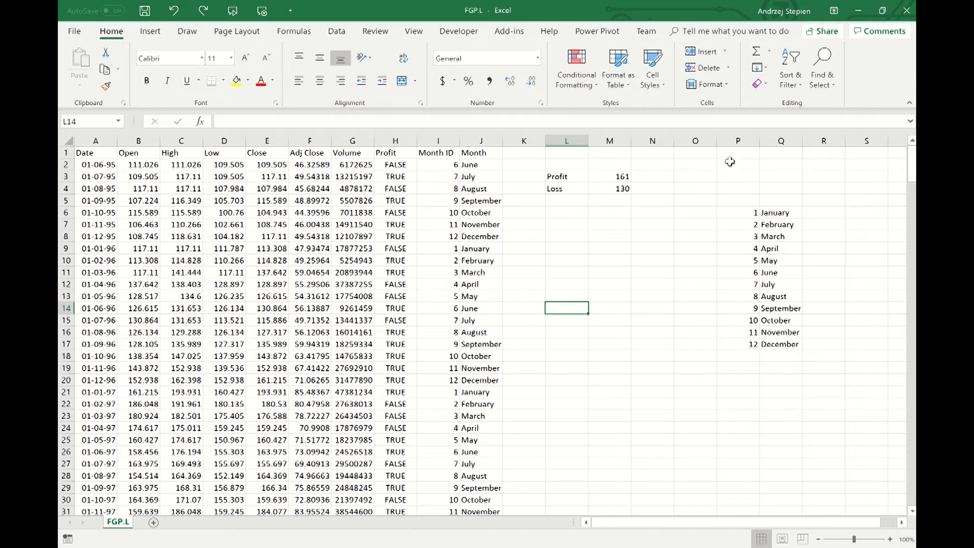
Enter the headings Month ID, Month, Profit and Loss in cells P5 to S5 above the month list
{"action": "left_click", "coordinate": [902, 523]}
{"action": "left_click", "coordinate": [902, 523]}
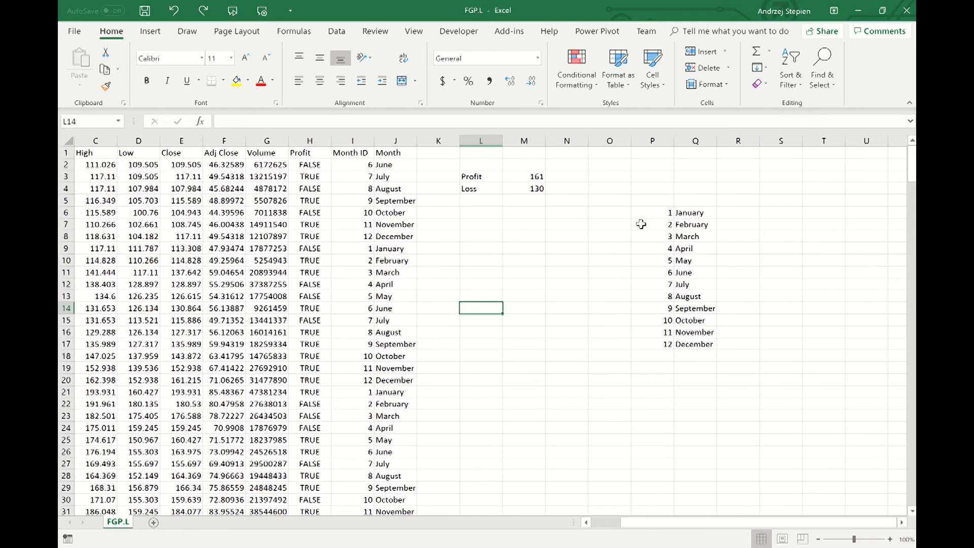
{"action": "left_click", "coordinate": [655, 202]}
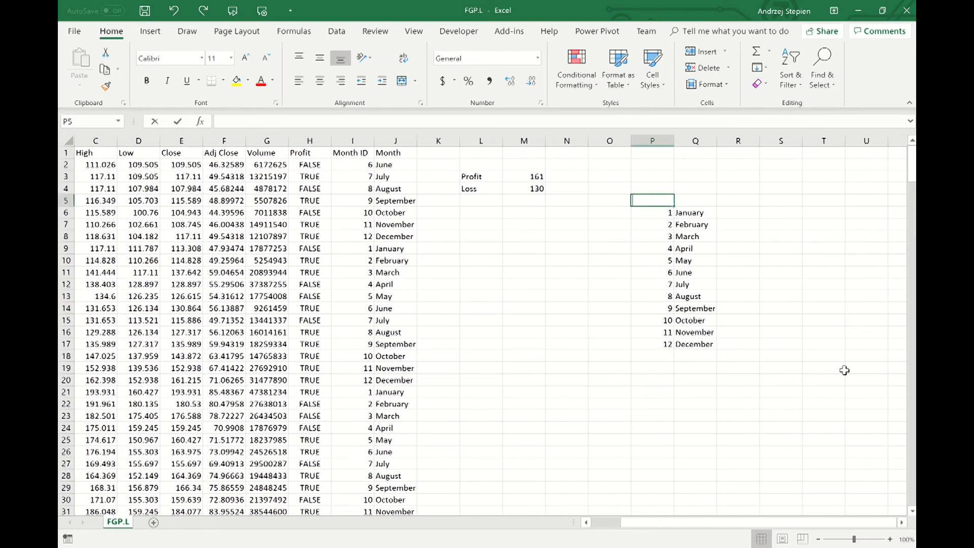
{"action": "type", "text": "Month ID"}
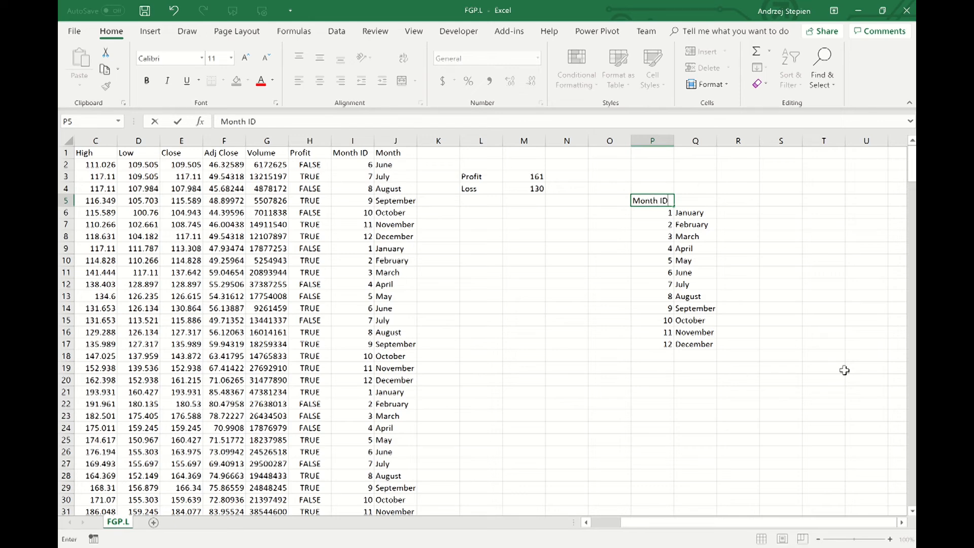
{"action": "key", "text": "Tab"}
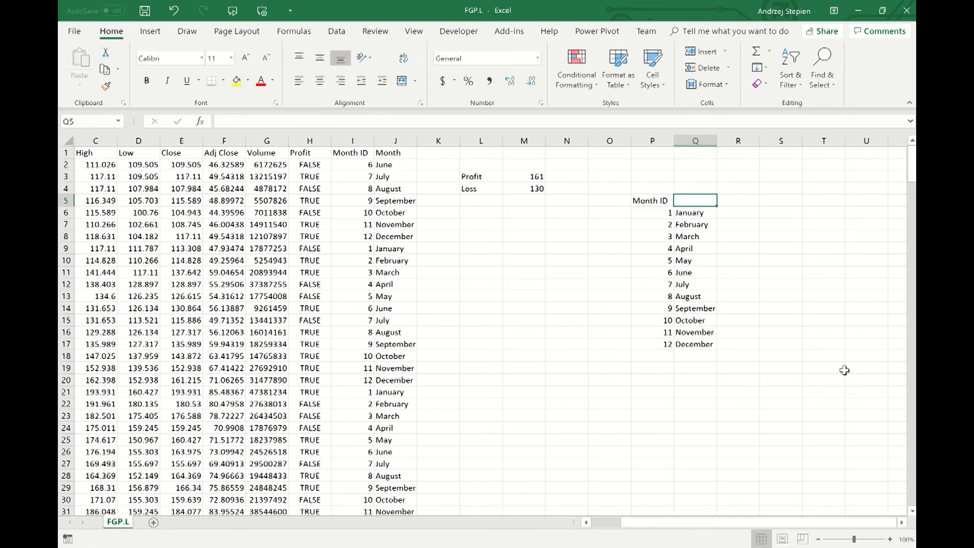
{"action": "type", "text": "Month"}
{"action": "key", "text": "Tab"}
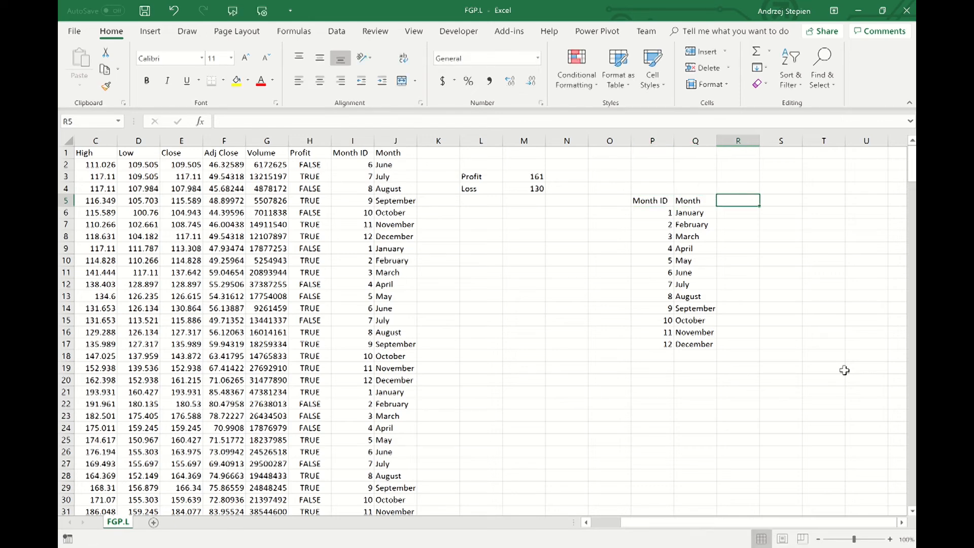
{"action": "type", "text": "Profit"}
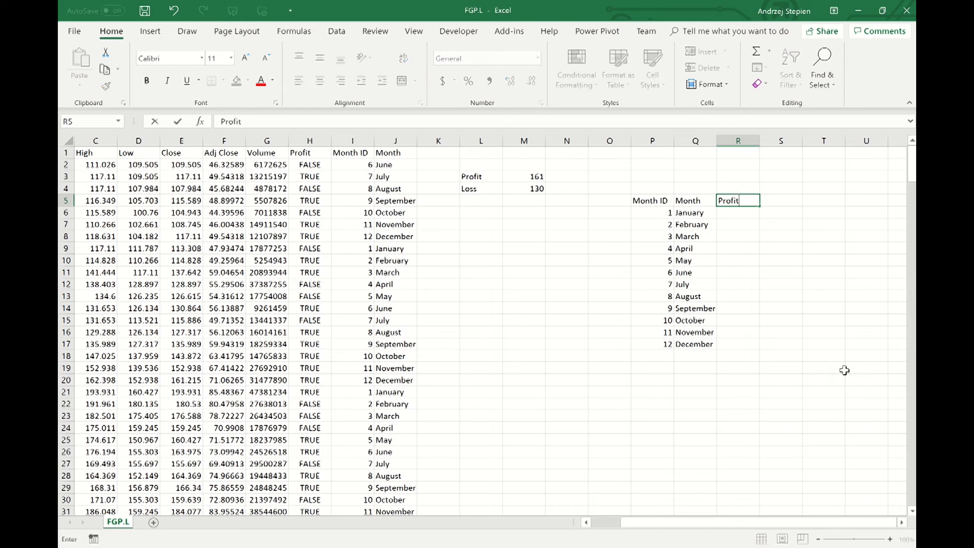
{"action": "key", "text": "Tab"}
{"action": "type", "text": "Loss"}
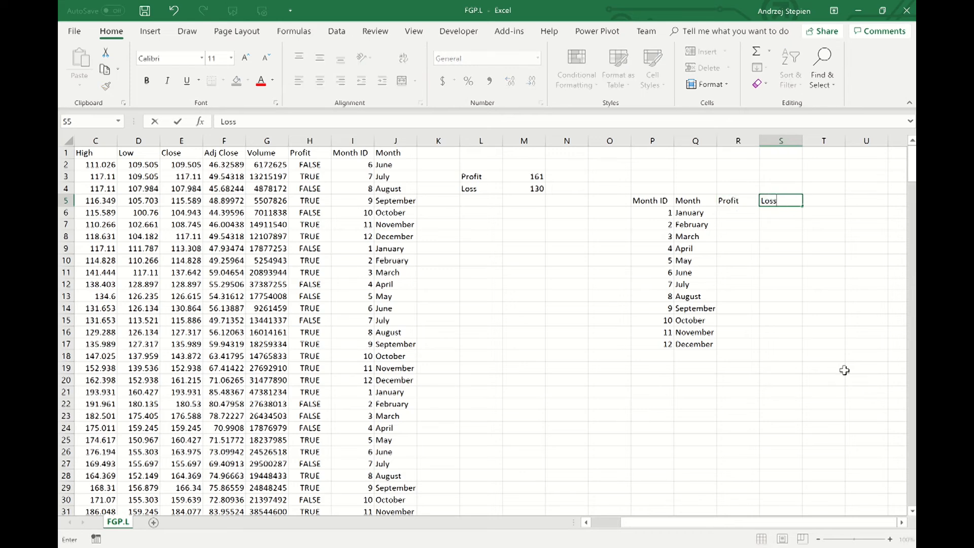
{"action": "key", "text": "Return"}
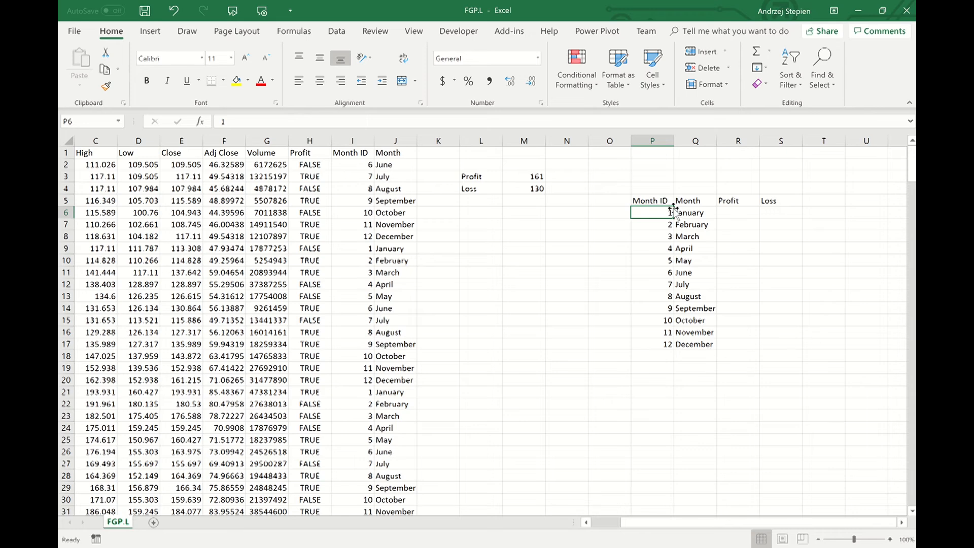
Apply a Bottom Double Border to the heading cells P5 to S5
{"action": "left_click_drag", "start_coordinate": [662, 200], "coordinate": [761, 202]}
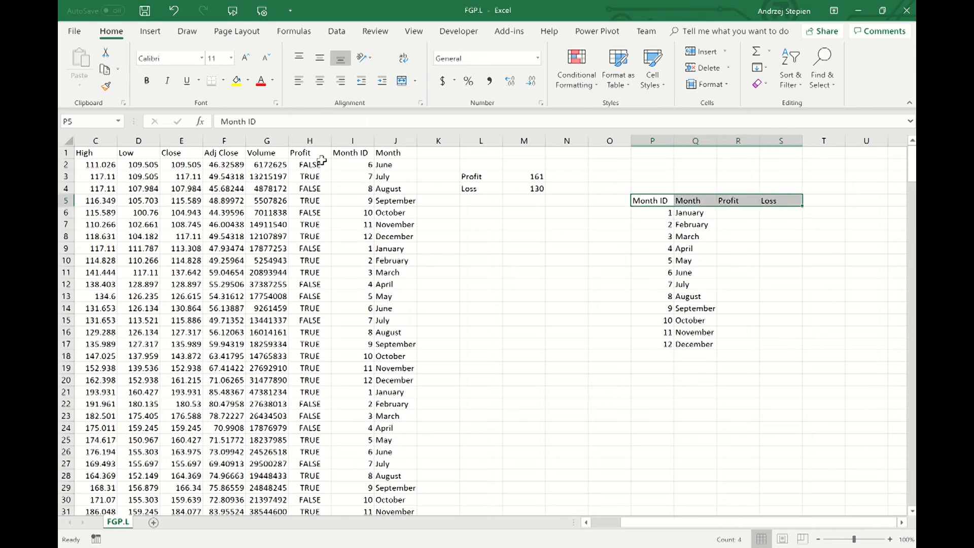
{"action": "left_click", "coordinate": [223, 82]}
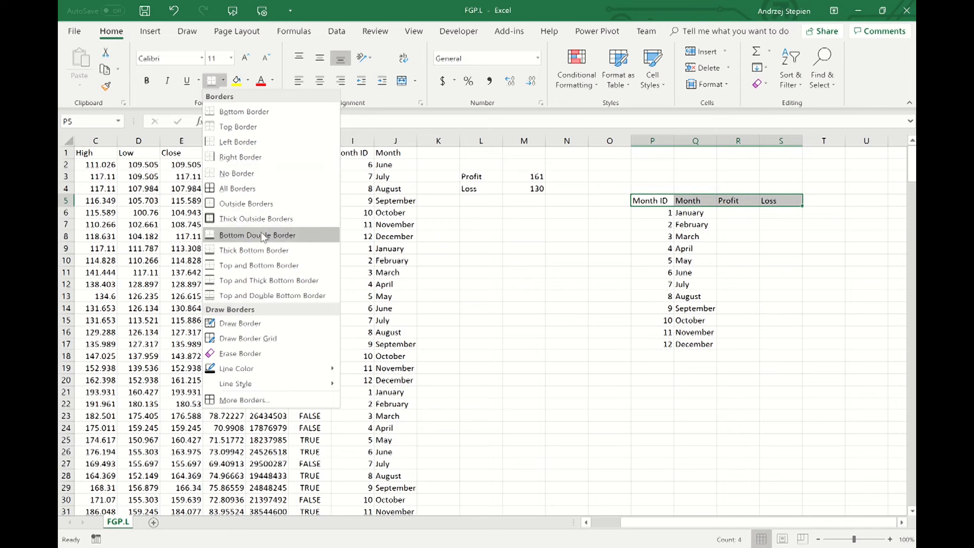
{"action": "left_click", "coordinate": [261, 236]}
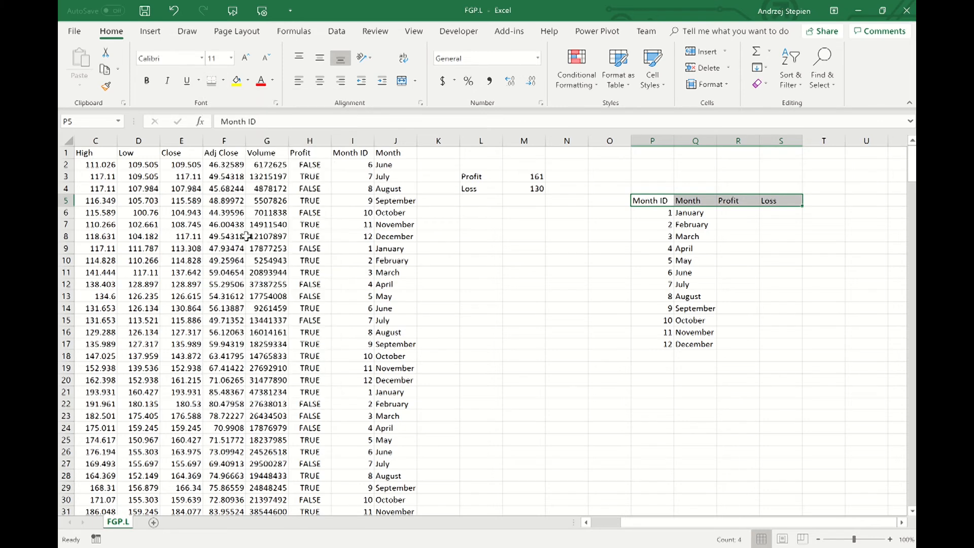
Enter the formula =COUNTIFS(J:J,Q6,H:H,TRUE) in cell R6 to count January's profit months
{"action": "left_click", "coordinate": [751, 215]}
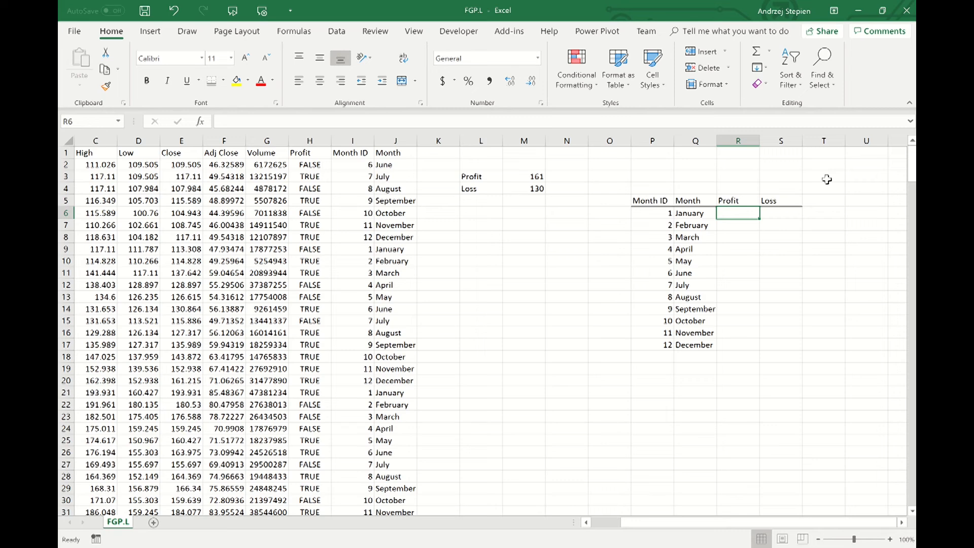
{"action": "type", "text": "="}
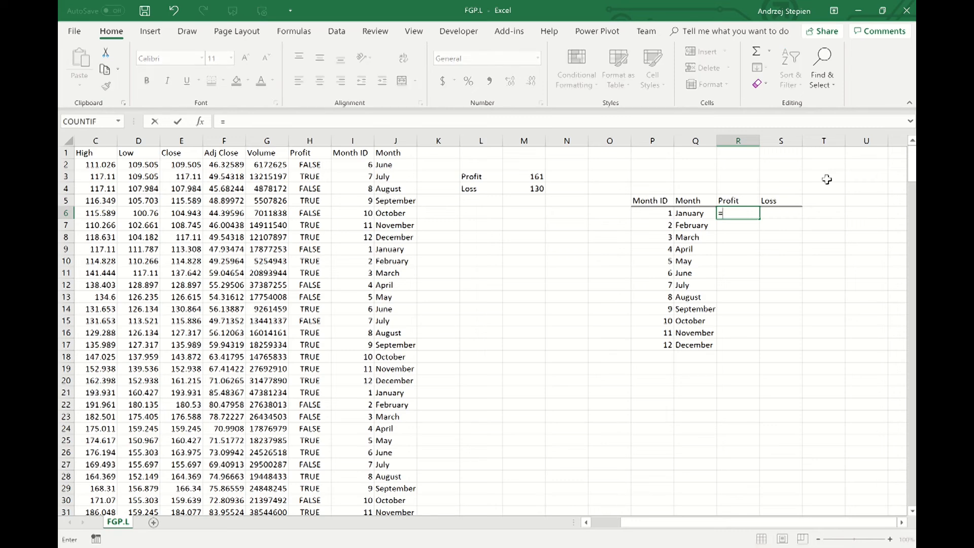
{"action": "type", "text": "countifs"}
{"action": "key", "text": "Tab"}
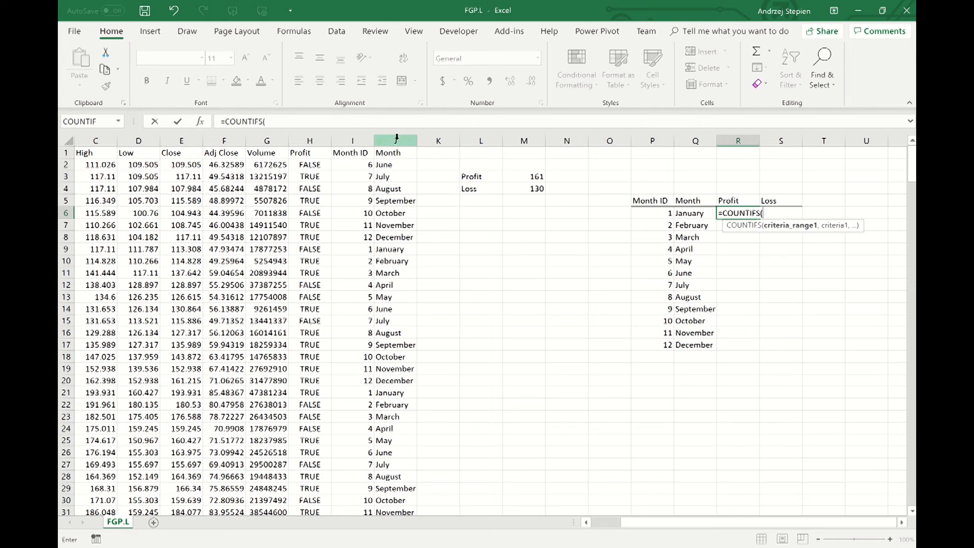
{"action": "left_click", "coordinate": [397, 138]}
{"action": "type", "text": ","}
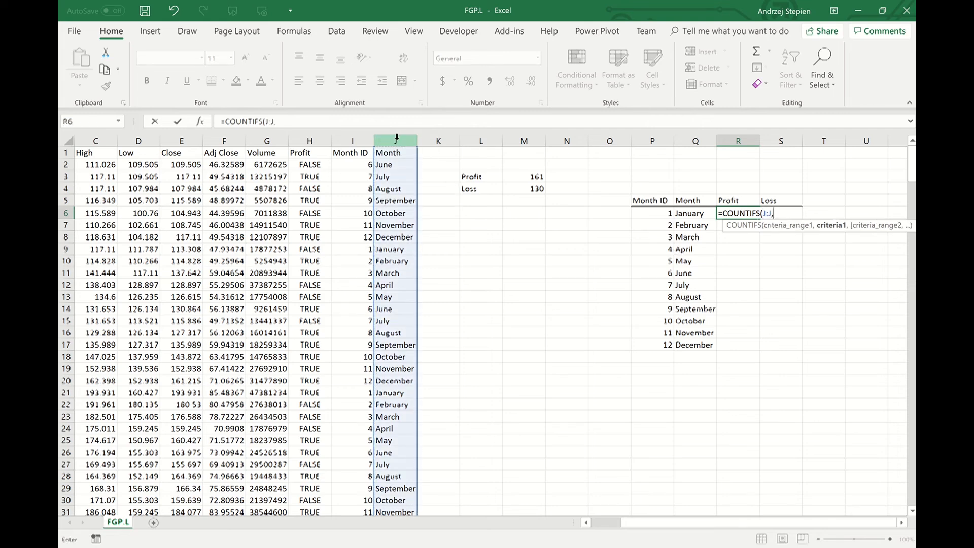
{"action": "left_click", "coordinate": [695, 213]}
{"action": "type", "text": ","}
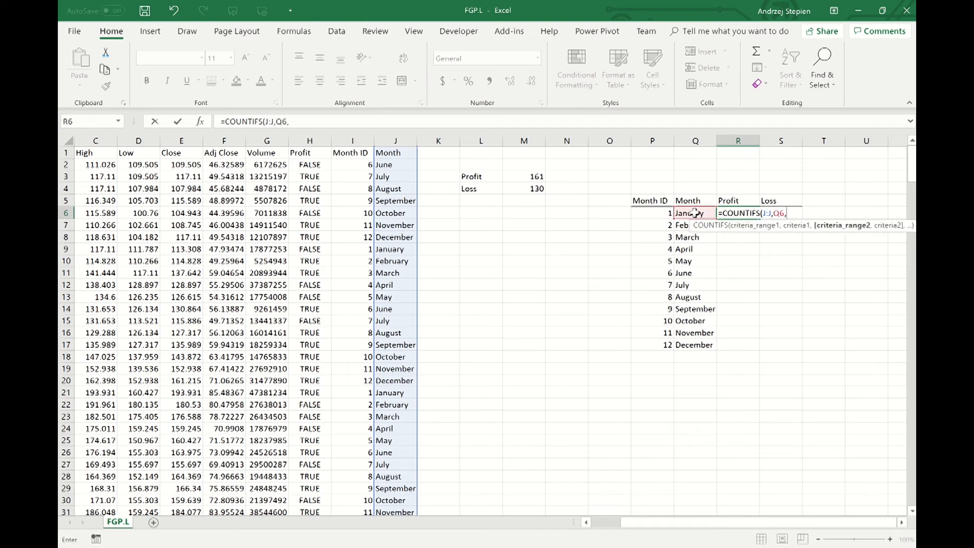
{"action": "left_click", "coordinate": [319, 139]}
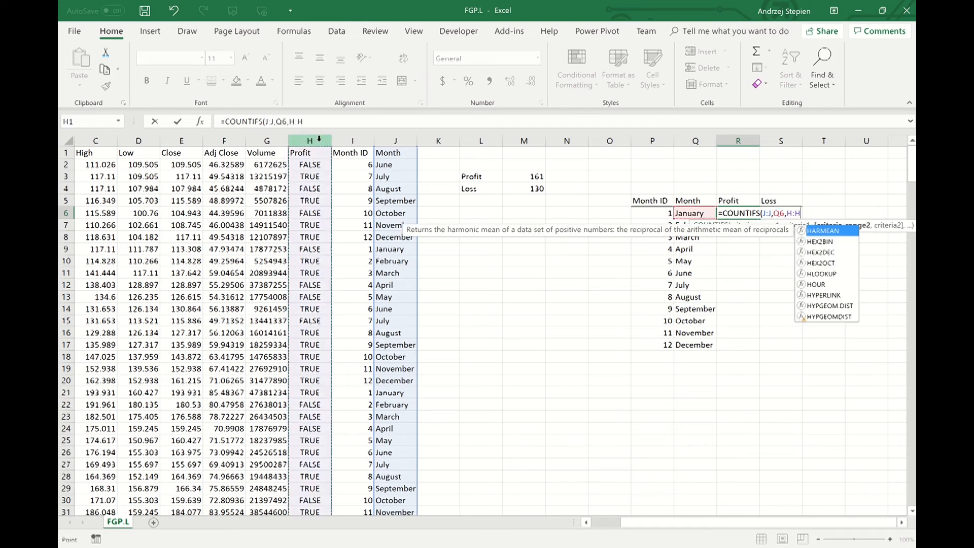
{"action": "type", "text": ","}
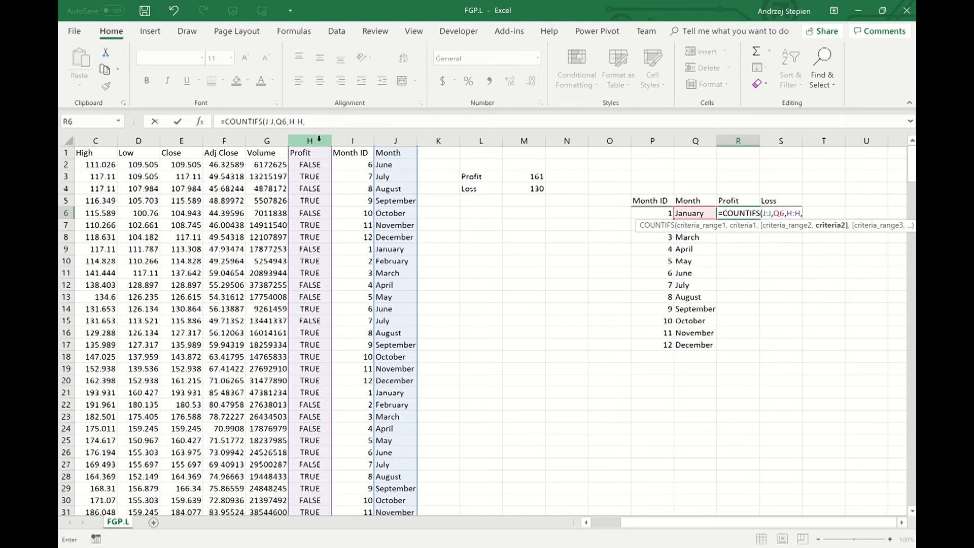
{"action": "type", "text": "TRUE)"}
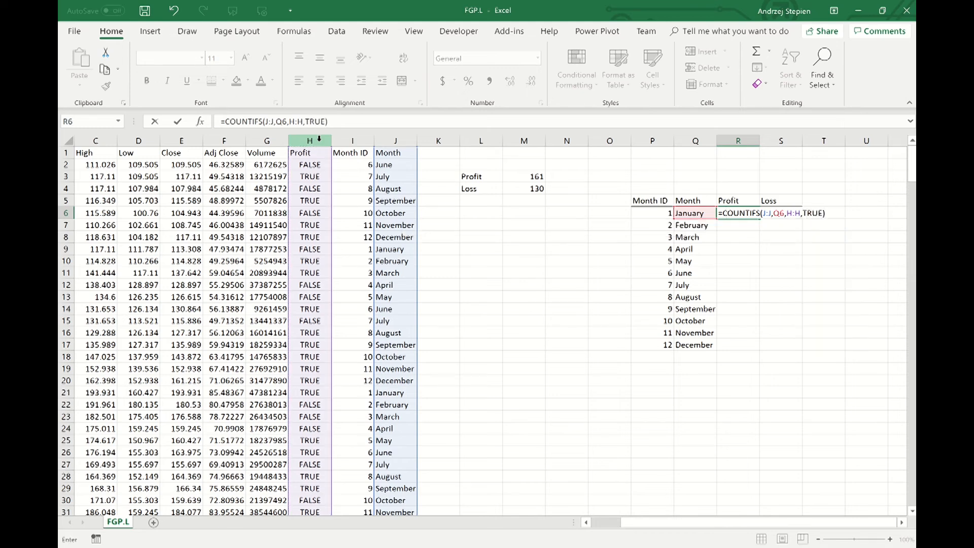
{"action": "key", "text": "Return"}
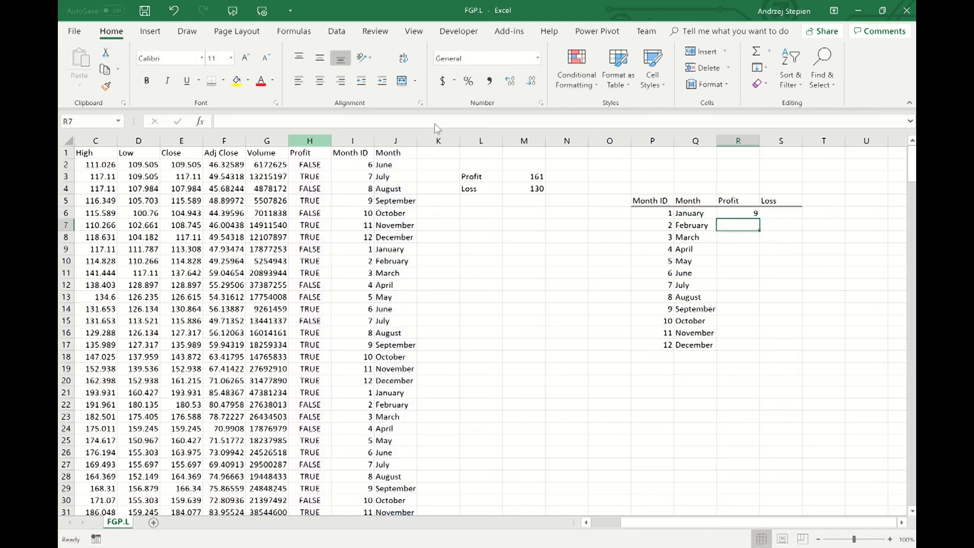
Enter =COUNTIFS(J:J,Q6,H:H,FALSE) in cell S6 for January's loss months and fill R6:S6 down to the December row 17
{"action": "left_click", "coordinate": [789, 212]}
{"action": "type", "text": "=countifs"}
{"action": "key", "text": "Tab"}
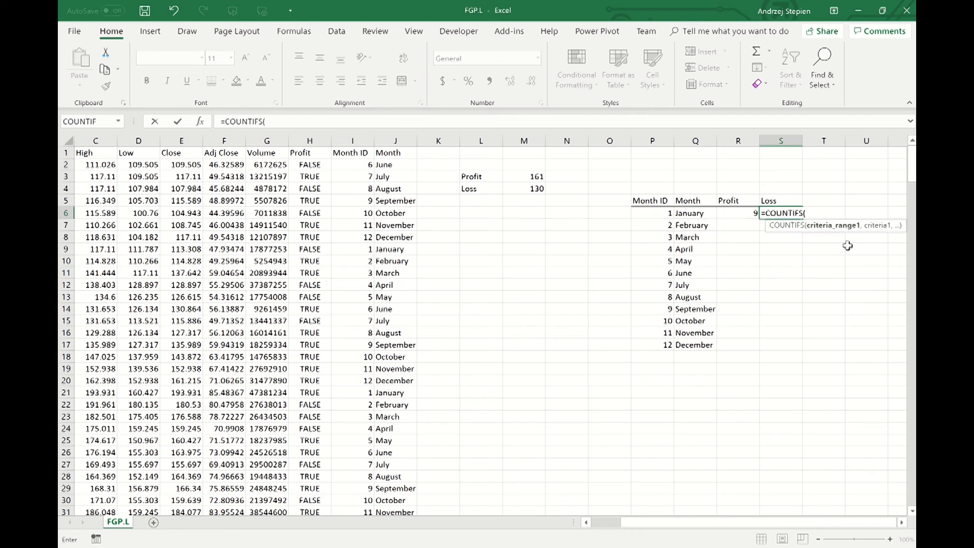
{"action": "left_click", "coordinate": [398, 134]}
{"action": "type", "text": ","}
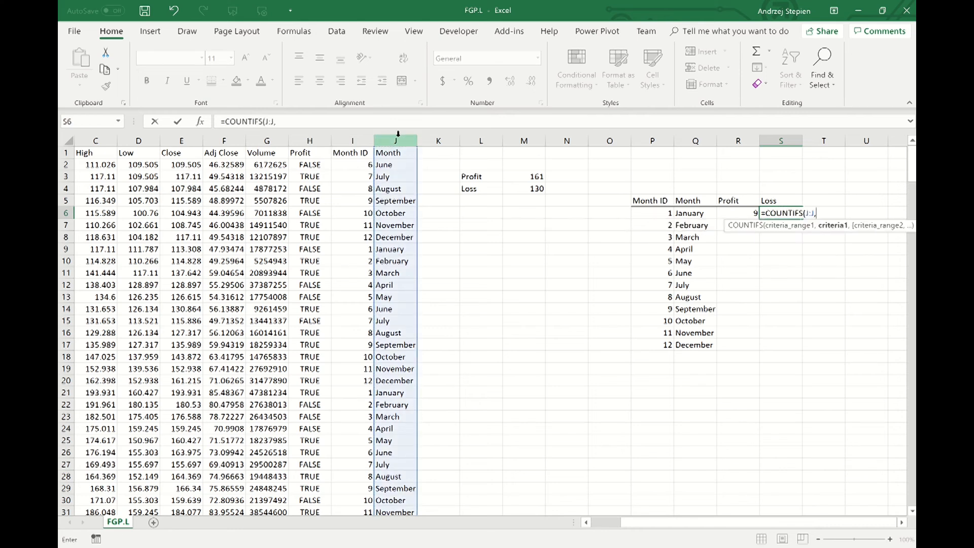
{"action": "left_click", "coordinate": [693, 213]}
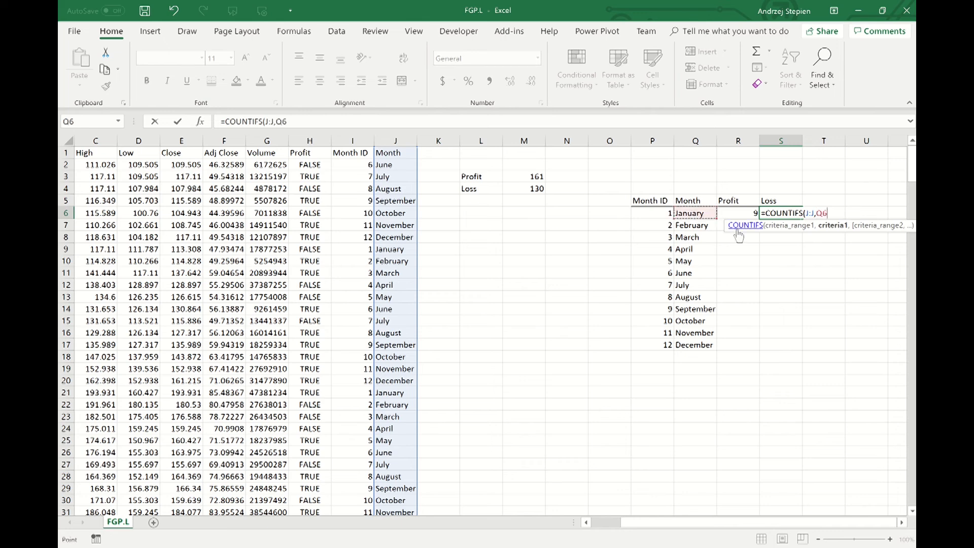
{"action": "type", "text": ","}
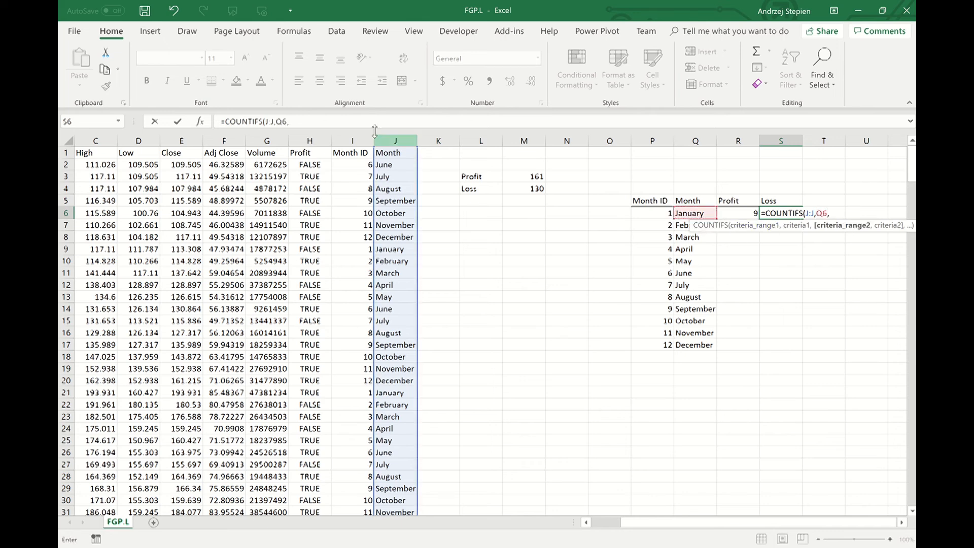
{"action": "left_click", "coordinate": [315, 137]}
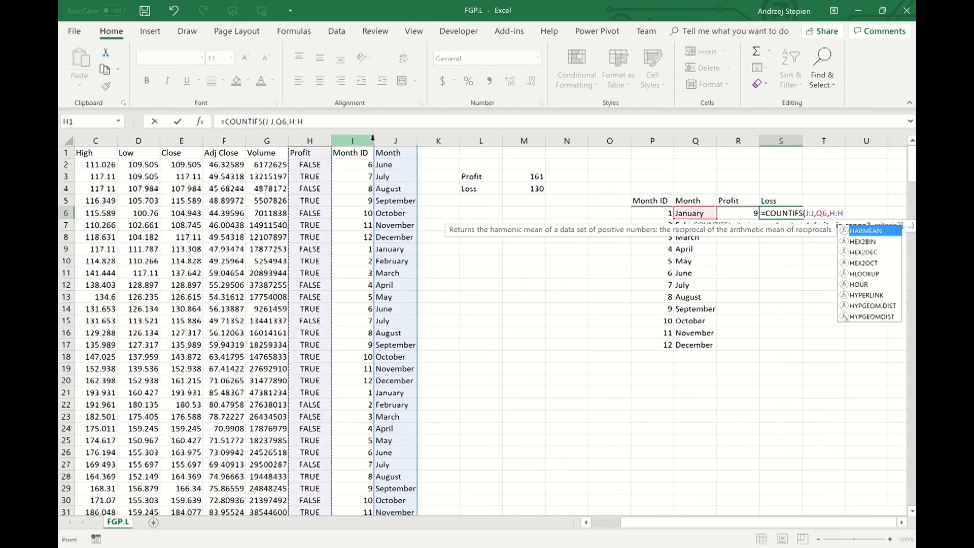
{"action": "type", "text": ",FALSE)"}
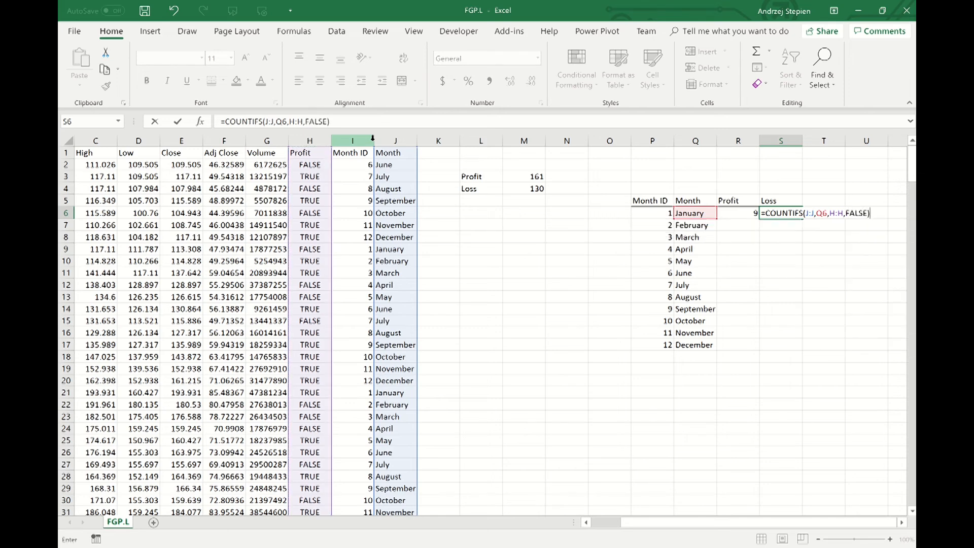
{"action": "key", "text": "Return"}
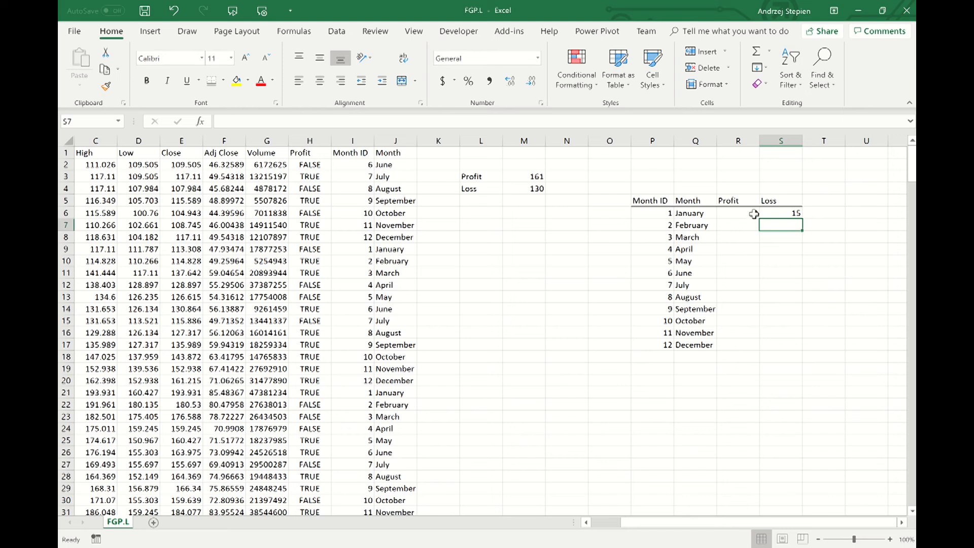
{"action": "left_click_drag", "start_coordinate": [751, 214], "coordinate": [778, 216]}
{"action": "double_click", "coordinate": [804, 219]}
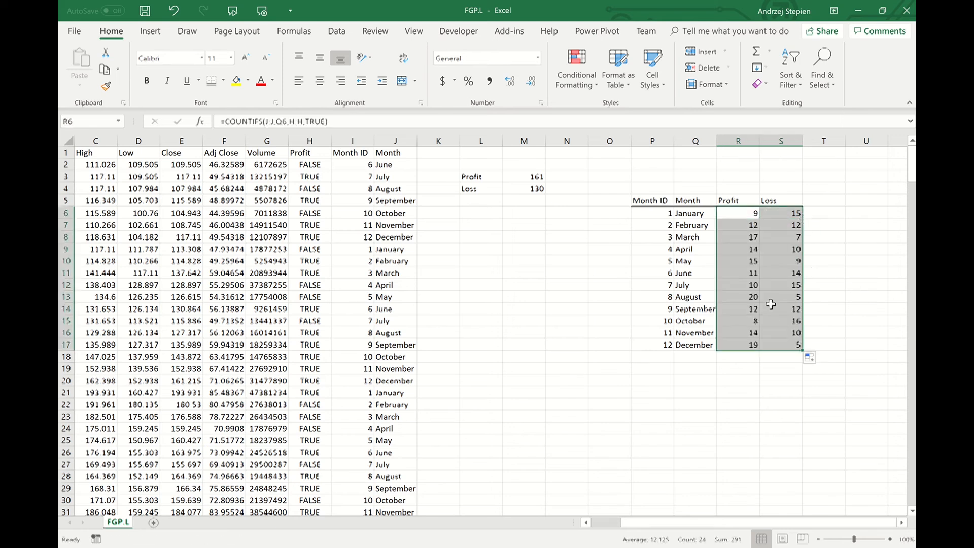
Apply green gradient-fill data bars as conditional formatting to the monthly Profit counts in R6:R17
{"action": "left_click_drag", "start_coordinate": [751, 215], "coordinate": [751, 344]}
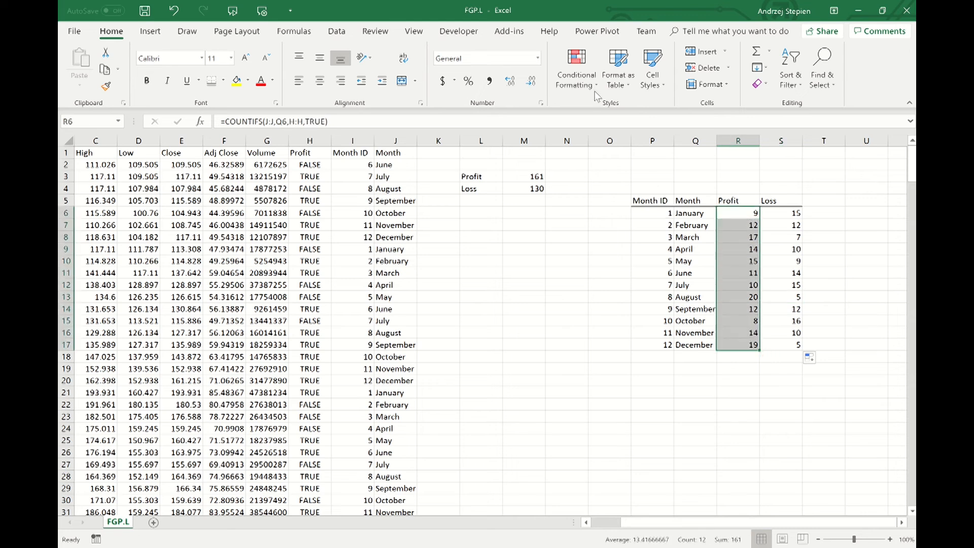
{"action": "left_click", "coordinate": [573, 85]}
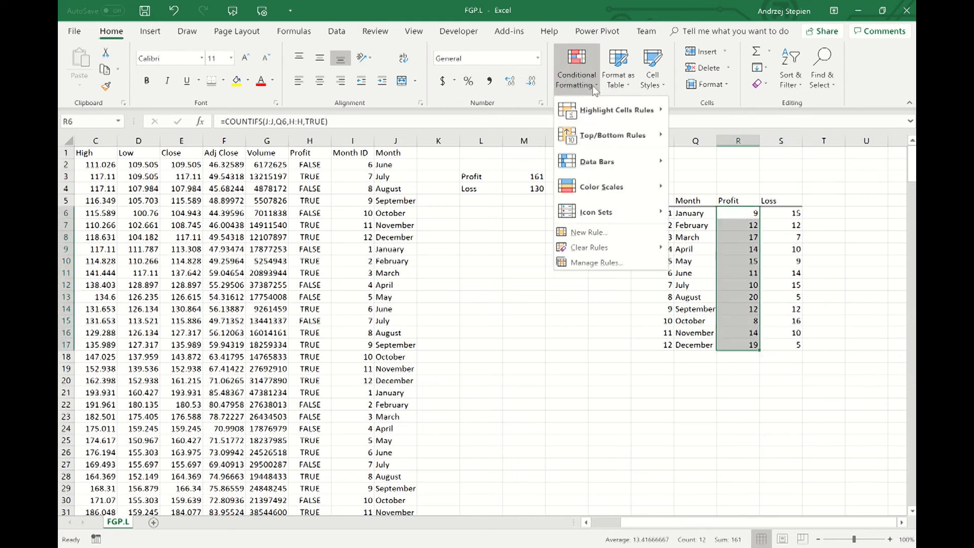
{"action": "mouse_move", "coordinate": [615, 166]}
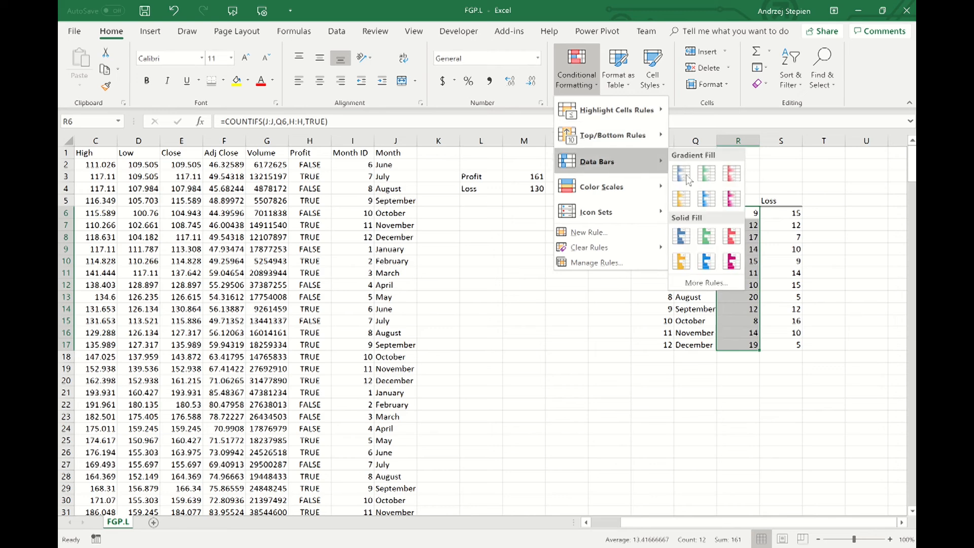
{"action": "left_click", "coordinate": [708, 174]}
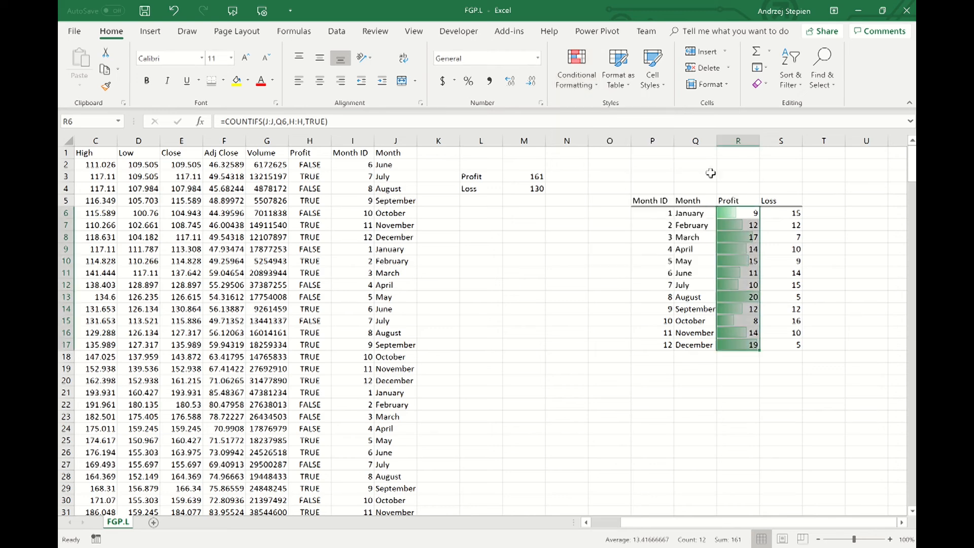
{"action": "left_click", "coordinate": [827, 161]}
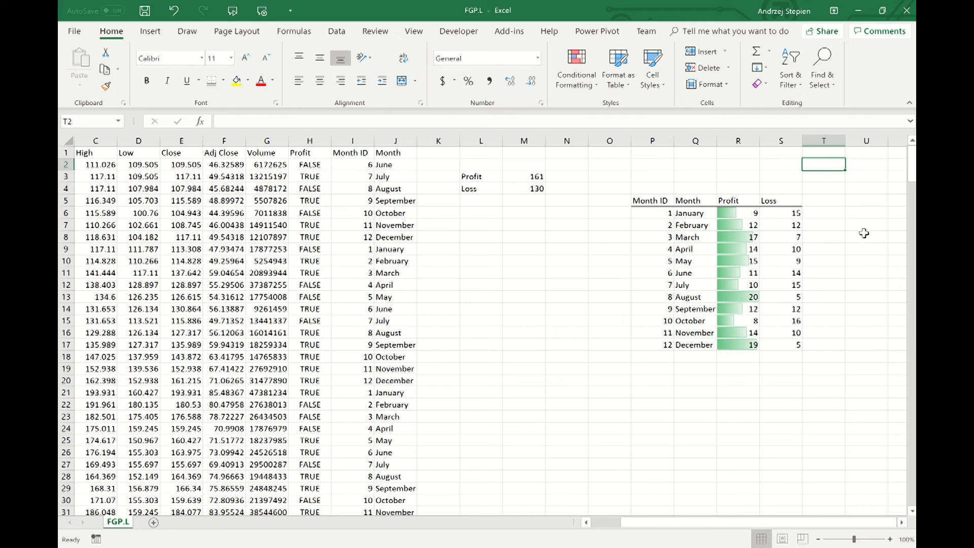
Enlarge the sheet view to 120% and examine the profit and loss counts per calendar month
{"action": "left_click", "coordinate": [890, 540]}
{"action": "left_click", "coordinate": [891, 540]}
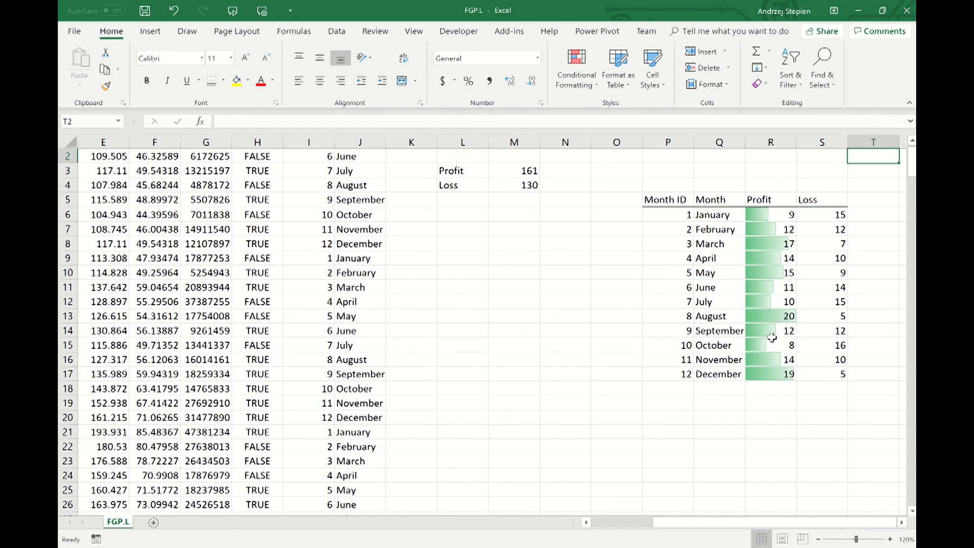
{"action": "left_click", "coordinate": [407, 23]}
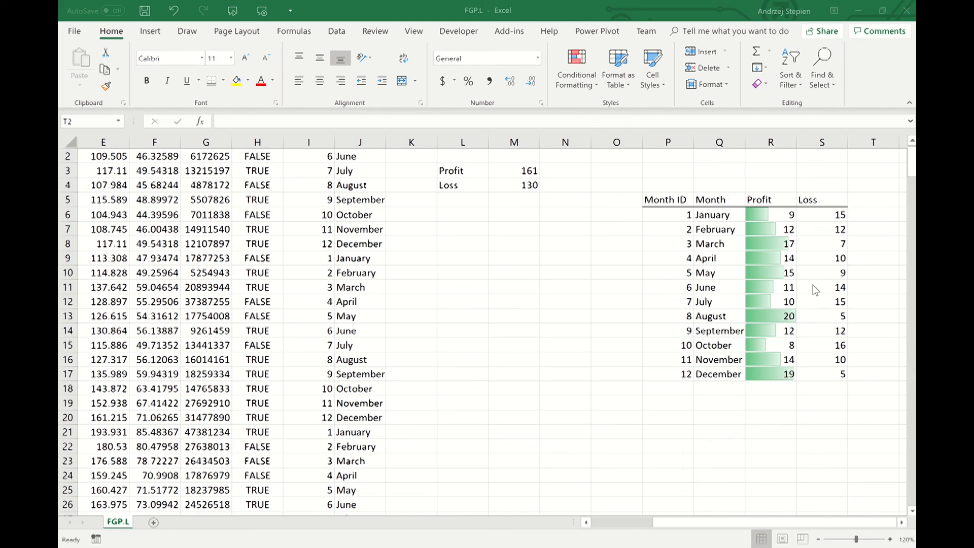